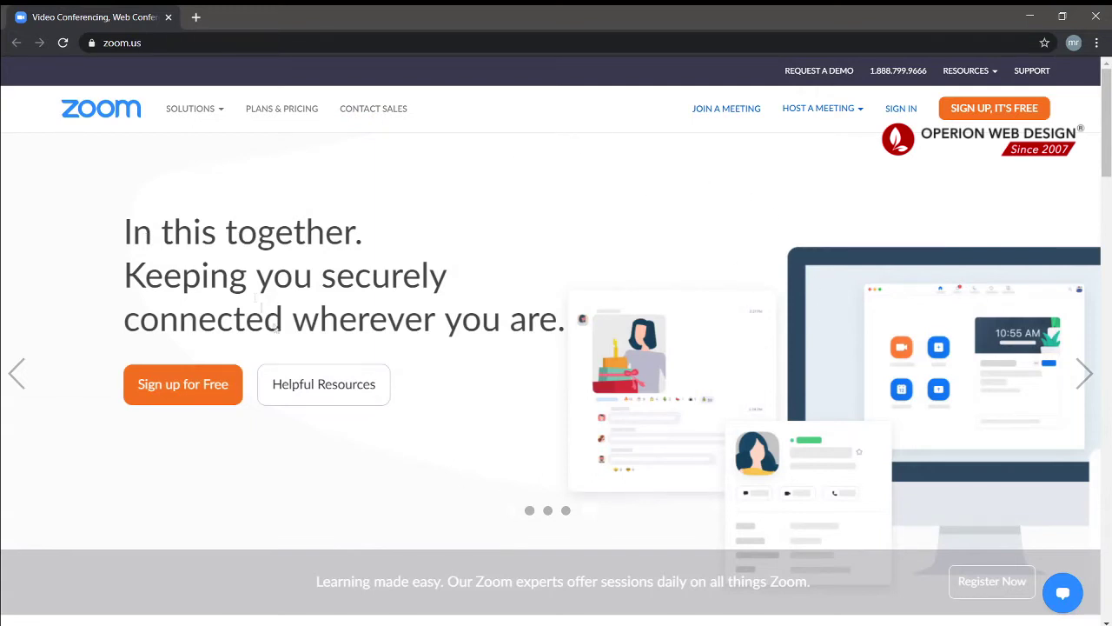
- Highlight the zoom.us domain, then open Plans & Pricing in a new tab and switch to it
{"action": "mouse_move", "coordinate": [176, 112]}
{"action": "left_click", "coordinate": [149, 42]}
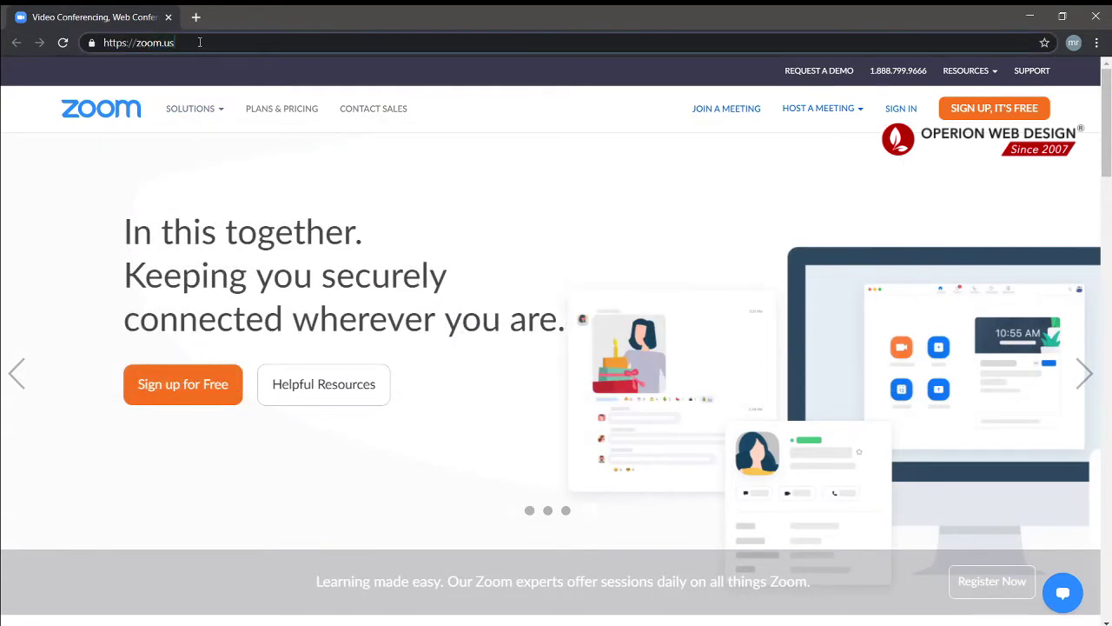
{"action": "left_click_drag", "start_coordinate": [199, 43], "coordinate": [98, 53]}
{"action": "left_click_drag", "start_coordinate": [190, 48], "coordinate": [138, 48]}
{"action": "left_click", "coordinate": [195, 46]}
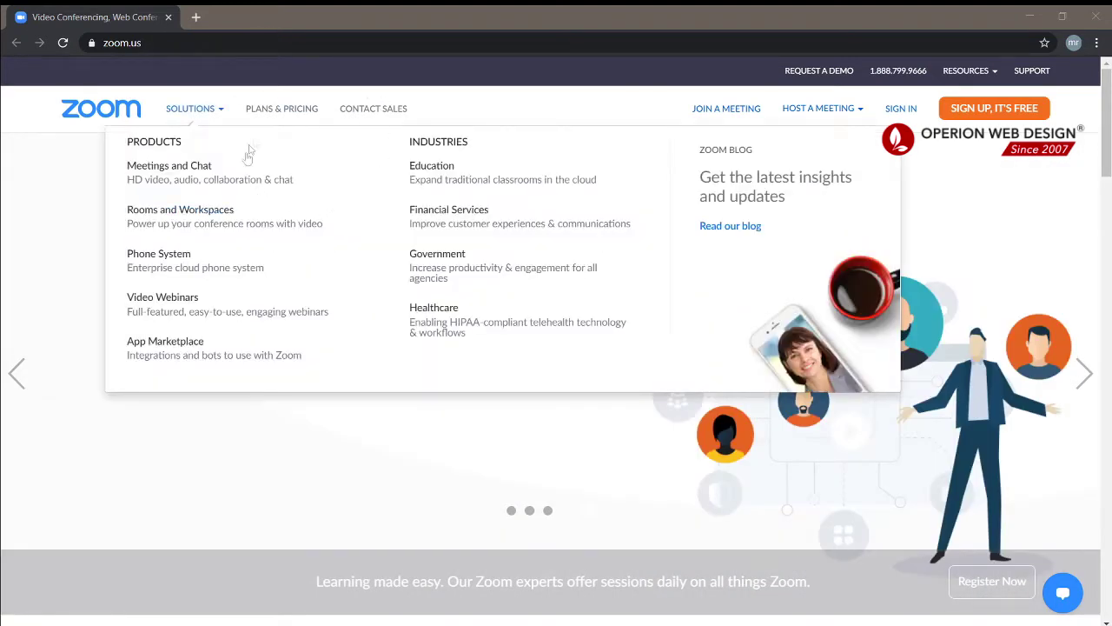
{"action": "middle_click", "coordinate": [282, 111]}
{"action": "left_click", "coordinate": [228, 20]}
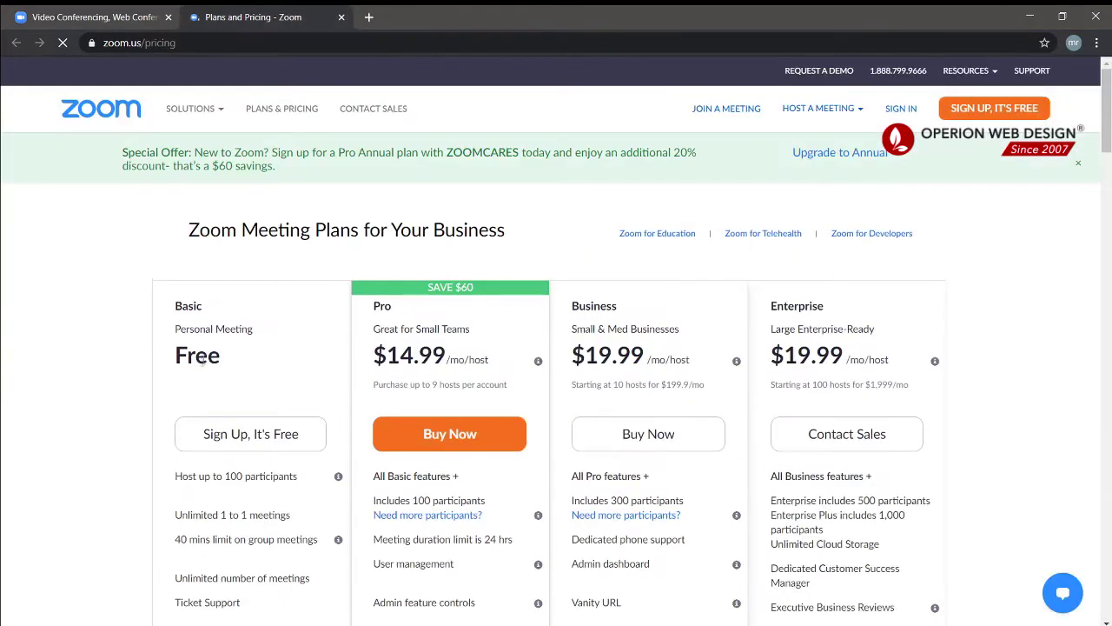
- Review the Basic plan's 100-participant limit and 40-minute group meeting limit
{"action": "left_click_drag", "start_coordinate": [173, 234], "coordinate": [260, 282]}
{"action": "left_click", "coordinate": [265, 291]}
{"action": "scroll", "coordinate": [261, 317], "scroll_direction": "down", "scroll_amount": 1}
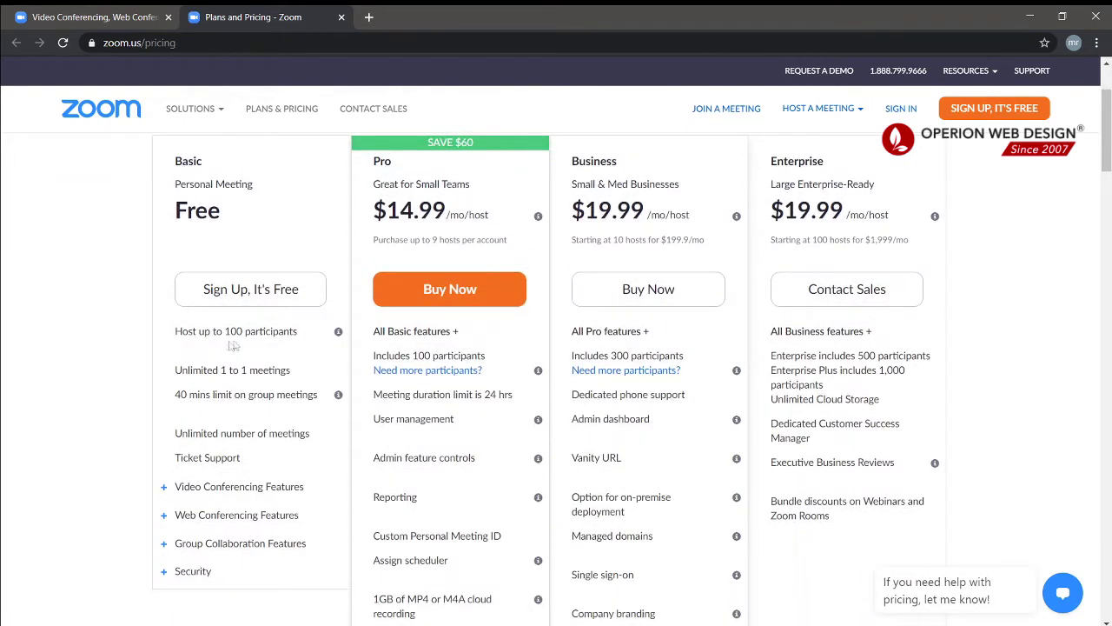
{"action": "left_click_drag", "start_coordinate": [177, 331], "coordinate": [300, 334]}
{"action": "left_click", "coordinate": [282, 352]}
{"action": "left_click_drag", "start_coordinate": [188, 395], "coordinate": [316, 394]}
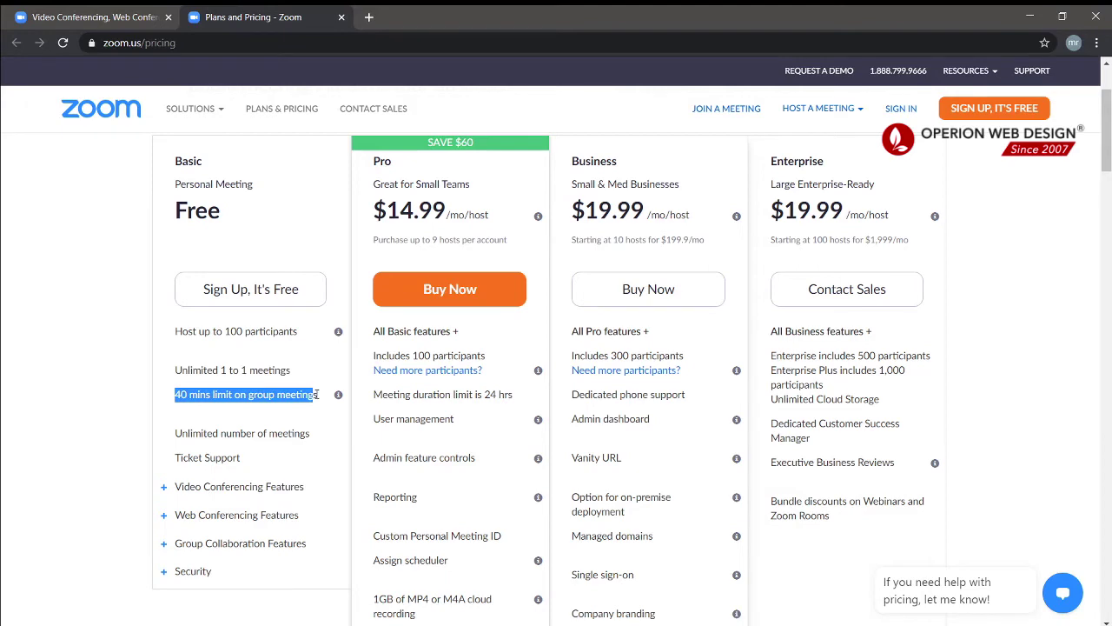
{"action": "left_click", "coordinate": [316, 394]}
{"action": "scroll", "coordinate": [304, 322], "scroll_direction": "up", "scroll_amount": 1}
{"action": "scroll", "coordinate": [425, 398], "scroll_direction": "down", "scroll_amount": 2}
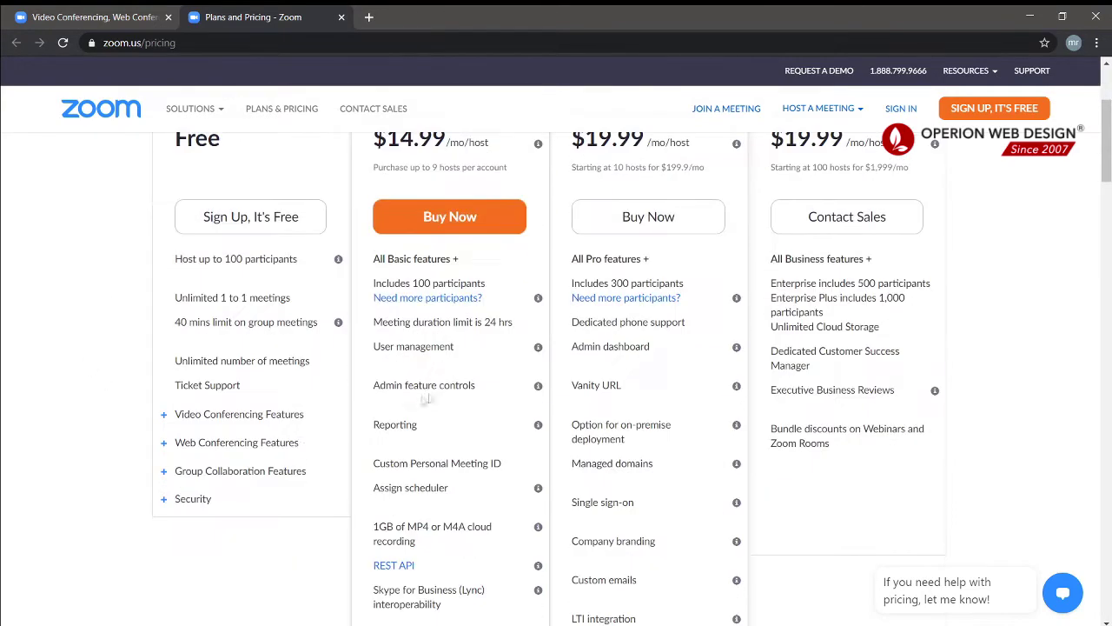
{"action": "scroll", "coordinate": [611, 432], "scroll_direction": "up", "scroll_amount": 2}
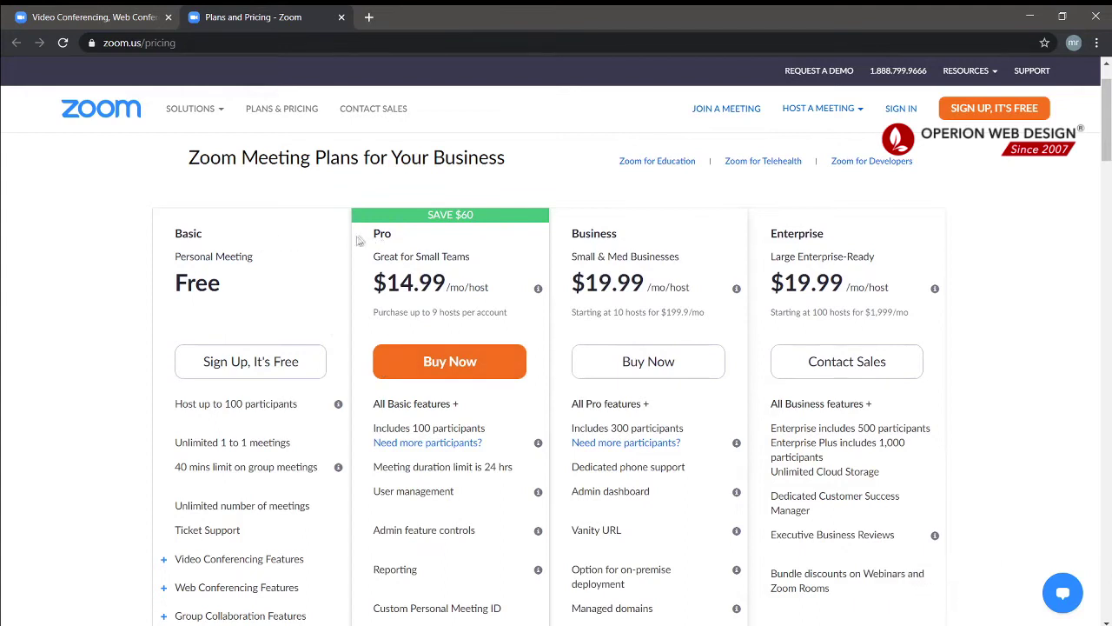
- Highlight the Pro, Business and Enterprise plan titles, then return to the zoom.us tab
{"action": "left_click_drag", "start_coordinate": [357, 241], "coordinate": [404, 238]}
{"action": "left_click_drag", "start_coordinate": [570, 235], "coordinate": [619, 236]}
{"action": "left_click", "coordinate": [640, 249]}
{"action": "left_click_drag", "start_coordinate": [778, 235], "coordinate": [827, 235]}
{"action": "left_click", "coordinate": [825, 359]}
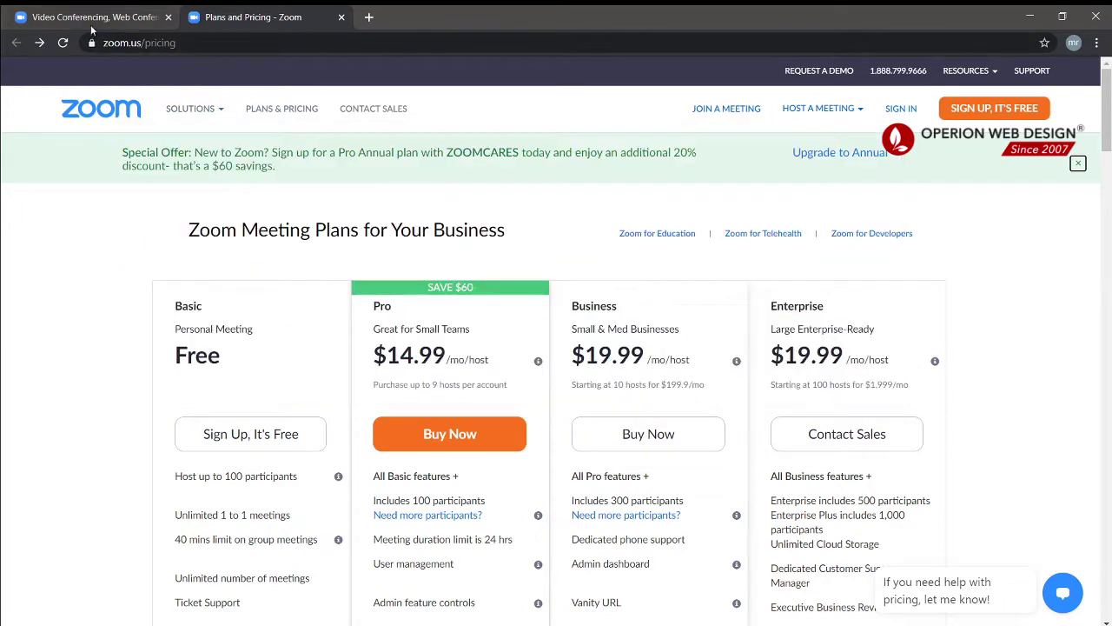
{"action": "left_click", "coordinate": [108, 23]}
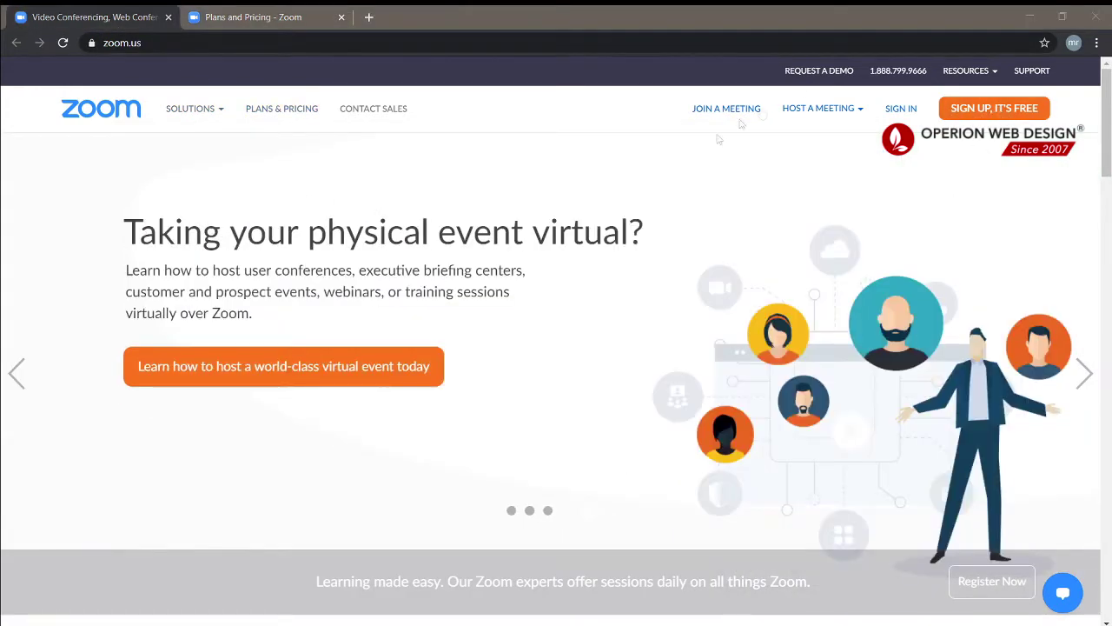
{"action": "mouse_move", "coordinate": [960, 68]}
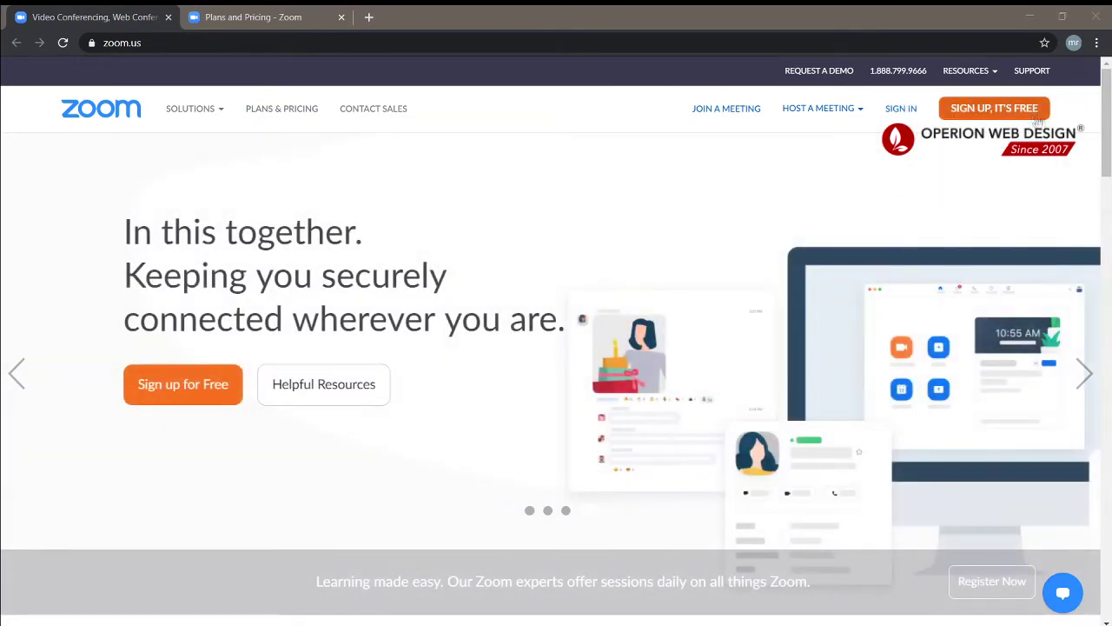
{"action": "left_click", "coordinate": [994, 107]}
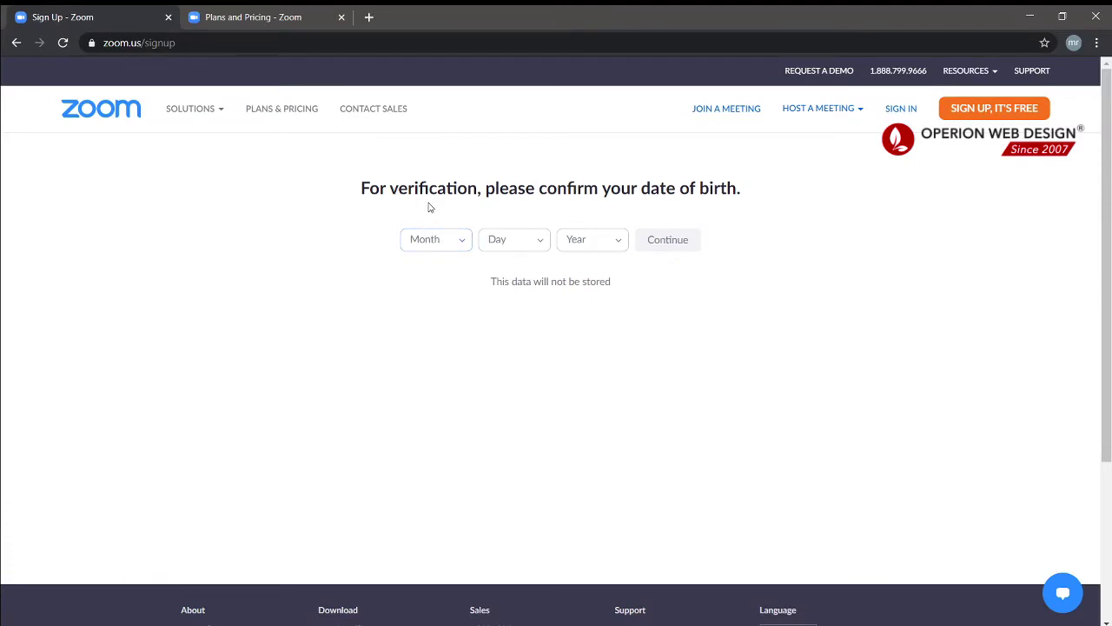
{"action": "left_click", "coordinate": [459, 239]}
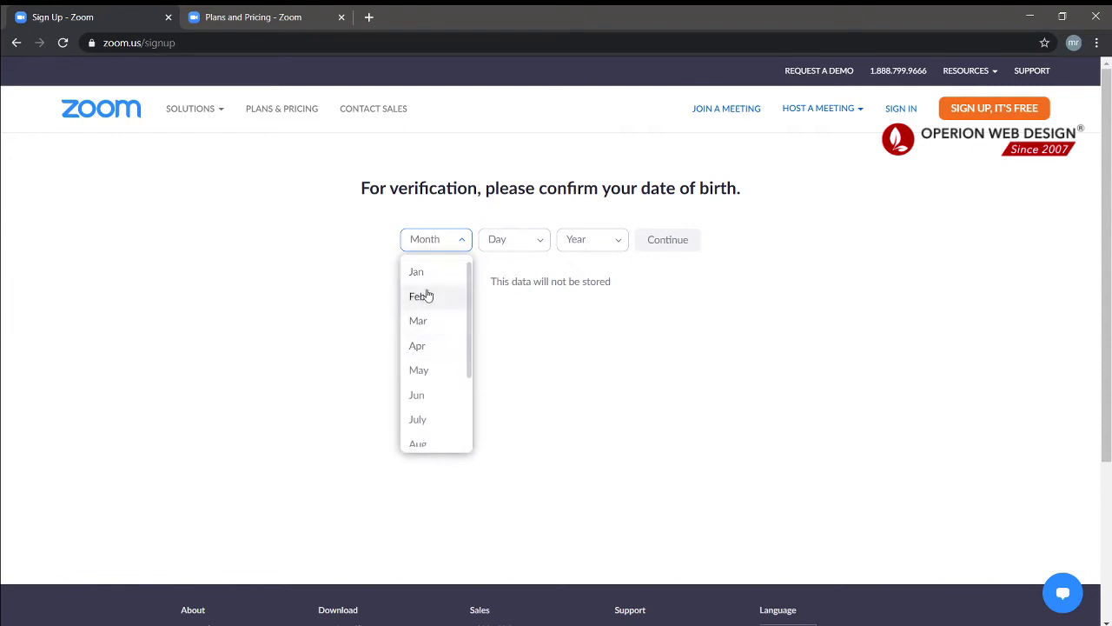
{"action": "scroll", "coordinate": [441, 378], "scroll_direction": "down", "scroll_amount": 1}
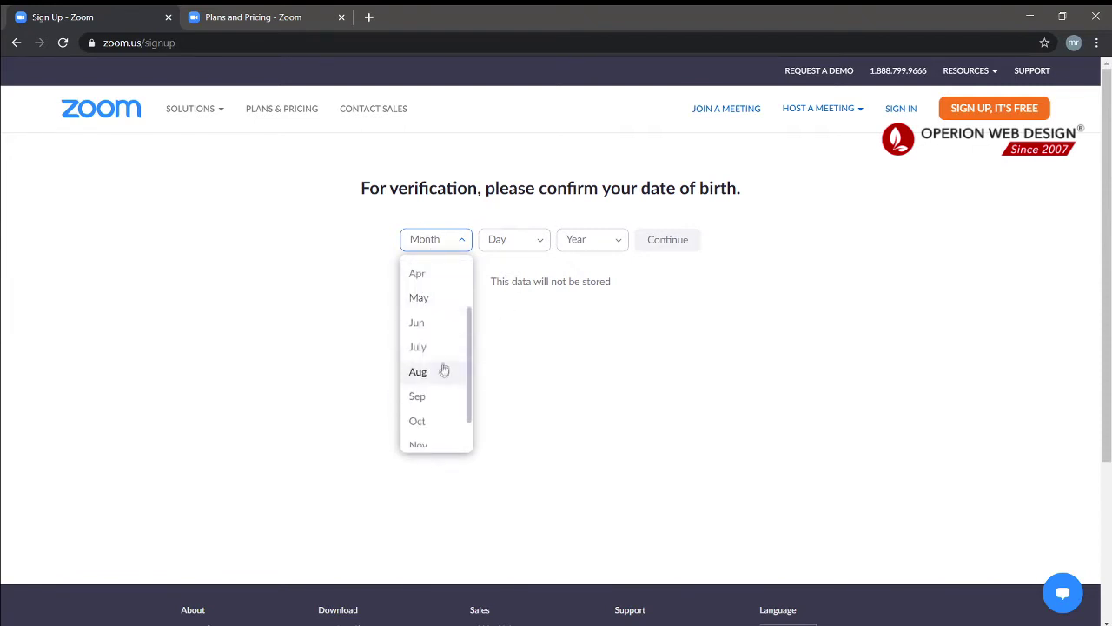
{"action": "left_click", "coordinate": [449, 348]}
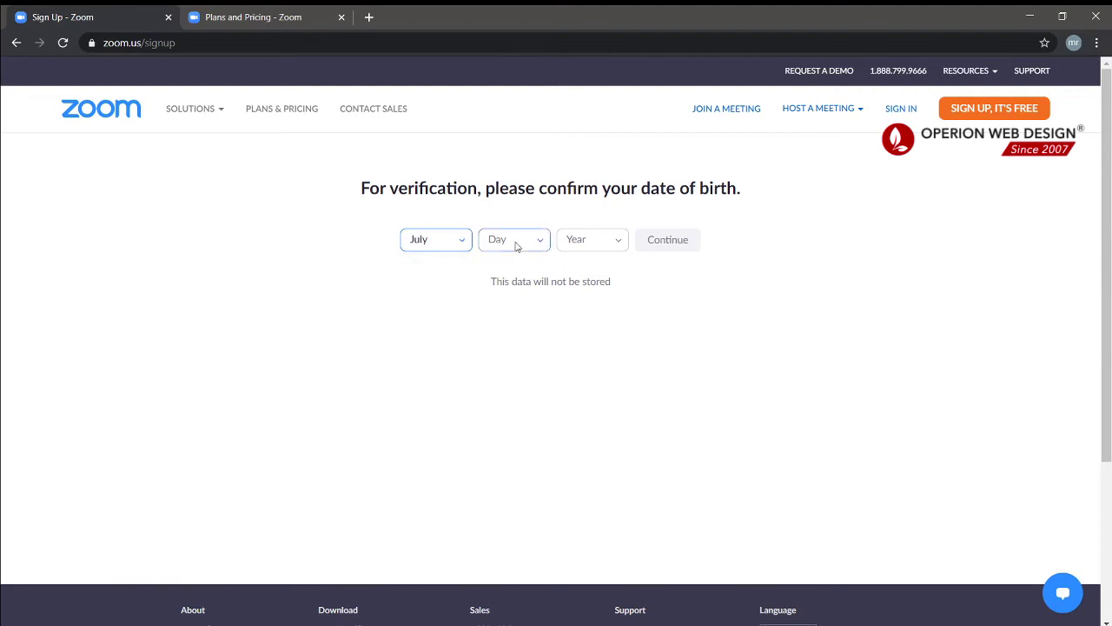
{"action": "left_click", "coordinate": [516, 246]}
{"action": "left_click", "coordinate": [519, 382]}
{"action": "left_click", "coordinate": [602, 246]}
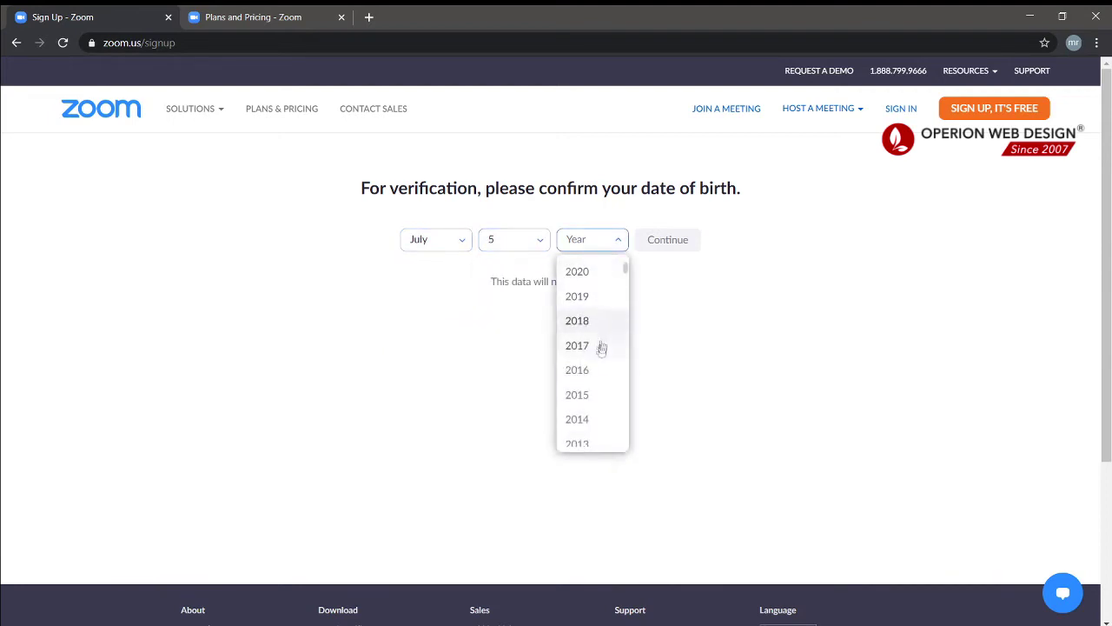
{"action": "scroll", "coordinate": [598, 357], "scroll_direction": "down", "scroll_amount": 3}
{"action": "scroll", "coordinate": [597, 411], "scroll_direction": "down", "scroll_amount": 2}
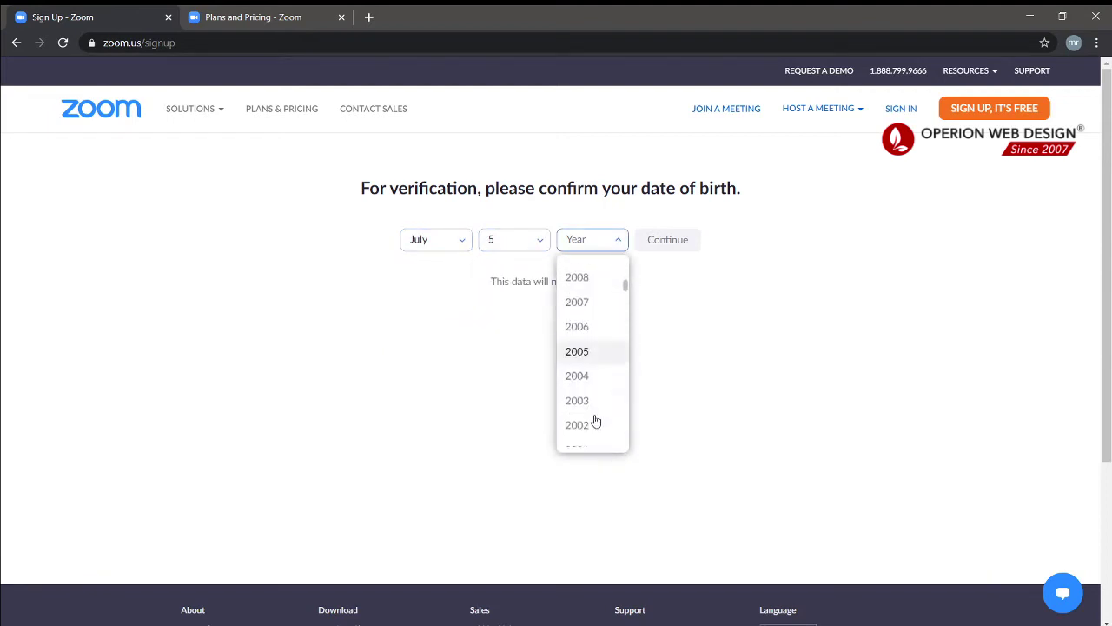
{"action": "left_click", "coordinate": [596, 426]}
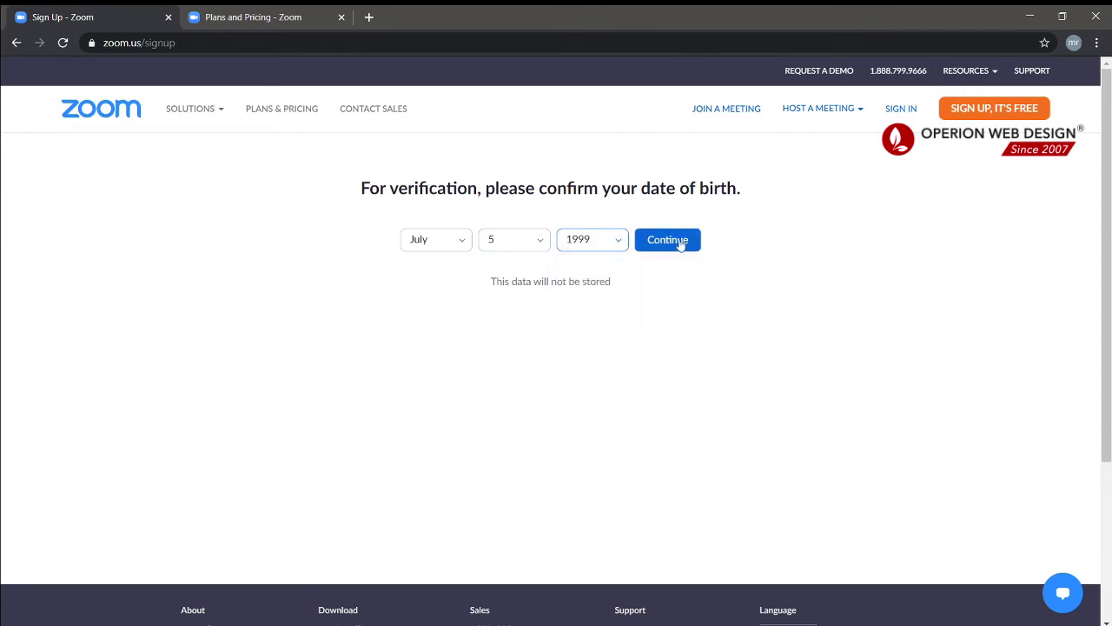
{"action": "left_click", "coordinate": [681, 242]}
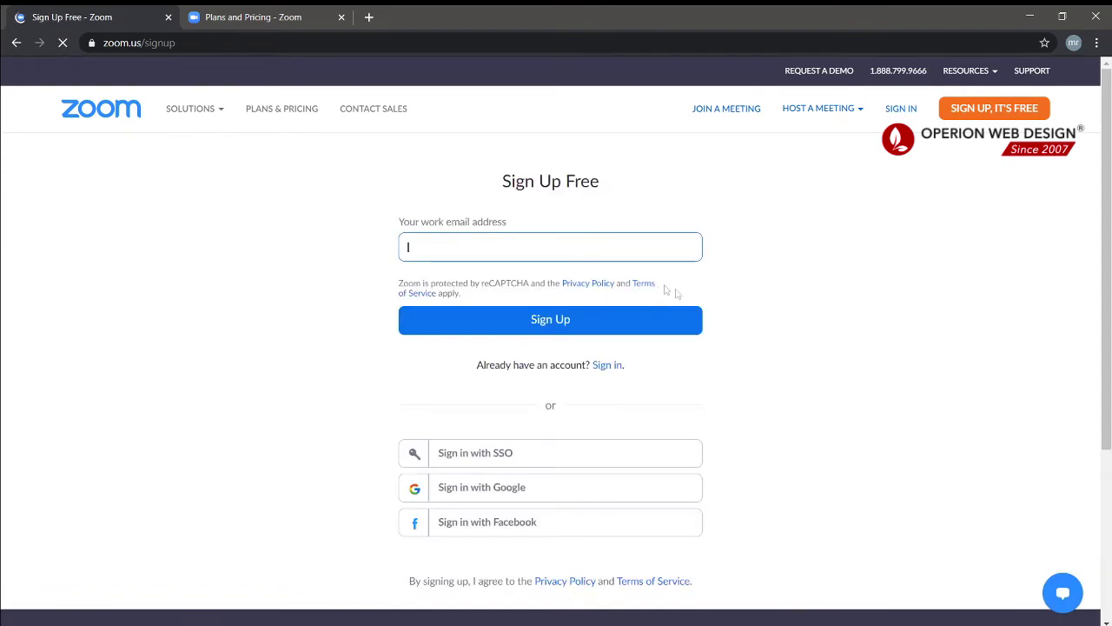
- Autofill the work email, submit the sign-up, and highlight the email-sent confirmation
{"action": "left_click", "coordinate": [408, 255]}
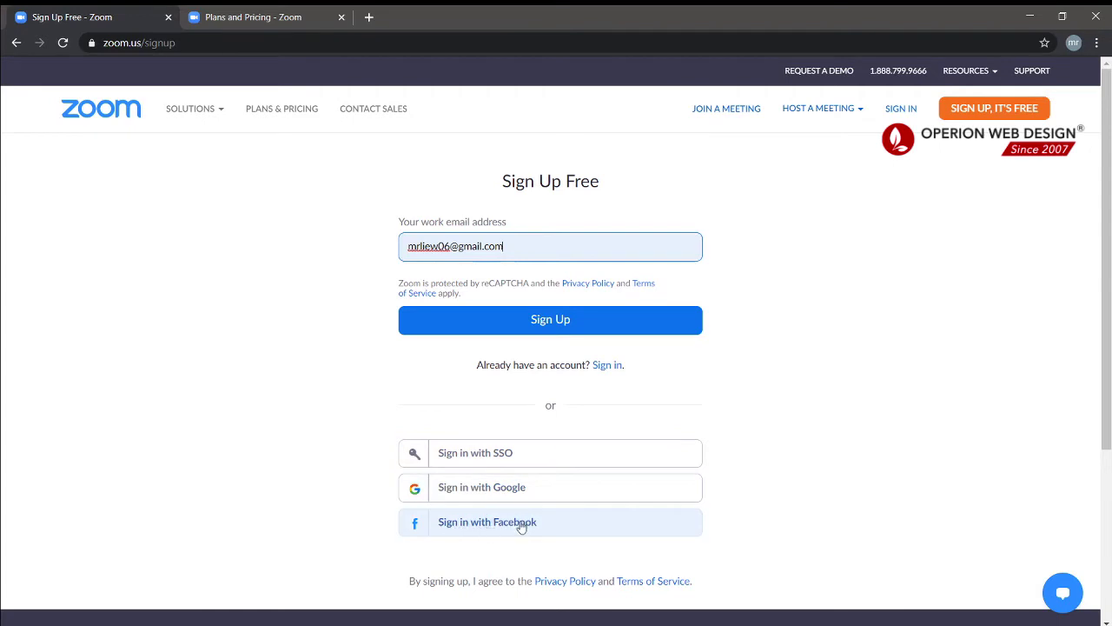
{"action": "left_click", "coordinate": [528, 324]}
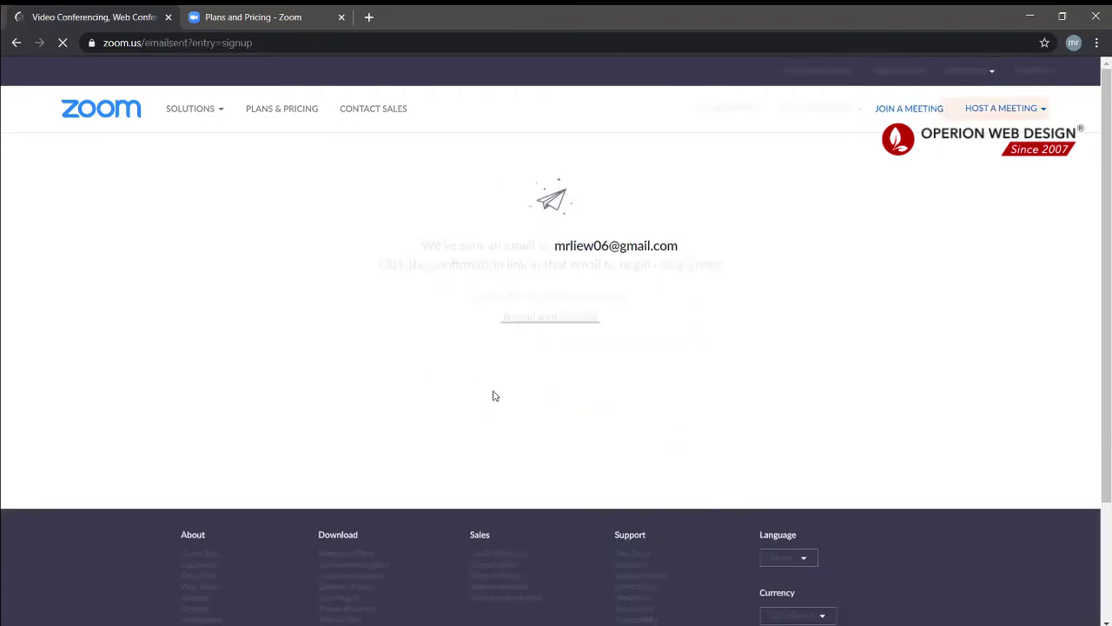
{"action": "left_click_drag", "start_coordinate": [419, 246], "coordinate": [619, 245]}
{"action": "left_click", "coordinate": [605, 263]}
- Open Gmail in a new tab by searching the web for 'gmail'
{"action": "left_click", "coordinate": [370, 17]}
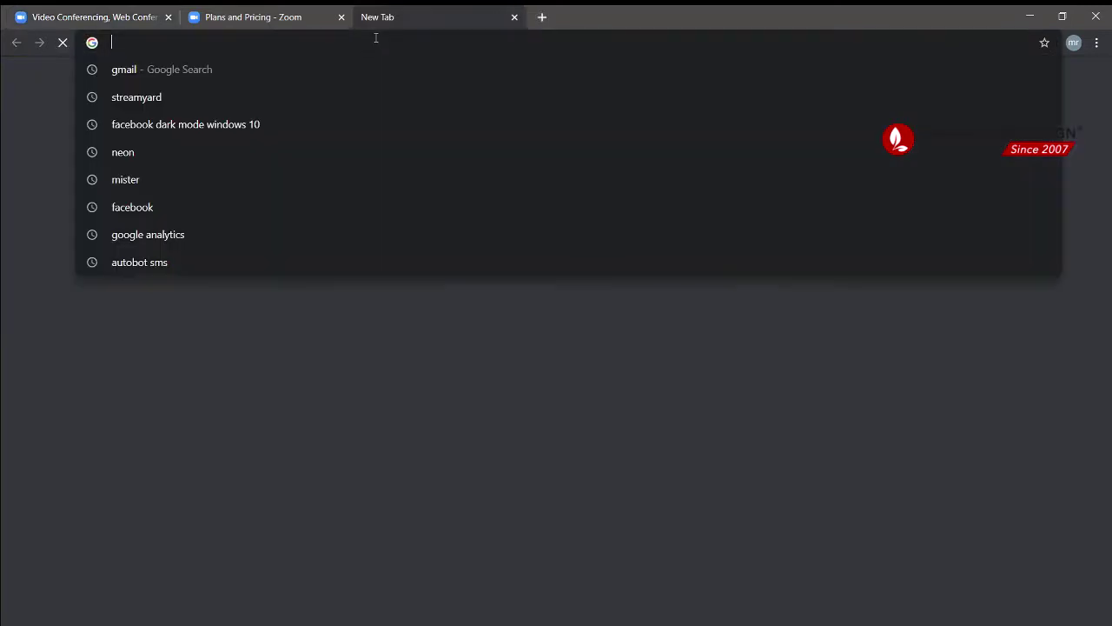
{"action": "type", "text": "gmail"}
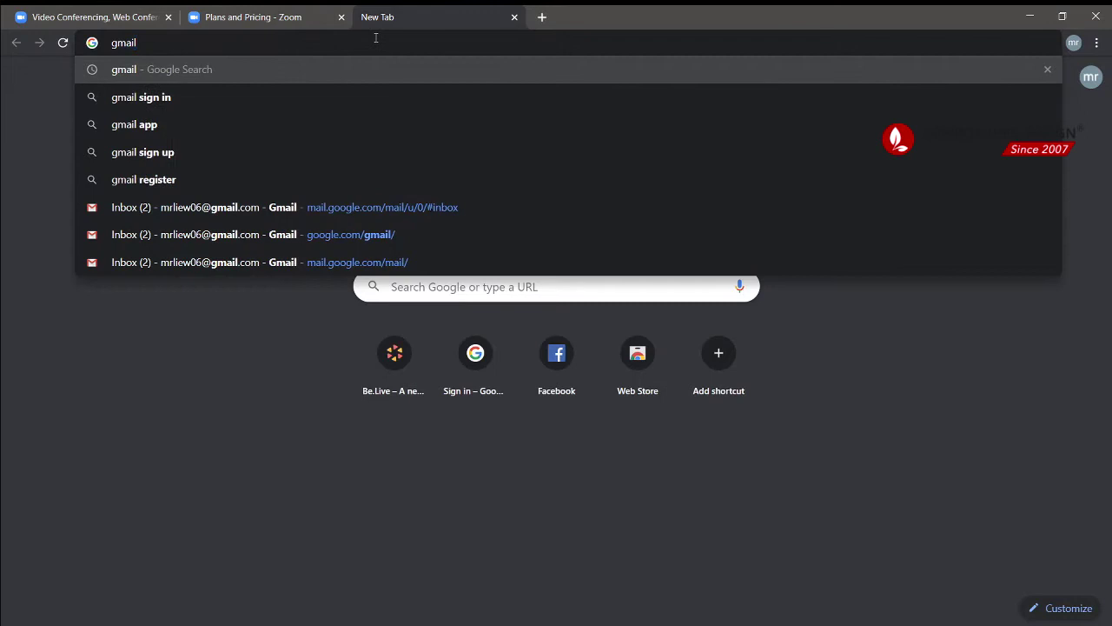
{"action": "key", "text": "Return"}
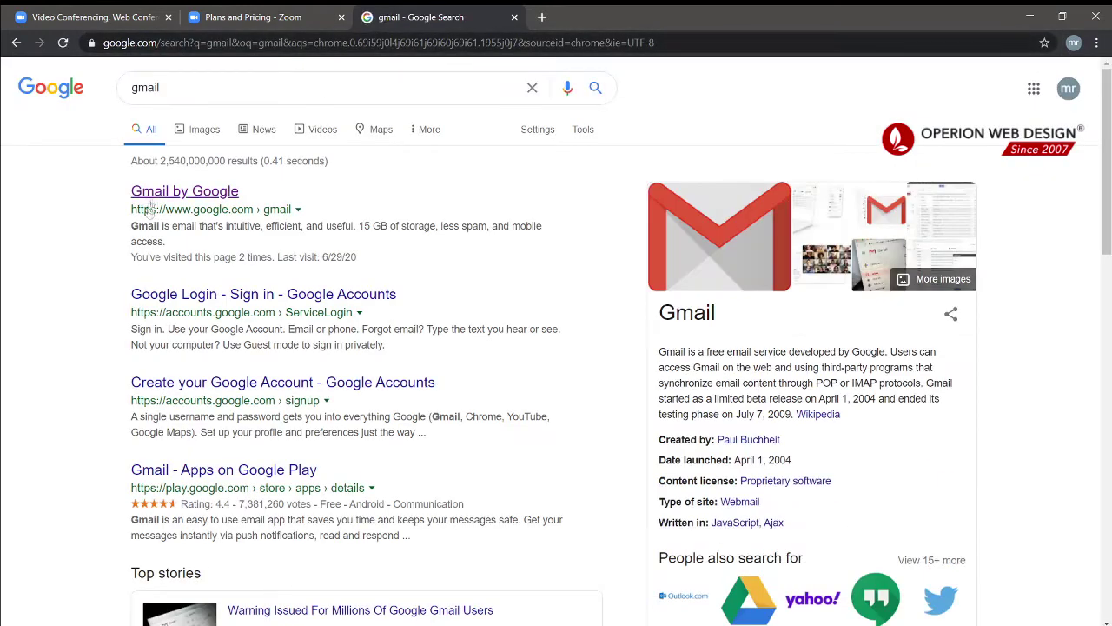
{"action": "left_click", "coordinate": [158, 191]}
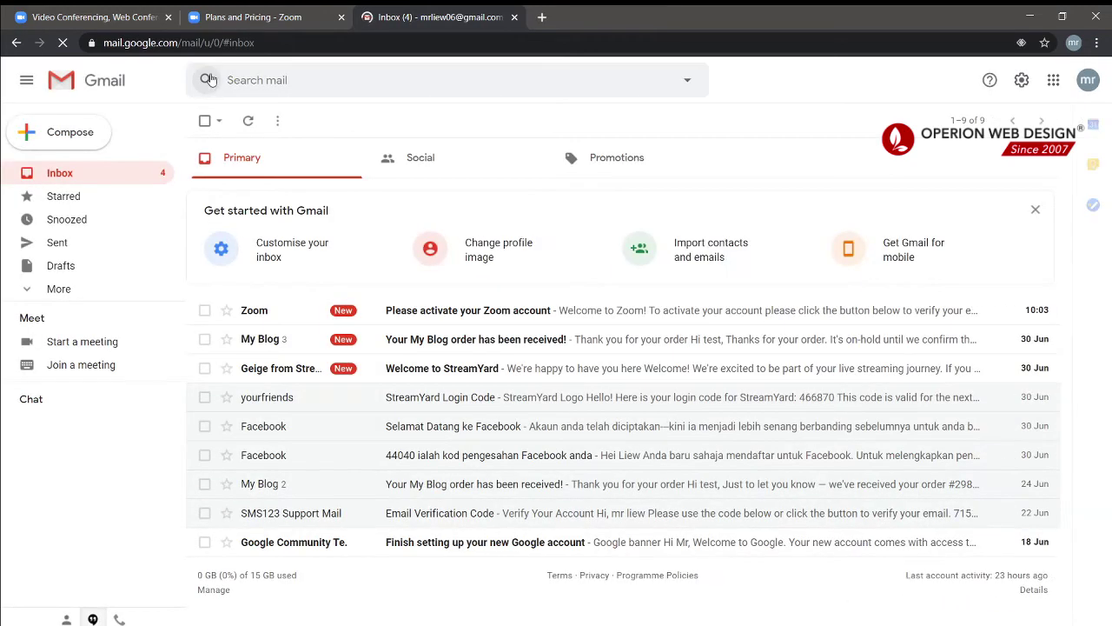
- Open the Zoom activation email and follow its Activate Account link
{"action": "left_click", "coordinate": [382, 311]}
{"action": "left_click", "coordinate": [87, 17]}
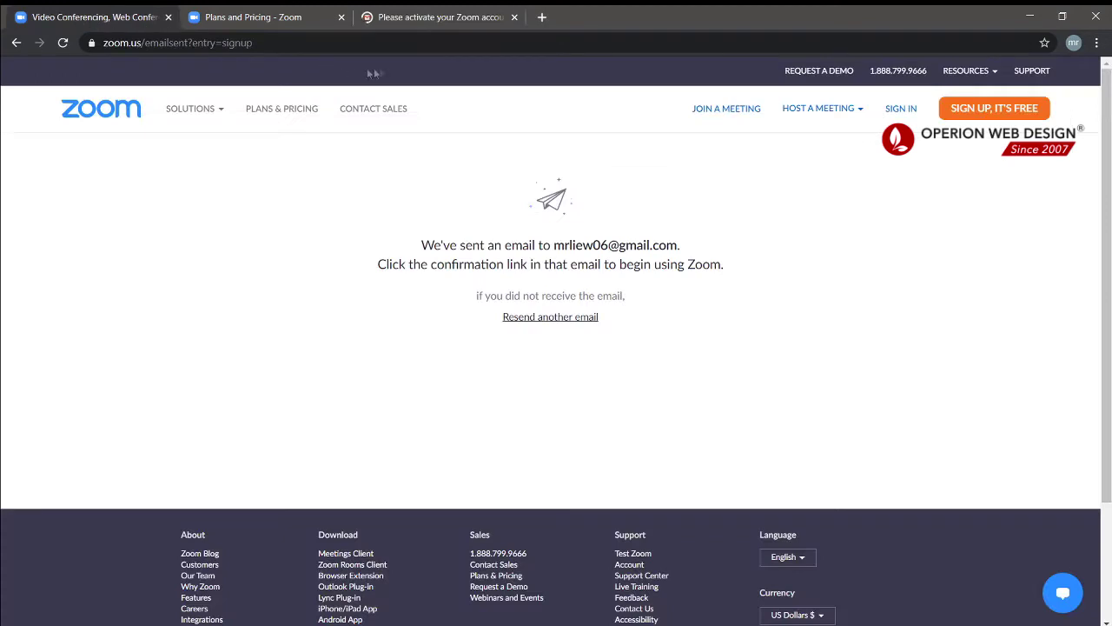
{"action": "left_click", "coordinate": [460, 17]}
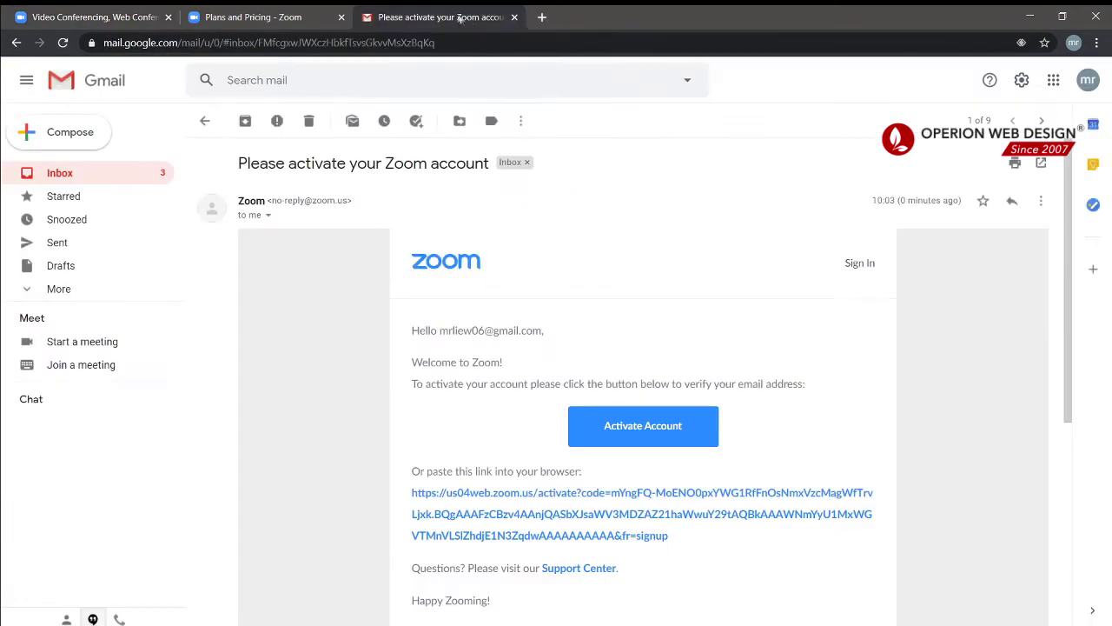
{"action": "scroll", "coordinate": [559, 319], "scroll_direction": "down", "scroll_amount": 1}
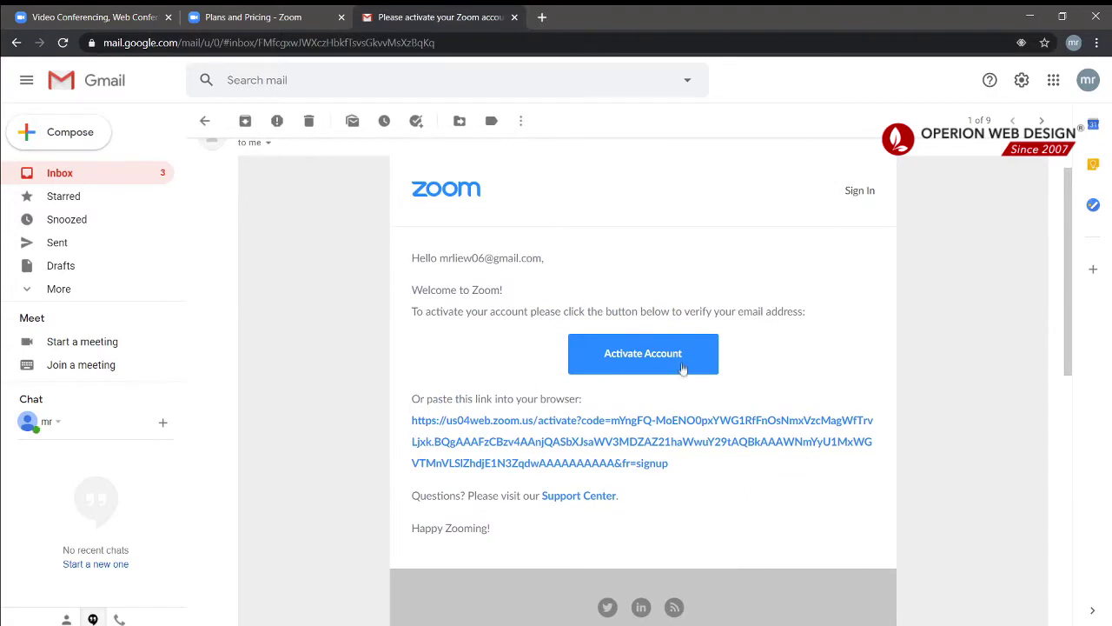
{"action": "left_click", "coordinate": [653, 363]}
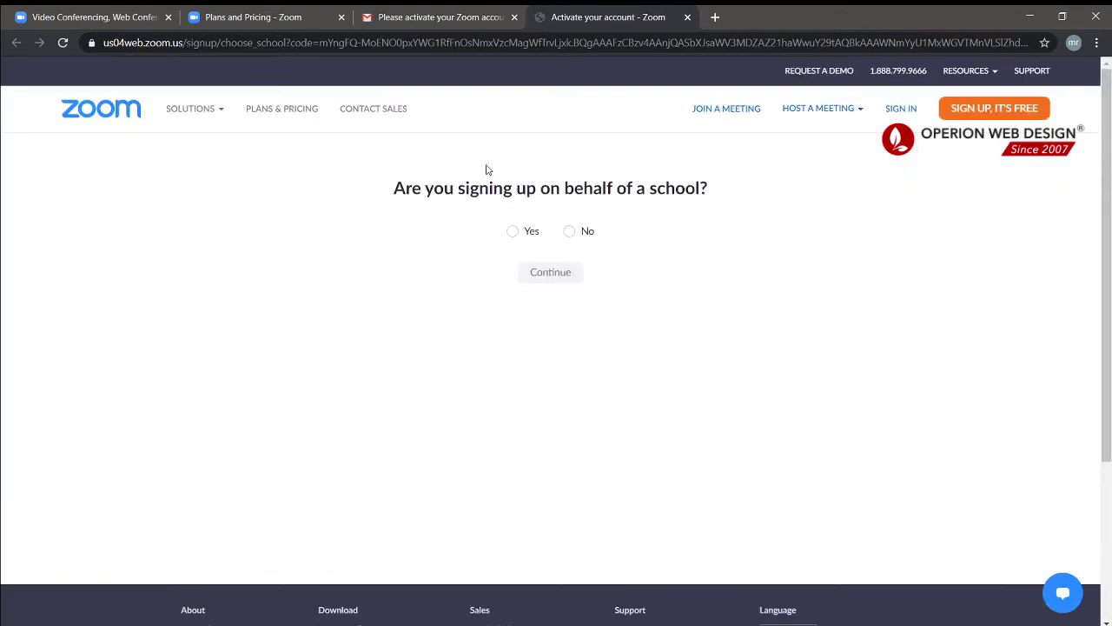
- Answer No to the school question, then enter the first name, last name and password
{"action": "left_click", "coordinate": [570, 232]}
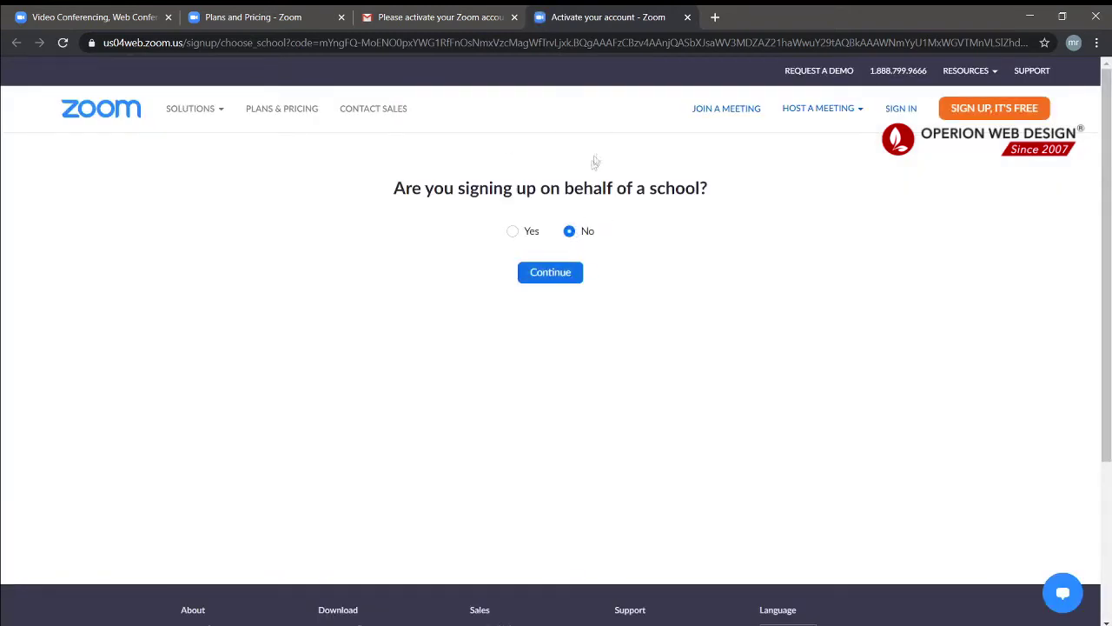
{"action": "left_click", "coordinate": [569, 275]}
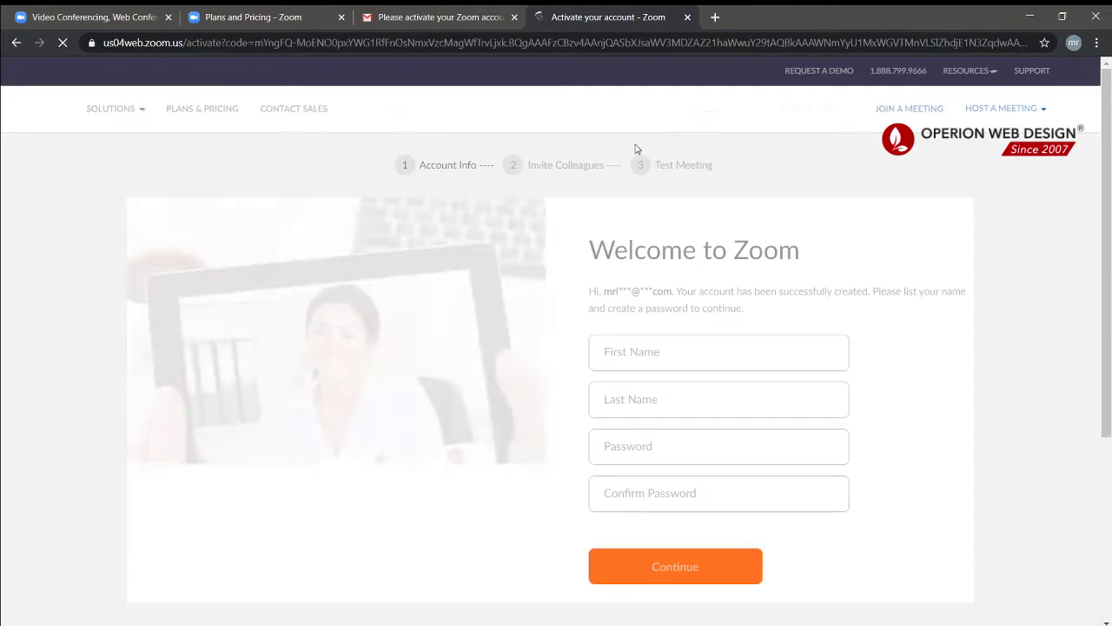
{"action": "left_click", "coordinate": [688, 351]}
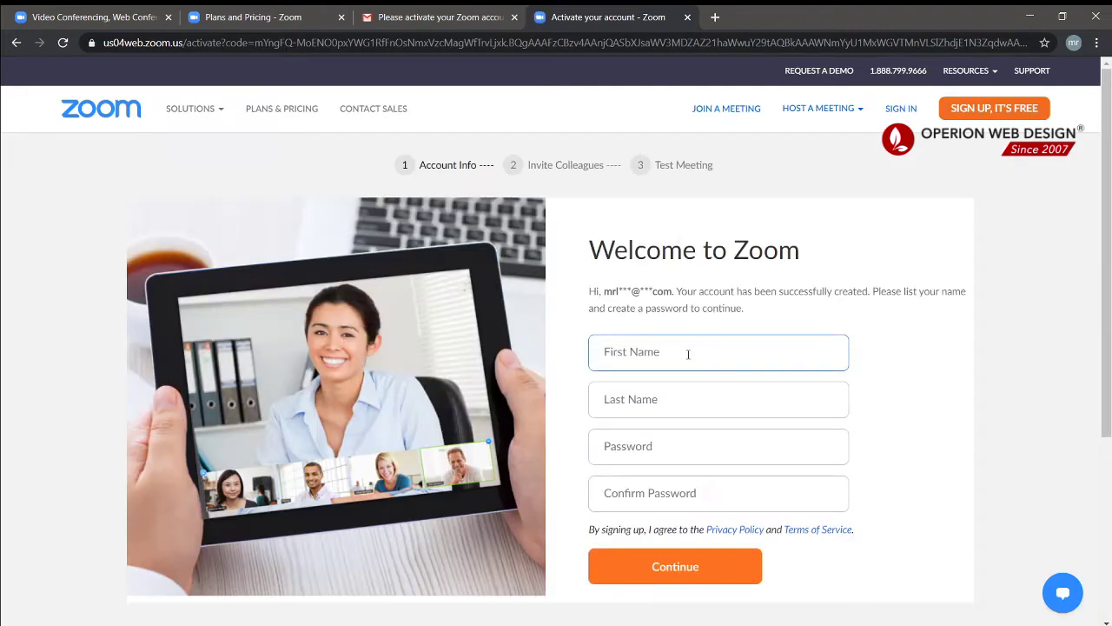
{"action": "type", "text": "mr"}
{"action": "left_click", "coordinate": [680, 400]}
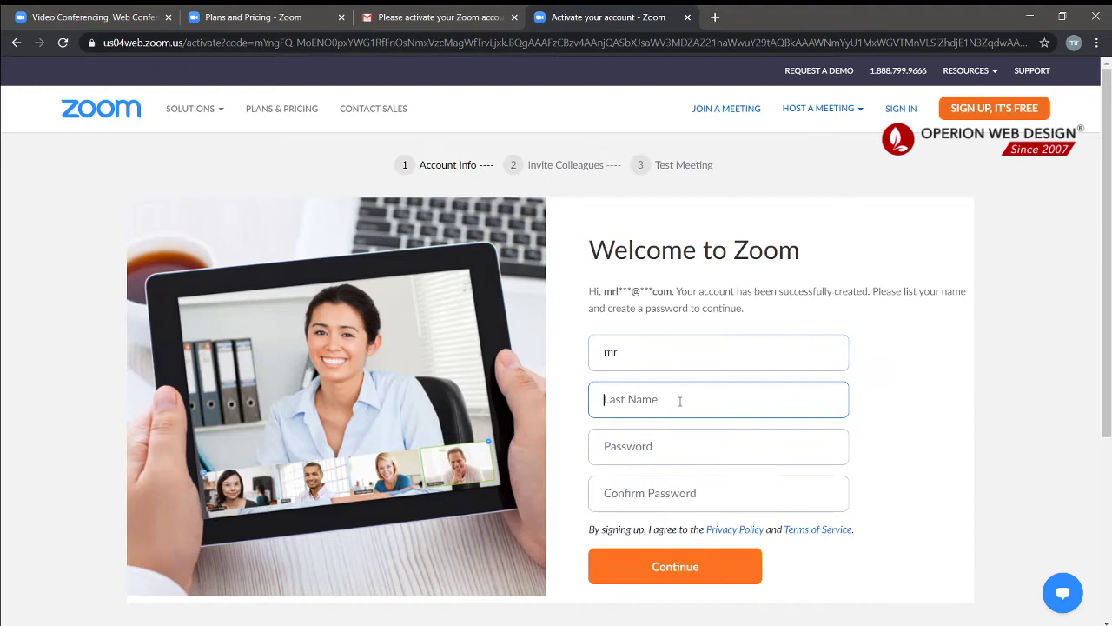
{"action": "type", "text": "liew"}
{"action": "left_click", "coordinate": [664, 440]}
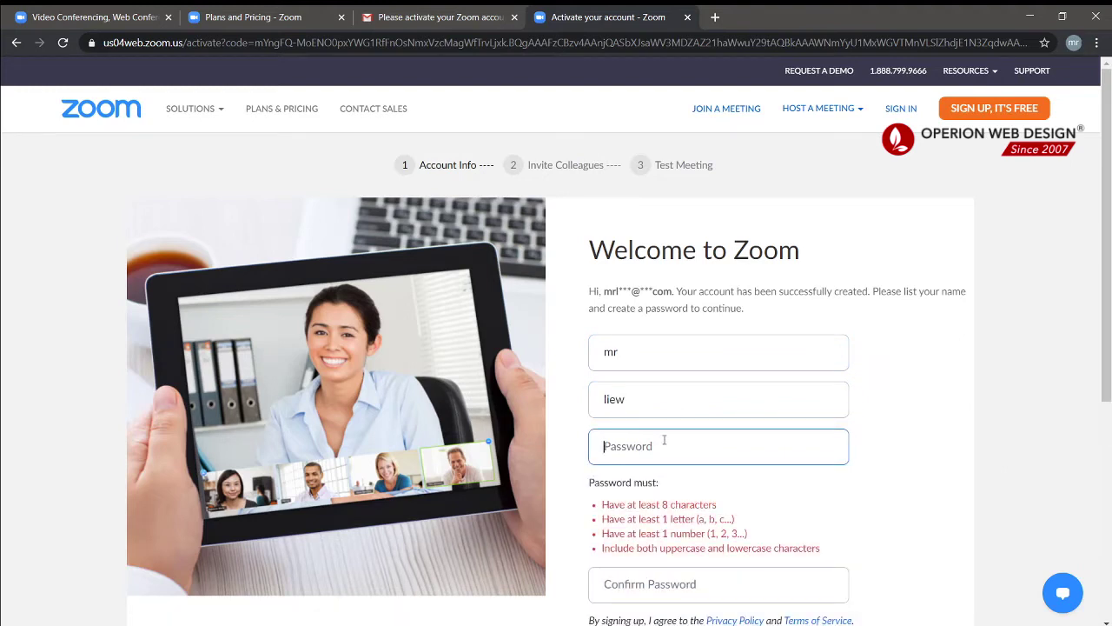
{"action": "left_click", "coordinate": [713, 514]}
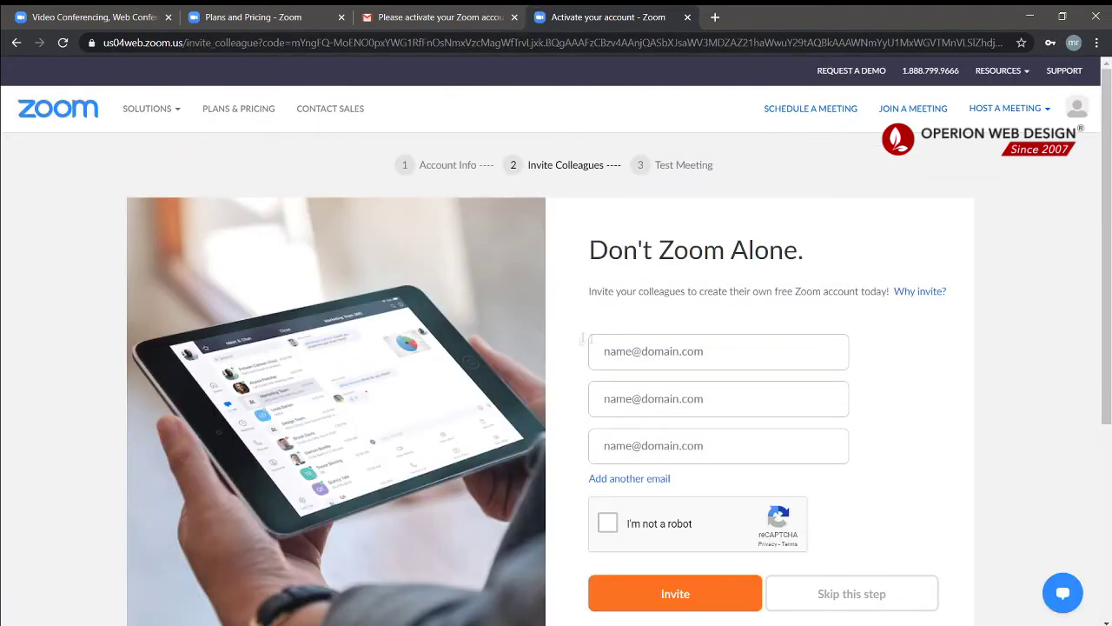
- Highlight the invitation explanation, then skip inviting colleagues
{"action": "left_click_drag", "start_coordinate": [586, 291], "coordinate": [739, 295]}
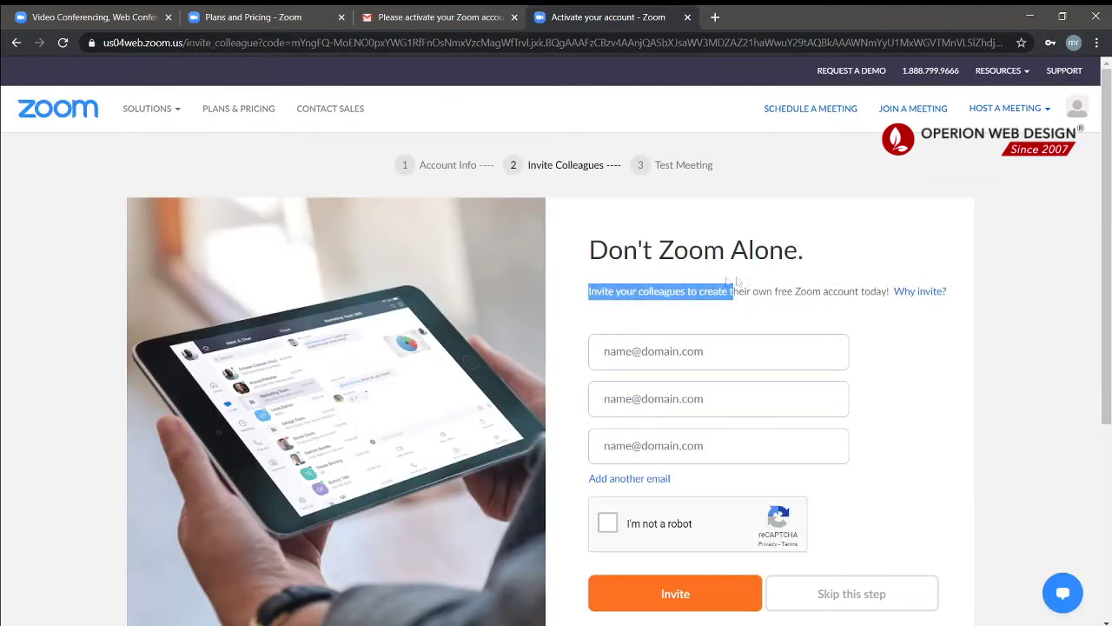
{"action": "left_click", "coordinate": [739, 282]}
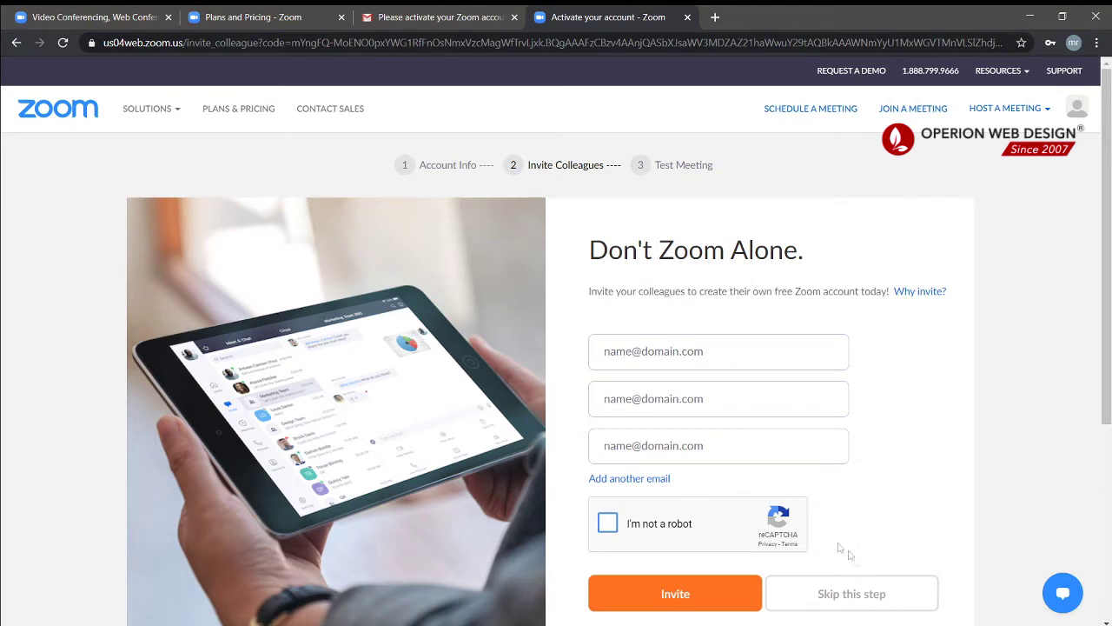
{"action": "left_click", "coordinate": [850, 599]}
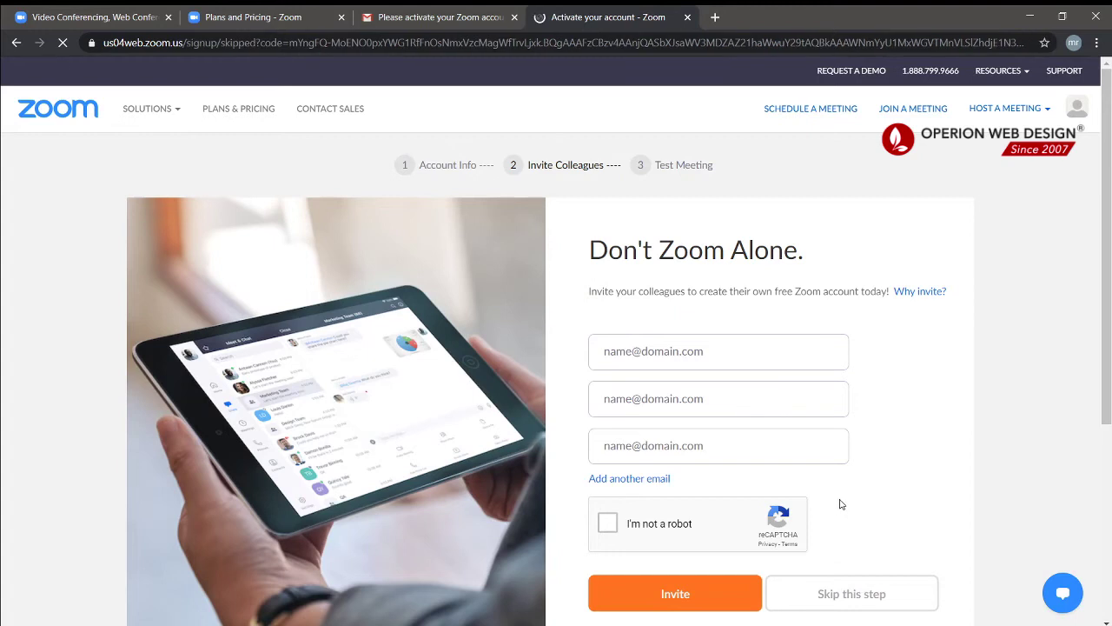
- Highlight the personal meeting URL on the Test Meeting page, then go to My Account
{"action": "left_click_drag", "start_coordinate": [571, 348], "coordinate": [923, 412]}
{"action": "left_click", "coordinate": [673, 415]}
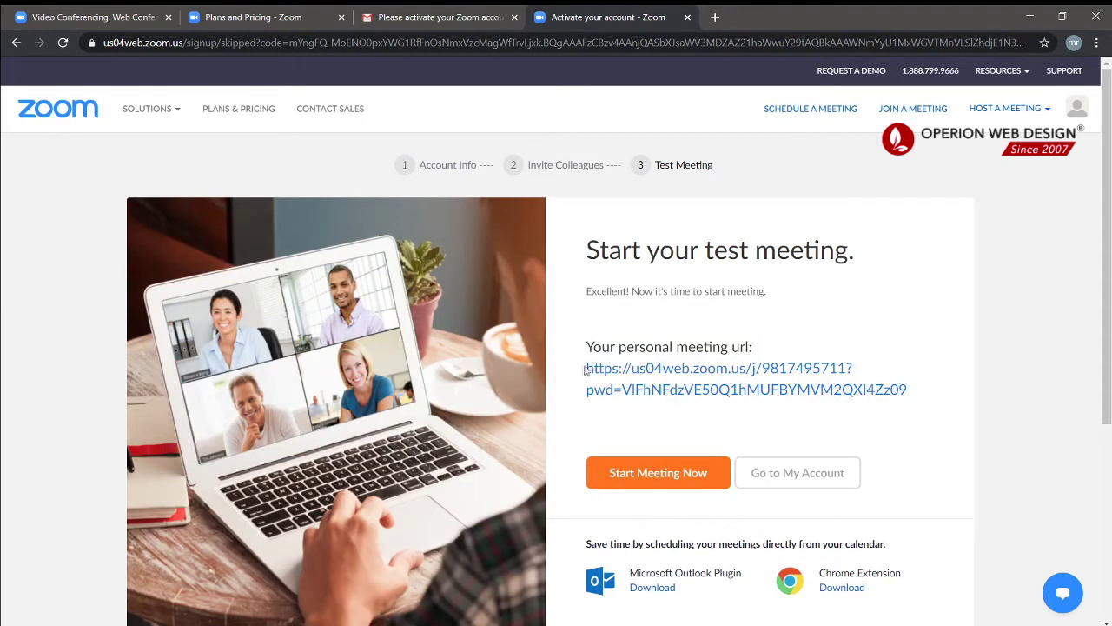
{"action": "left_click_drag", "start_coordinate": [585, 369], "coordinate": [920, 390]}
{"action": "left_click", "coordinate": [926, 405]}
{"action": "left_click", "coordinate": [801, 476]}
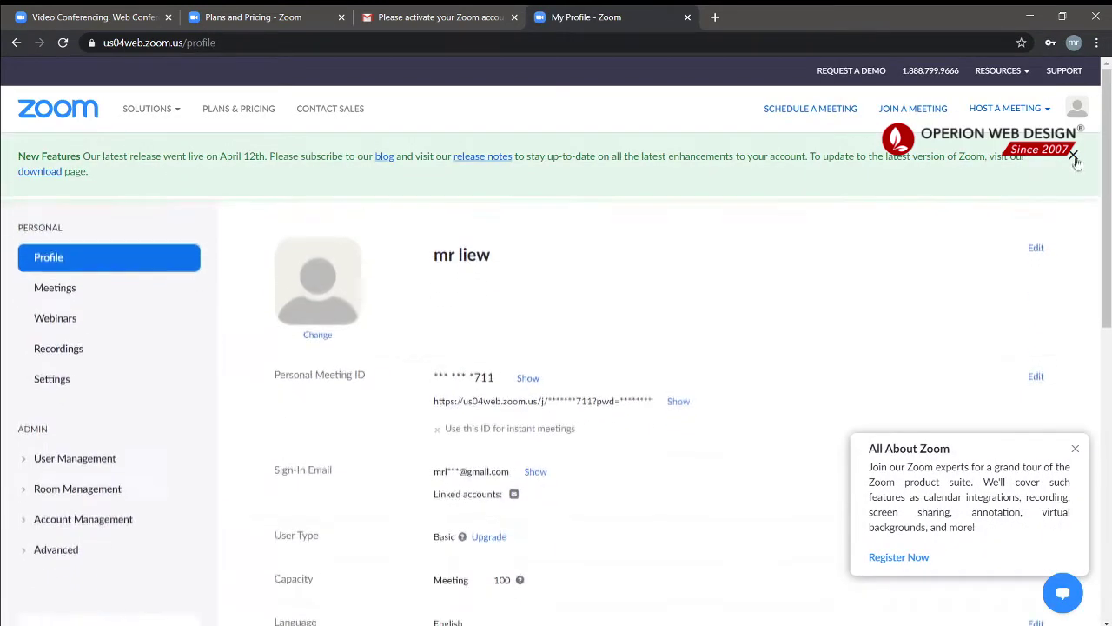
- Dismiss the New Features banner and All About Zoom popup, then scroll the profile
{"action": "left_click", "coordinate": [1074, 158]}
{"action": "left_click", "coordinate": [1075, 448]}
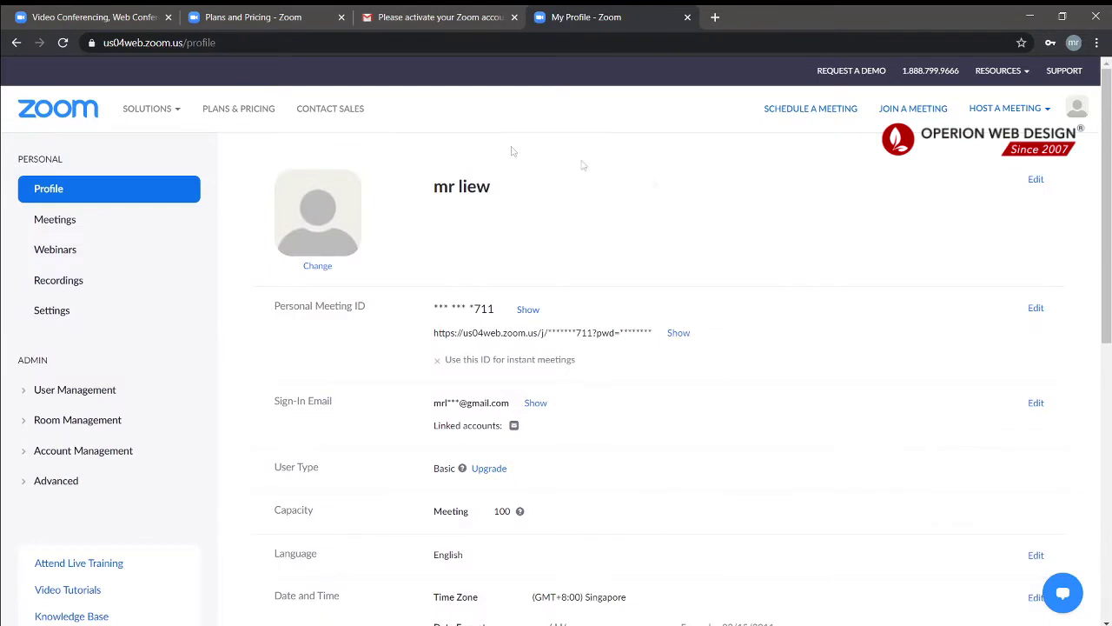
{"action": "scroll", "coordinate": [666, 446], "scroll_direction": "down", "scroll_amount": 4}
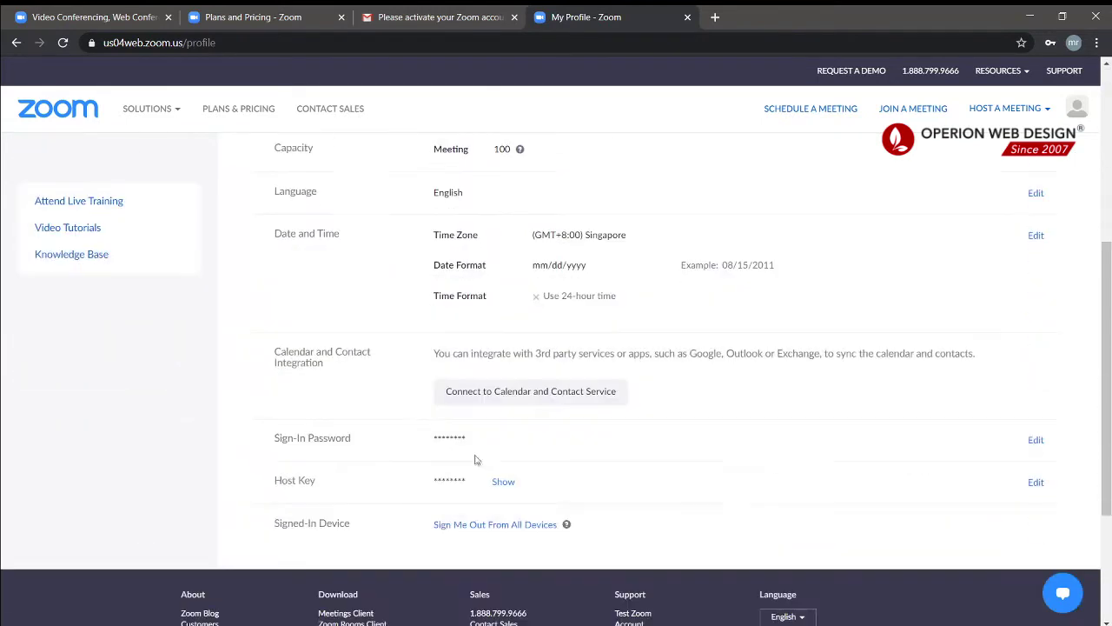
{"action": "scroll", "coordinate": [442, 410], "scroll_direction": "up", "scroll_amount": 3}
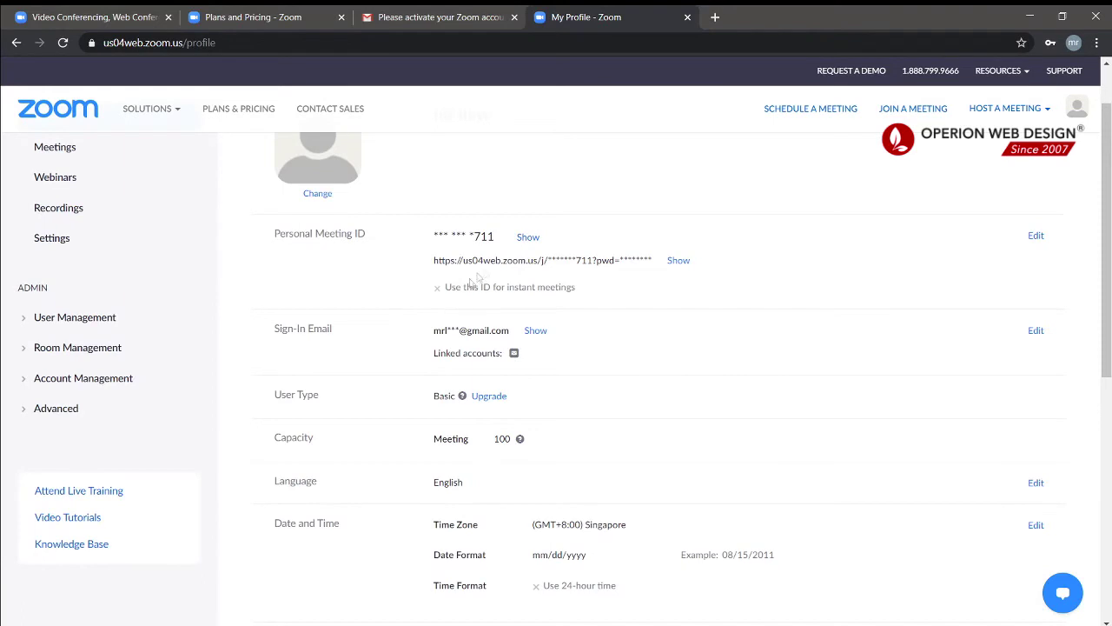
{"action": "scroll", "coordinate": [409, 365], "scroll_direction": "up", "scroll_amount": 1}
{"action": "scroll", "coordinate": [346, 254], "scroll_direction": "down", "scroll_amount": 1}
- Highlight the Personal Meeting ID, meeting link and sign-in email on the profile
{"action": "left_click_drag", "start_coordinate": [278, 237], "coordinate": [365, 237]}
{"action": "left_click", "coordinate": [365, 238]}
{"action": "left_click_drag", "start_coordinate": [444, 236], "coordinate": [649, 261]}
{"action": "left_click", "coordinate": [356, 304]}
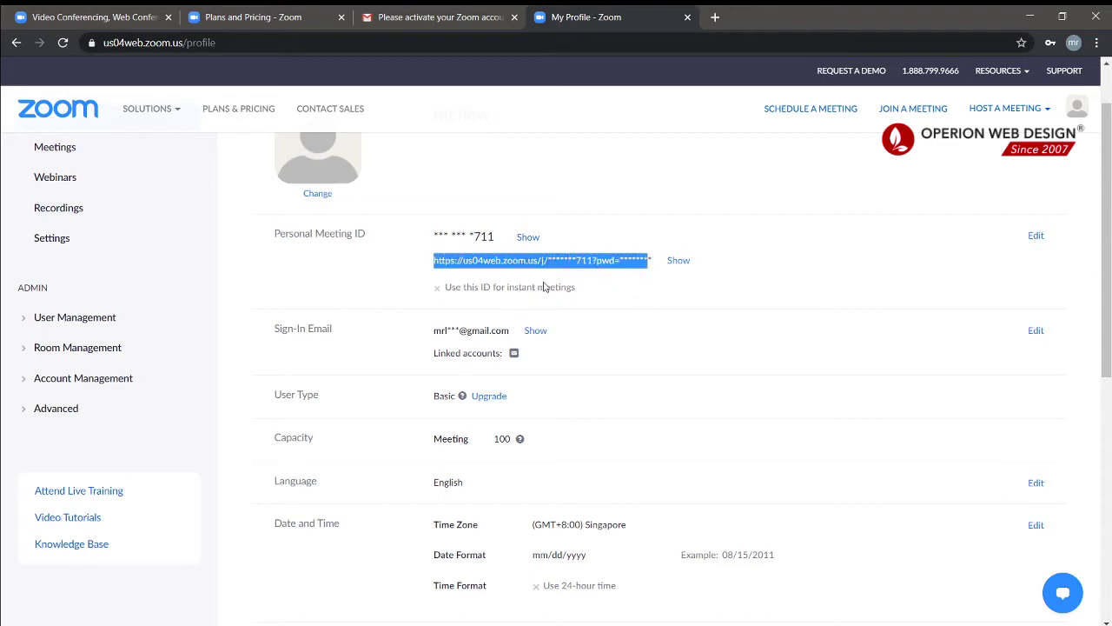
{"action": "left_click", "coordinate": [362, 312]}
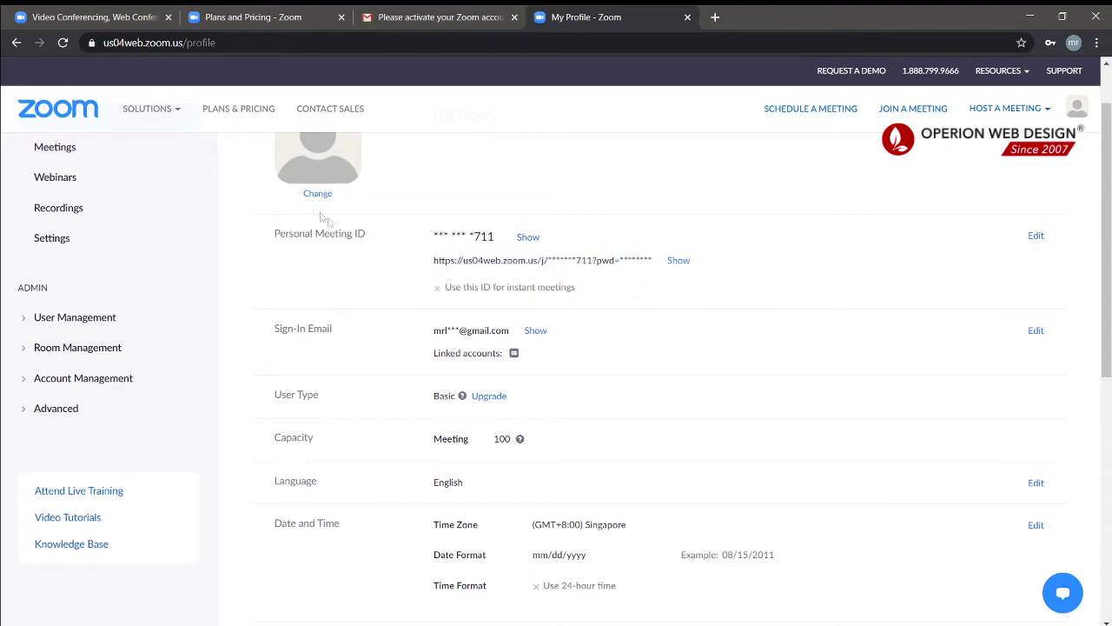
{"action": "scroll", "coordinate": [330, 250], "scroll_direction": "down", "scroll_amount": 1}
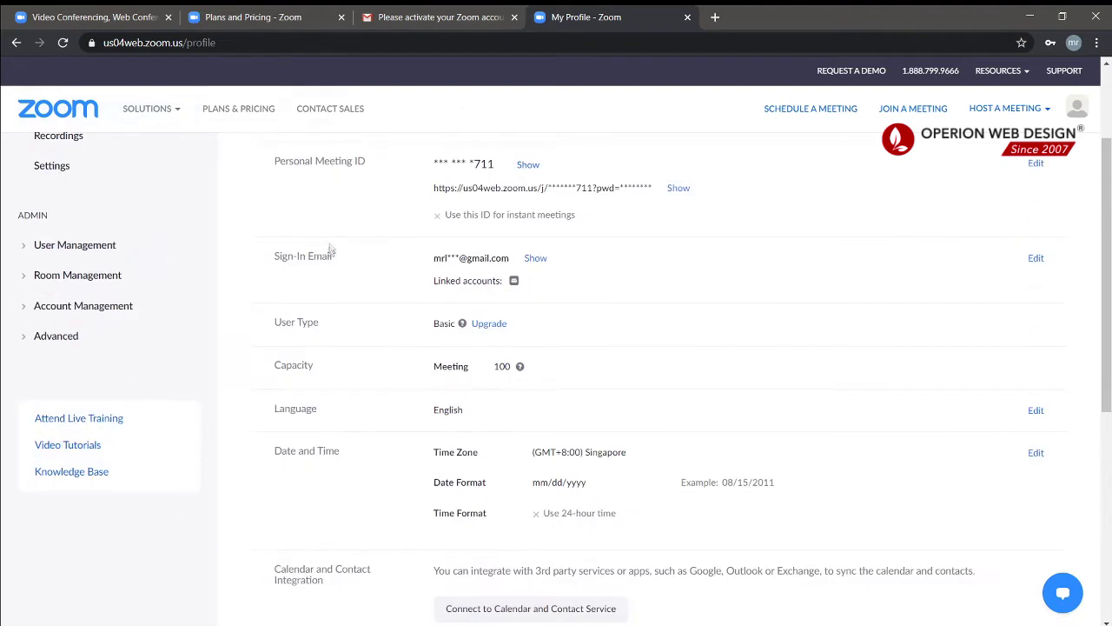
{"action": "left_click_drag", "start_coordinate": [430, 269], "coordinate": [514, 259]}
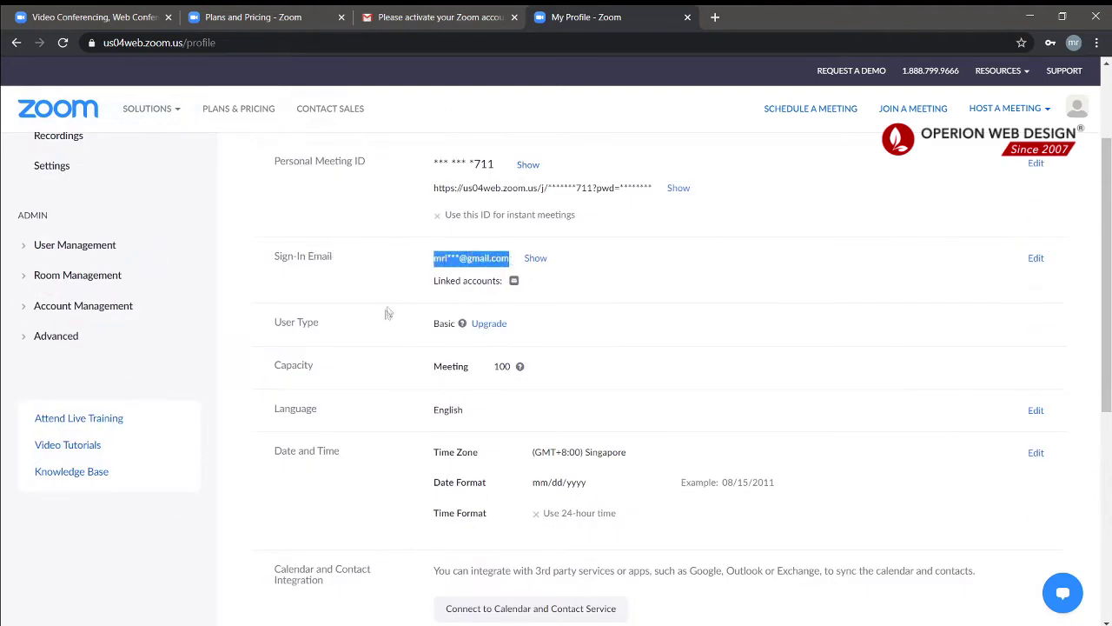
{"action": "left_click", "coordinate": [388, 311]}
- Review the Basic user type, Singapore time zone and date format, then open Meetings
{"action": "scroll", "coordinate": [317, 306], "scroll_direction": "down", "scroll_amount": 1}
{"action": "left_click_drag", "start_coordinate": [274, 249], "coordinate": [462, 249]}
{"action": "mouse_move", "coordinate": [462, 250]}
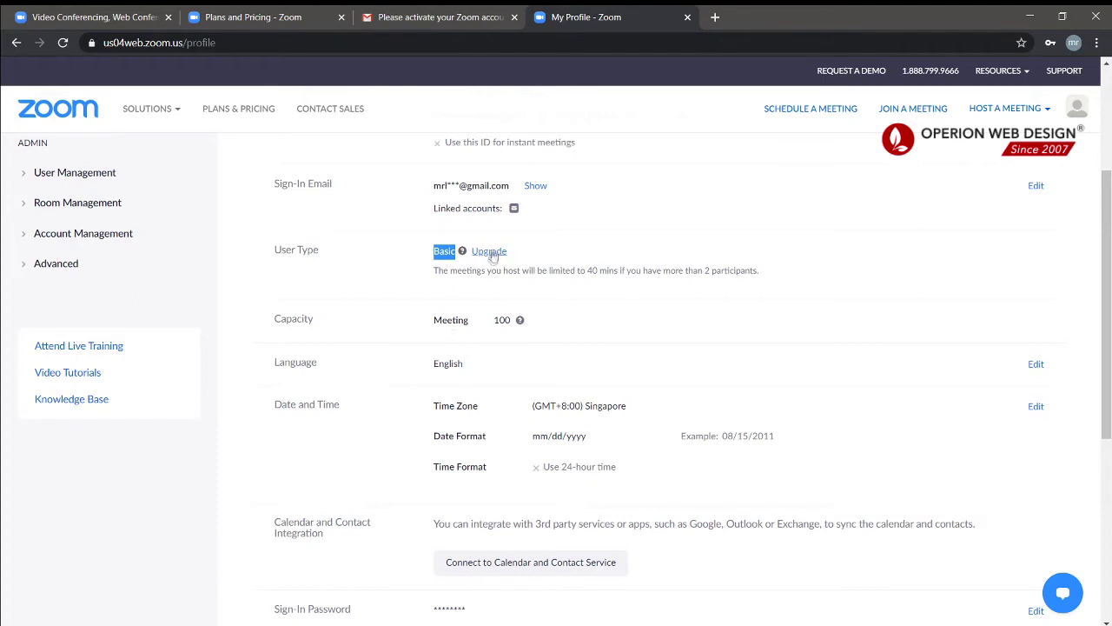
{"action": "scroll", "coordinate": [447, 337], "scroll_direction": "down", "scroll_amount": 1}
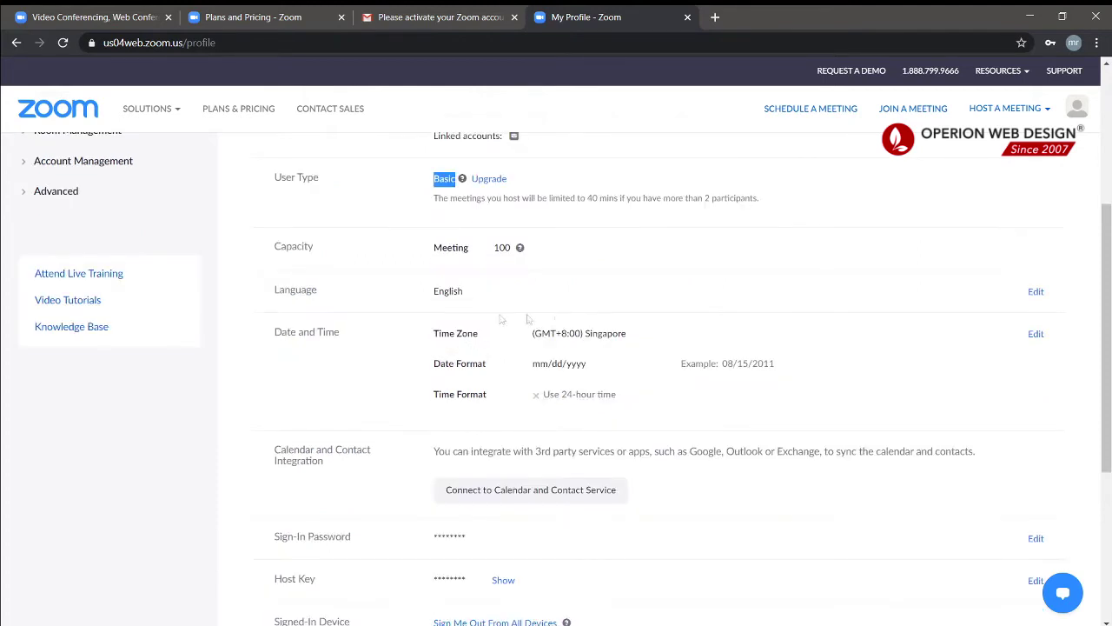
{"action": "left_click_drag", "start_coordinate": [532, 363], "coordinate": [588, 365]}
{"action": "left_click_drag", "start_coordinate": [531, 333], "coordinate": [634, 338]}
{"action": "left_click", "coordinate": [633, 338]}
{"action": "scroll", "coordinate": [629, 375], "scroll_direction": "down", "scroll_amount": 1}
{"action": "scroll", "coordinate": [556, 348], "scroll_direction": "down", "scroll_amount": 2}
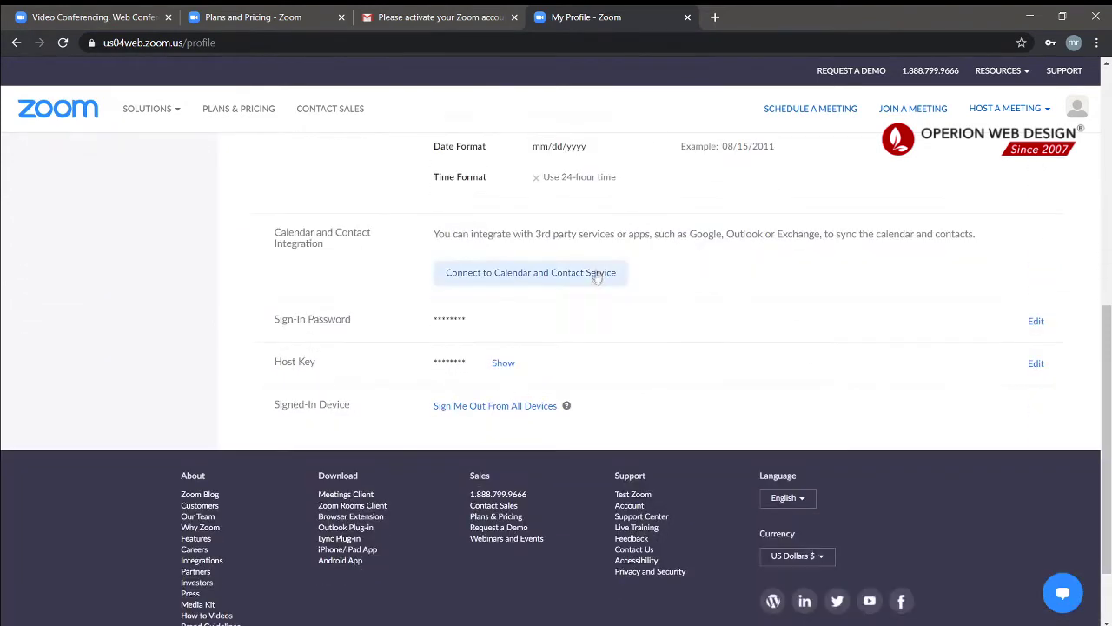
{"action": "scroll", "coordinate": [379, 244], "scroll_direction": "up", "scroll_amount": 6}
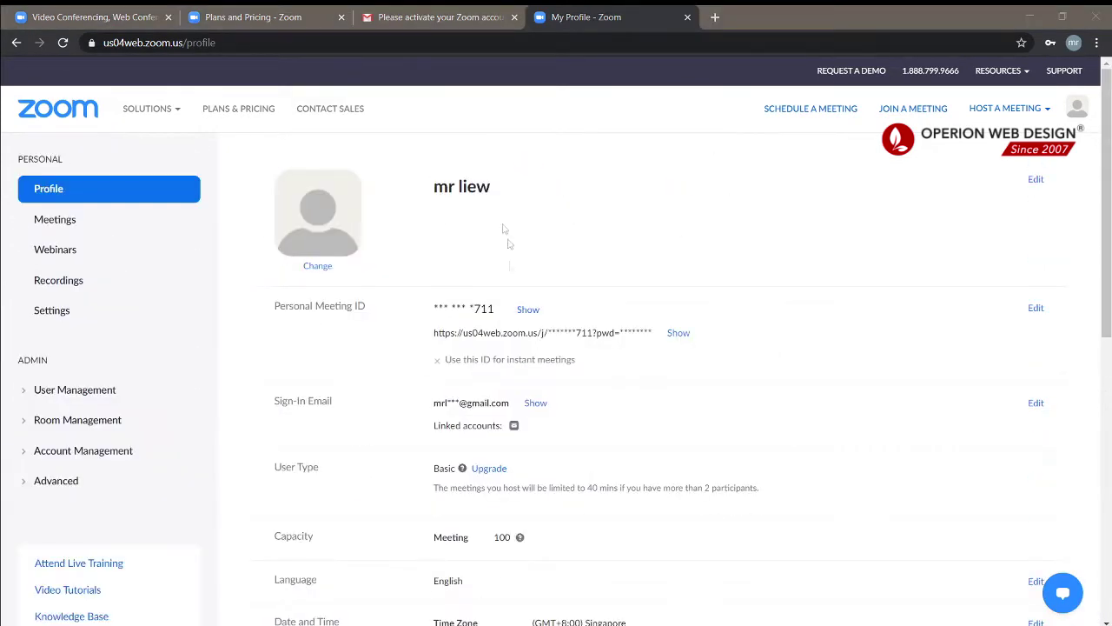
{"action": "left_click", "coordinate": [80, 219]}
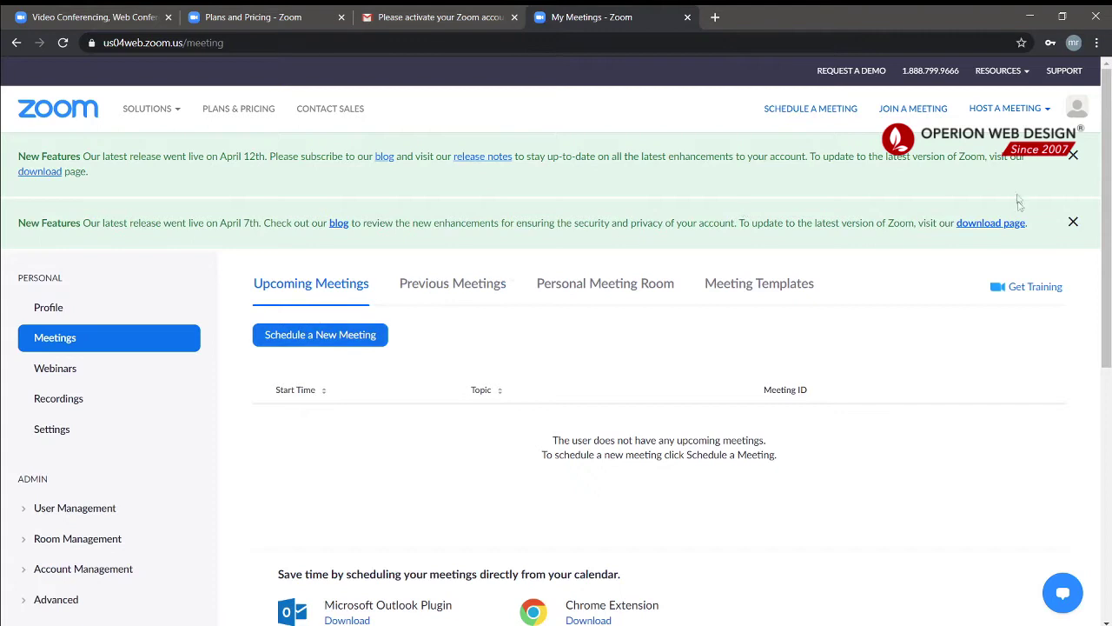
- Dismiss both New Features announcements and start scheduling a new meeting
{"action": "left_click", "coordinate": [1073, 222]}
{"action": "left_click", "coordinate": [1073, 154]}
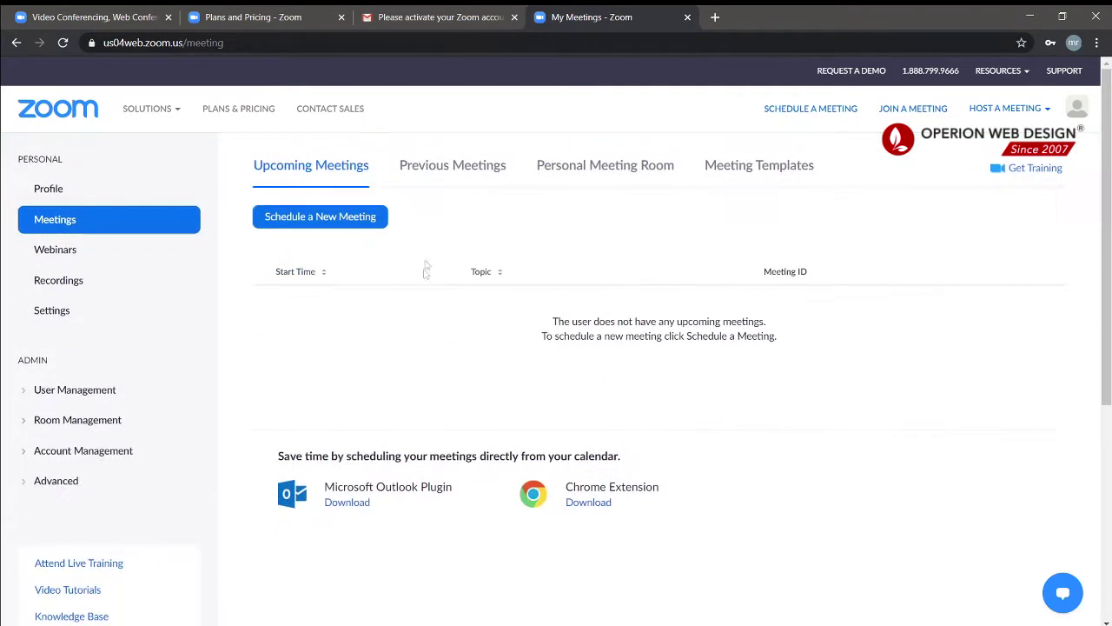
{"action": "left_click", "coordinate": [304, 223]}
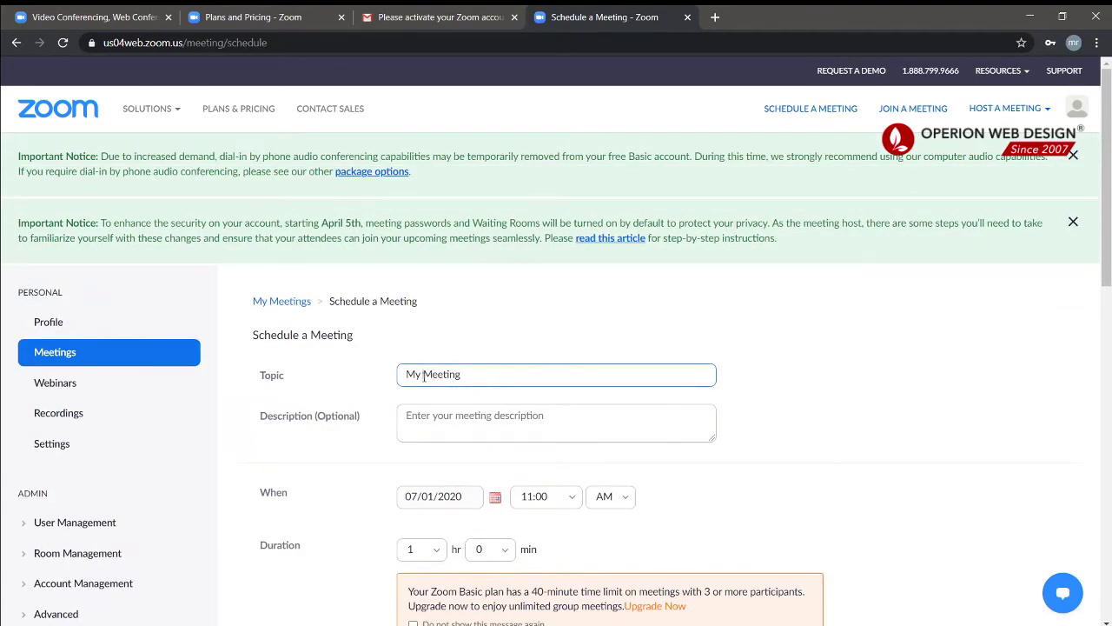
- Rename the topic to 'My first Meeting' and set its date to 07/01/2020
{"action": "left_click", "coordinate": [424, 376]}
{"action": "type", "text": "first"}
{"action": "left_click", "coordinate": [509, 422]}
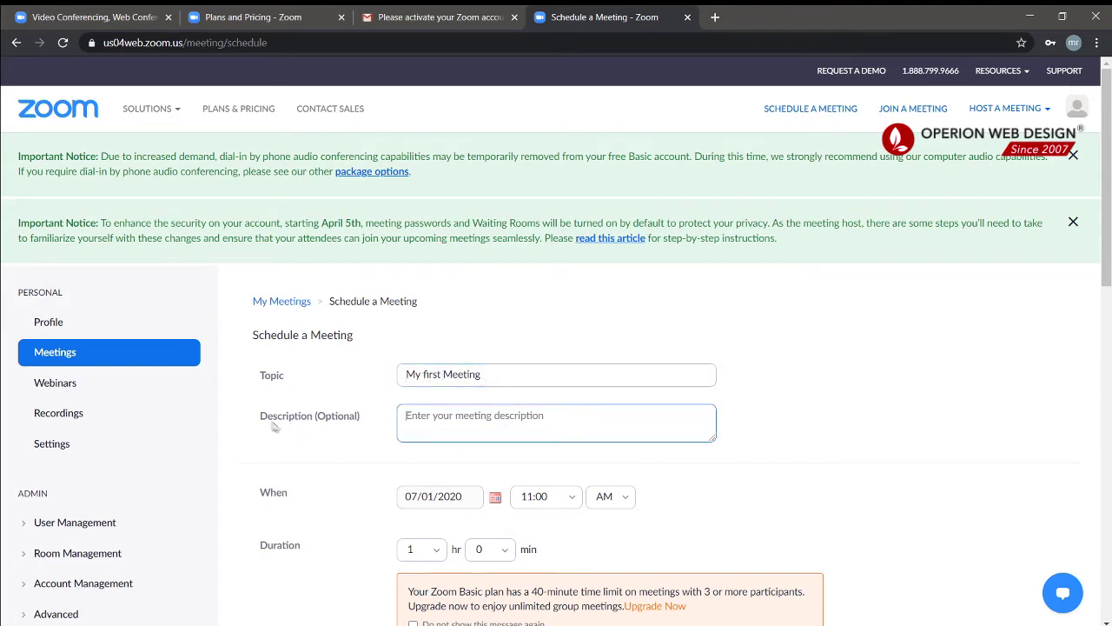
{"action": "scroll", "coordinate": [295, 426], "scroll_direction": "down", "scroll_amount": 2}
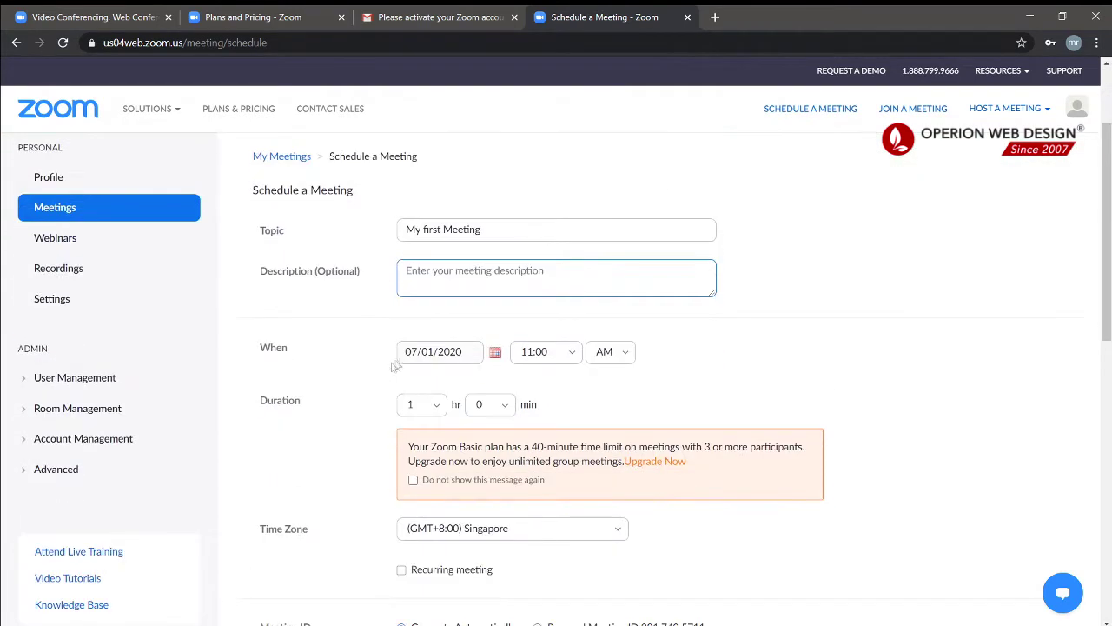
{"action": "left_click", "coordinate": [440, 354]}
{"action": "left_click", "coordinate": [494, 355]}
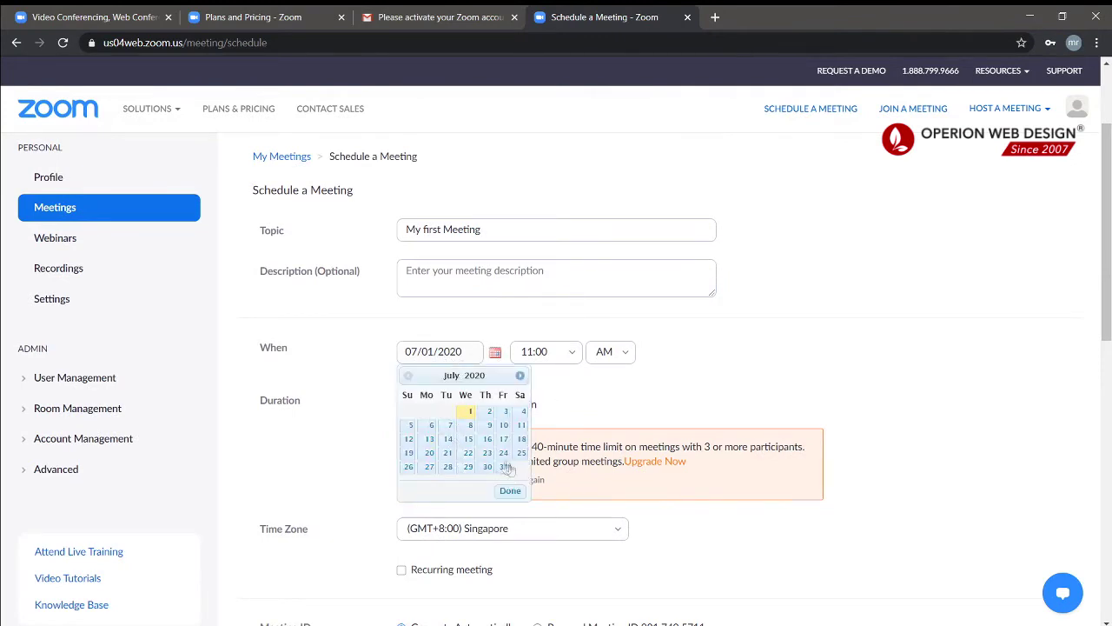
{"action": "left_click", "coordinate": [575, 412]}
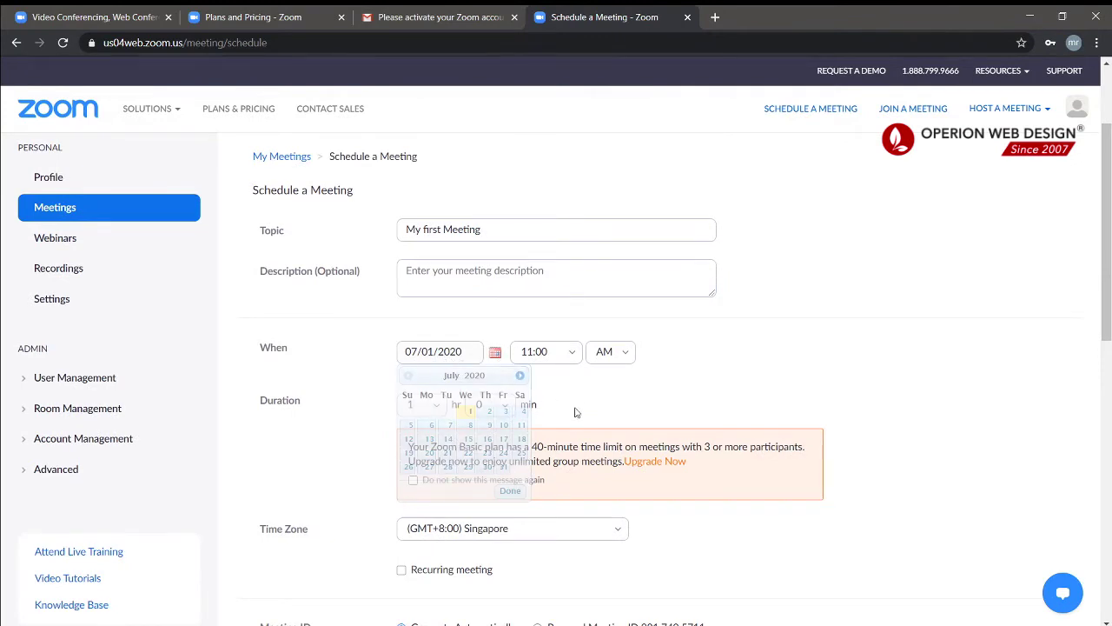
{"action": "scroll", "coordinate": [570, 365], "scroll_direction": "down", "scroll_amount": 1}
- Point out the Duration setting in the schedule form
{"action": "left_click", "coordinate": [569, 351]}
{"action": "scroll", "coordinate": [530, 404], "scroll_direction": "down", "scroll_amount": 1}
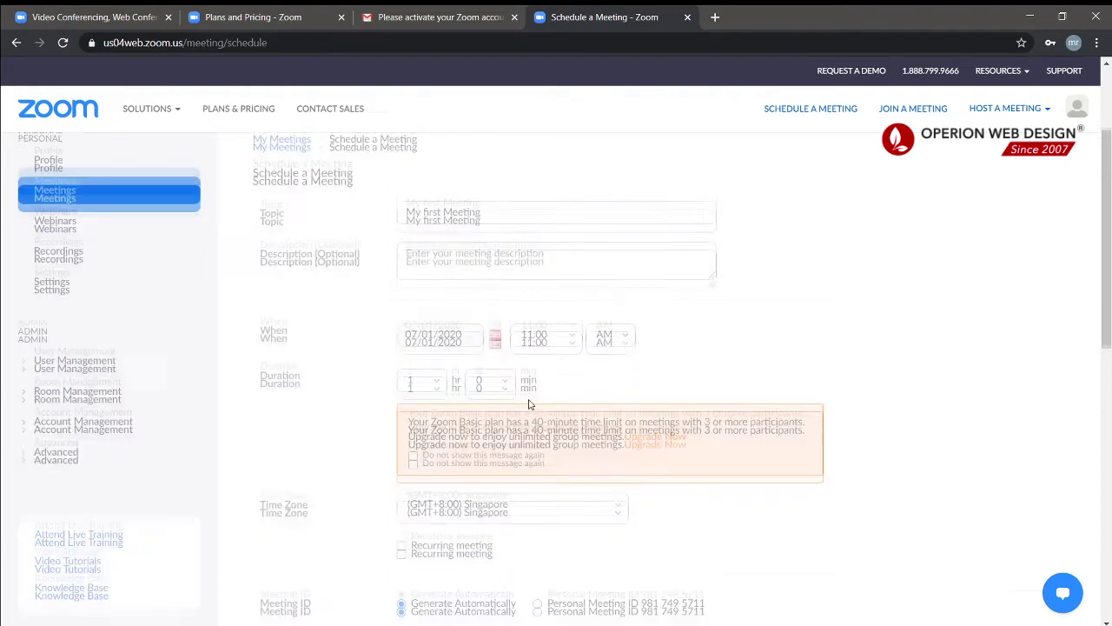
{"action": "left_click_drag", "start_coordinate": [260, 321], "coordinate": [298, 321]}
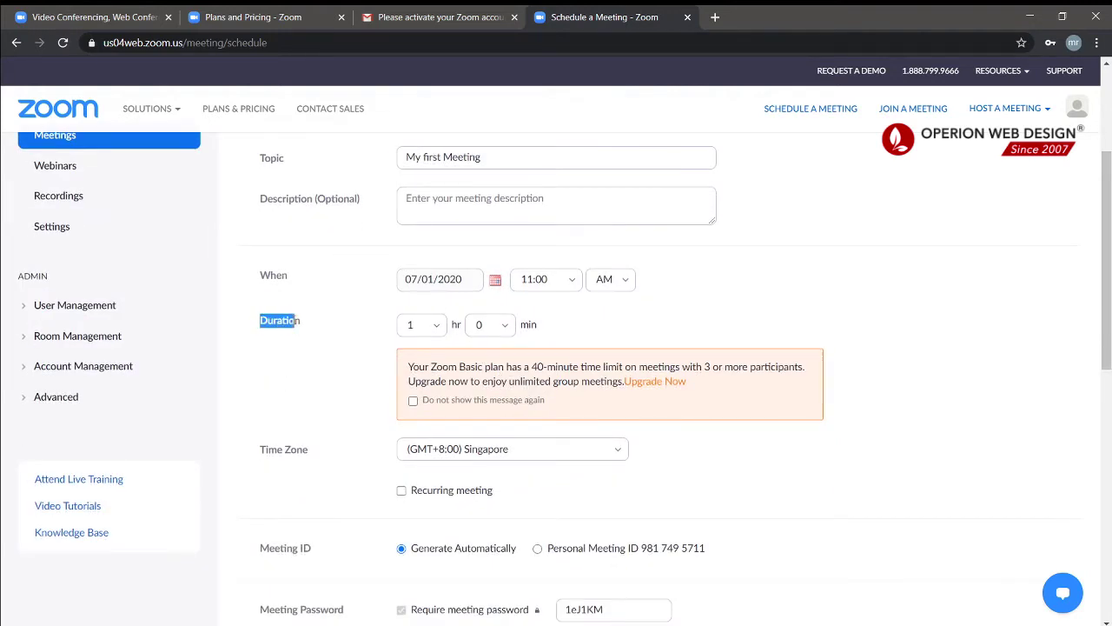
{"action": "left_click", "coordinate": [301, 321]}
{"action": "scroll", "coordinate": [379, 382], "scroll_direction": "down", "scroll_amount": 1}
{"action": "scroll", "coordinate": [372, 305], "scroll_direction": "up", "scroll_amount": 1}
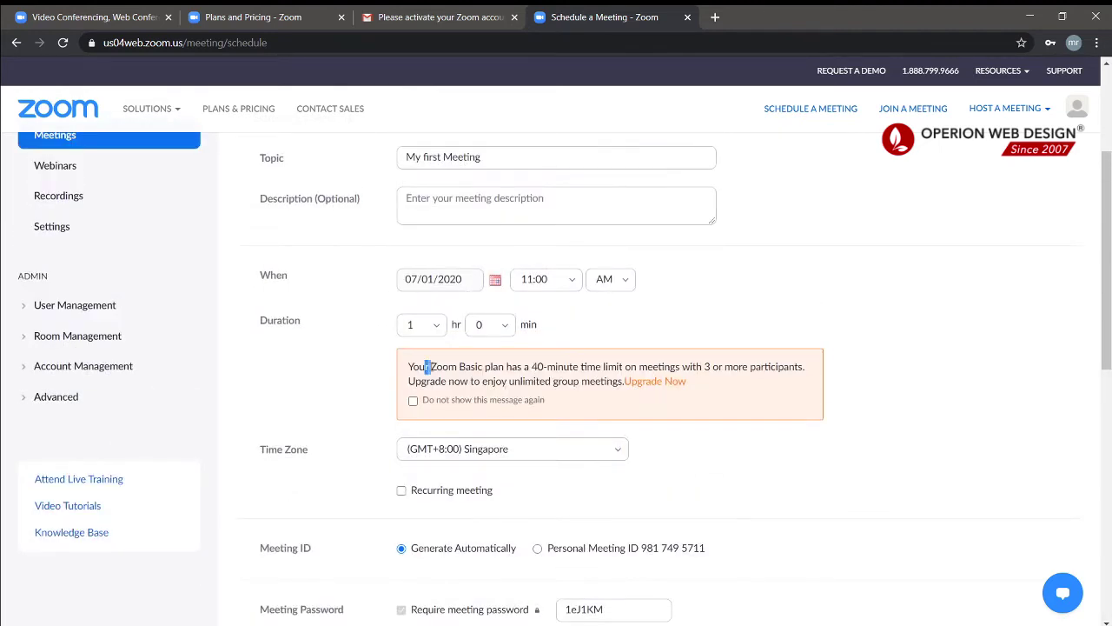
- Tick 'Do not show this message again' on the 40-minute time-limit notice
{"action": "left_click_drag", "start_coordinate": [426, 368], "coordinate": [799, 368]}
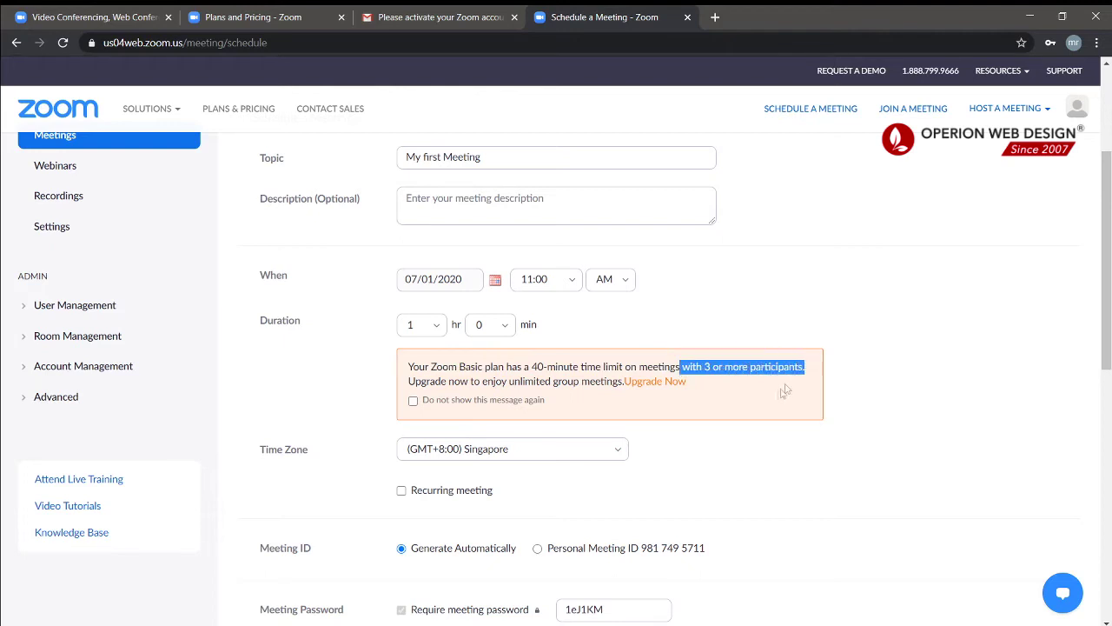
{"action": "left_click", "coordinate": [412, 400]}
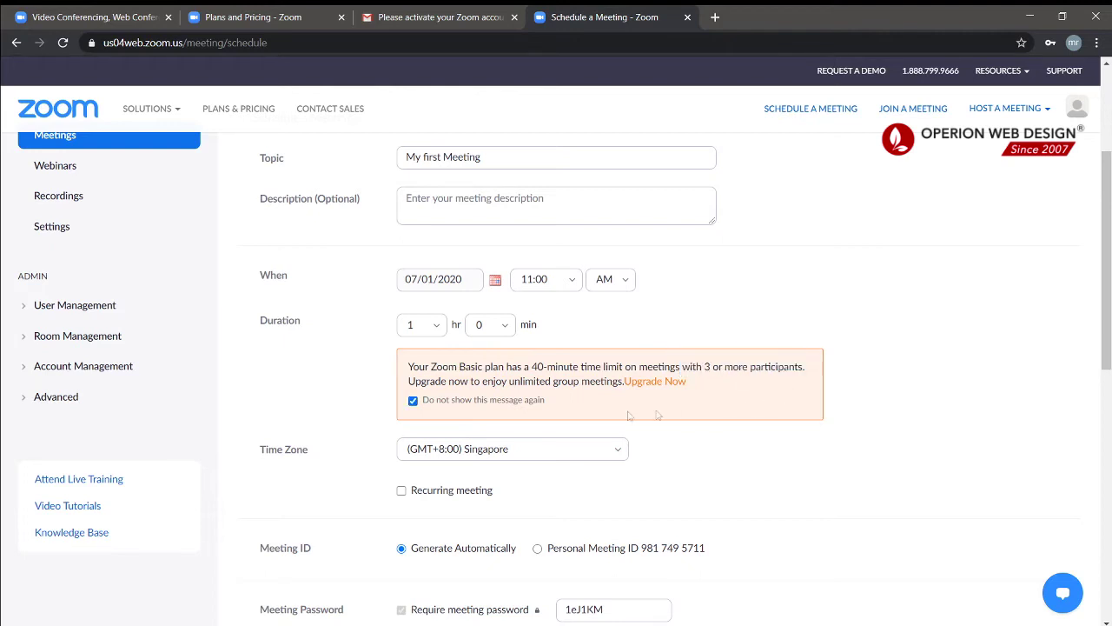
{"action": "left_click", "coordinate": [412, 401]}
{"action": "scroll", "coordinate": [461, 391], "scroll_direction": "down", "scroll_amount": 1}
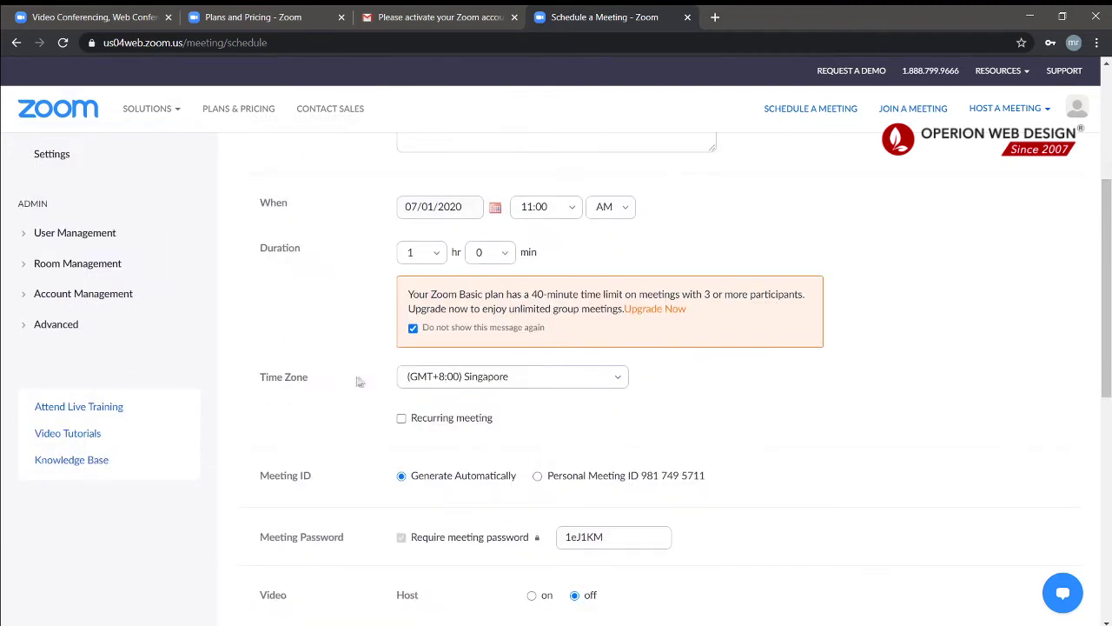
- Make the meeting recur daily until Jul 7, 2020, browsing the time zone list
{"action": "left_click", "coordinate": [618, 376]}
{"action": "left_click", "coordinate": [400, 417]}
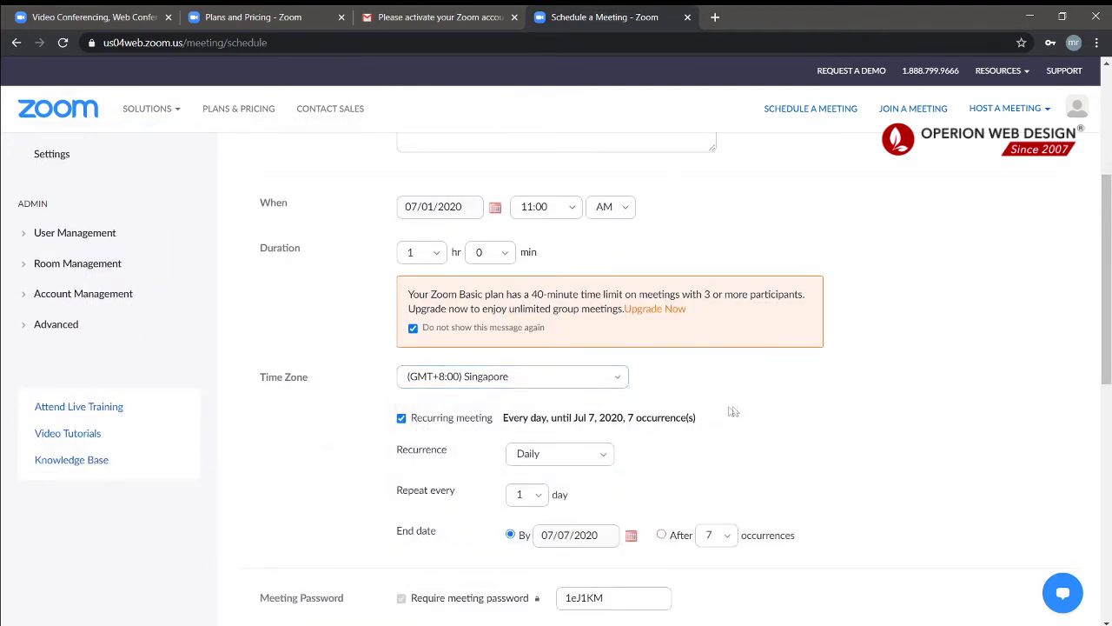
{"action": "left_click", "coordinate": [588, 379]}
{"action": "scroll", "coordinate": [794, 467], "scroll_direction": "down", "scroll_amount": 1}
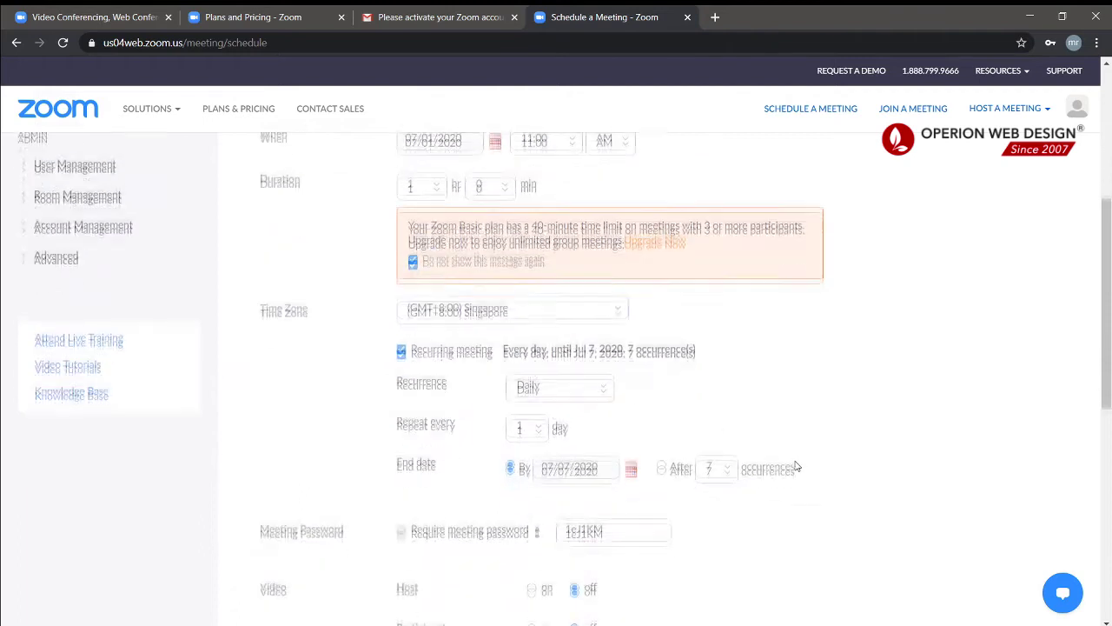
{"action": "scroll", "coordinate": [460, 358], "scroll_direction": "down", "scroll_amount": 2}
{"action": "scroll", "coordinate": [318, 449], "scroll_direction": "down", "scroll_amount": 1}
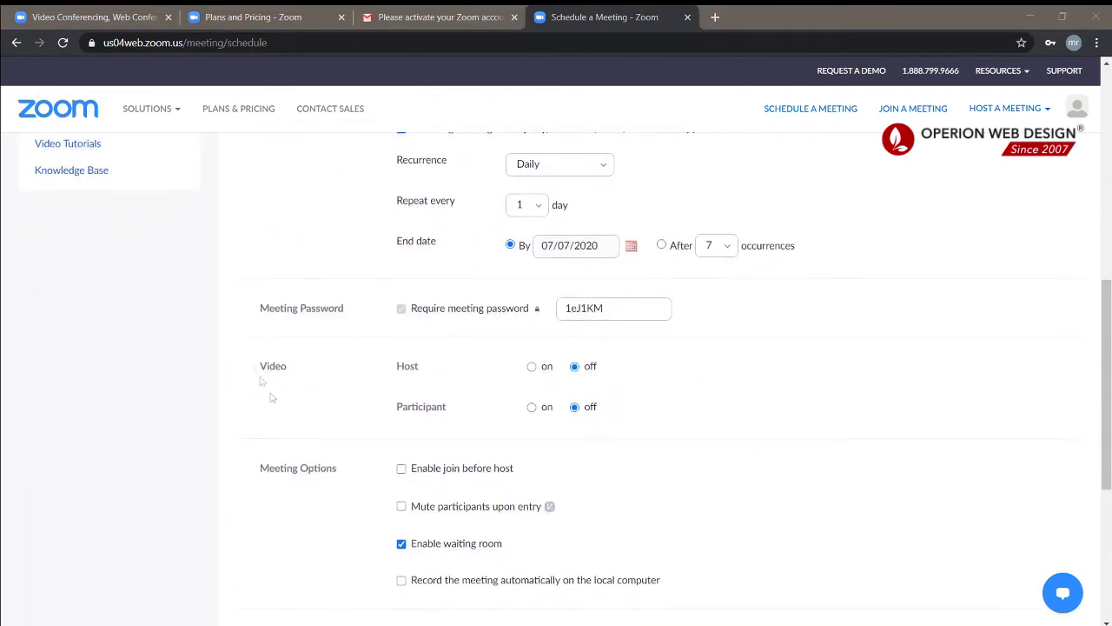
- Keep both host and participant video off when joining
{"action": "double_click", "coordinate": [266, 366]}
{"action": "left_click", "coordinate": [390, 385]}
{"action": "double_click", "coordinate": [407, 368]}
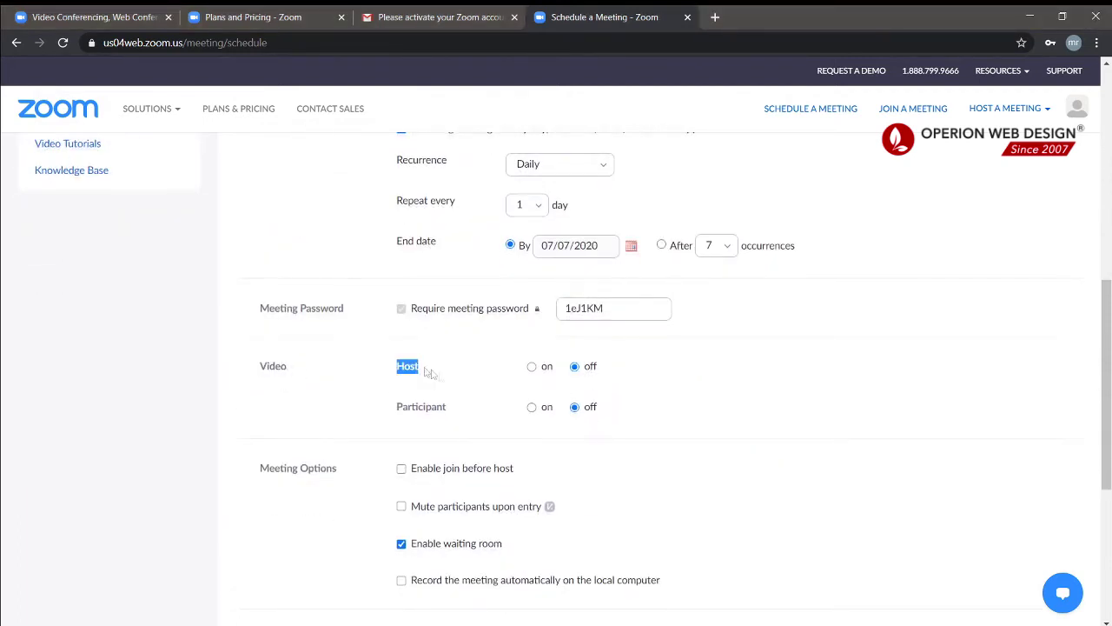
{"action": "left_click", "coordinate": [427, 372]}
{"action": "left_click", "coordinate": [574, 365]}
{"action": "left_click_drag", "start_coordinate": [448, 409], "coordinate": [443, 414]}
{"action": "left_click", "coordinate": [576, 409]}
- Leave automatic local recording off and save the meeting
{"action": "scroll", "coordinate": [537, 406], "scroll_direction": "down", "scroll_amount": 2}
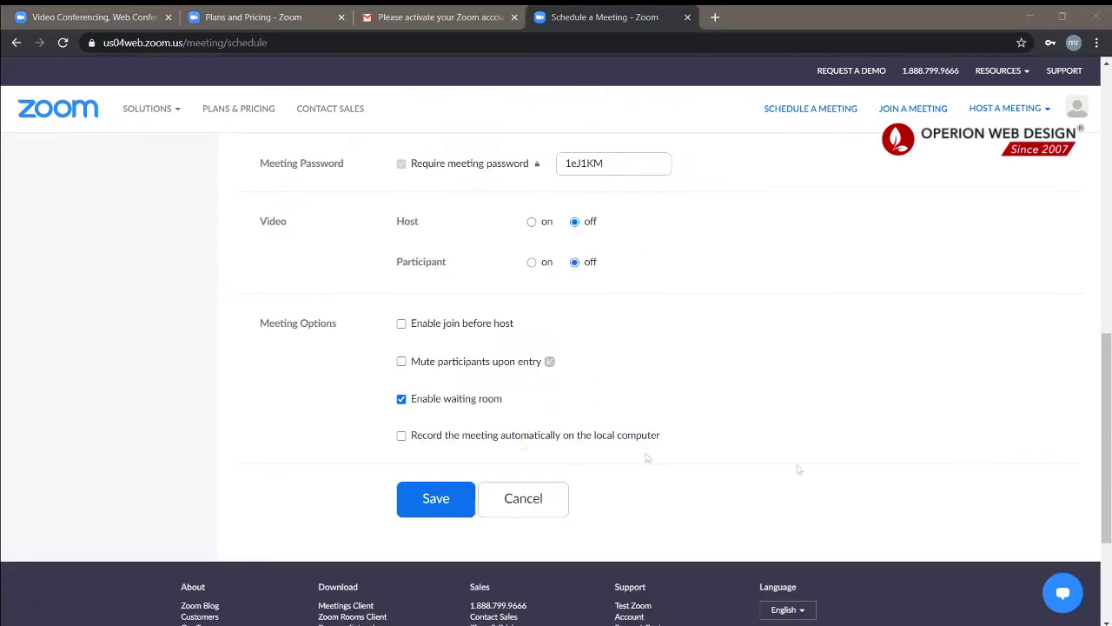
{"action": "left_click", "coordinate": [261, 329]}
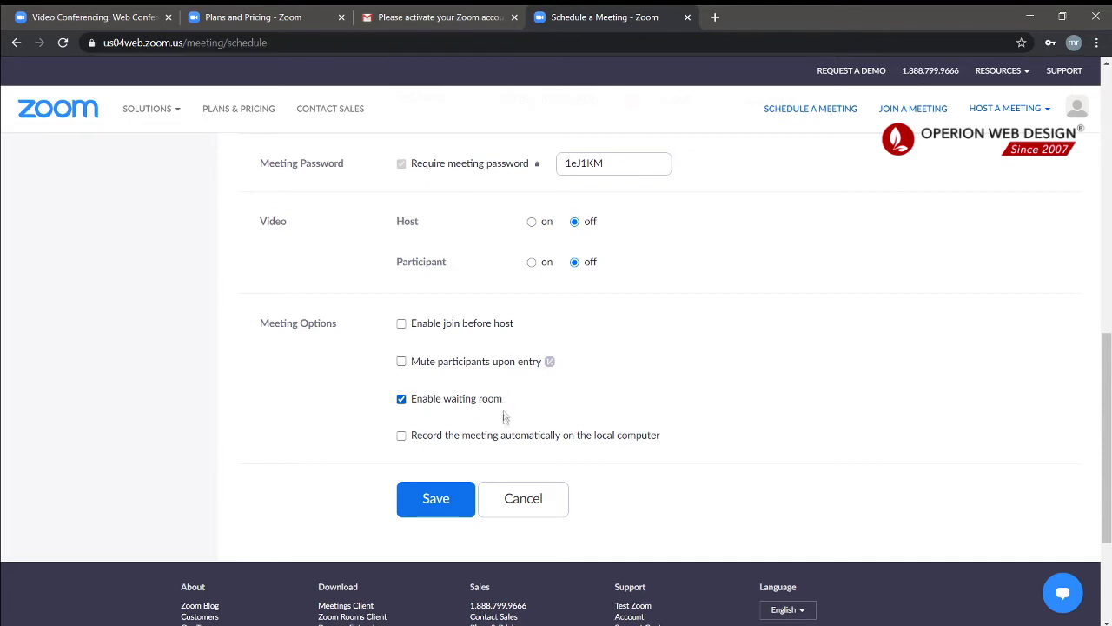
{"action": "left_click_drag", "start_coordinate": [421, 439], "coordinate": [509, 446]}
{"action": "left_click", "coordinate": [503, 441]}
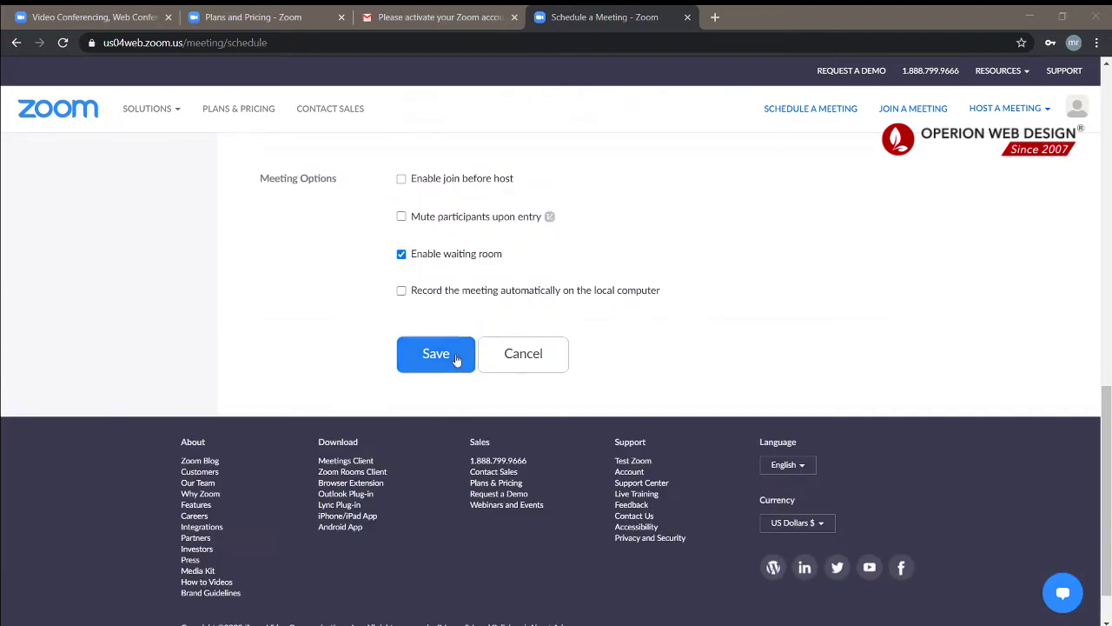
{"action": "left_click", "coordinate": [454, 355]}
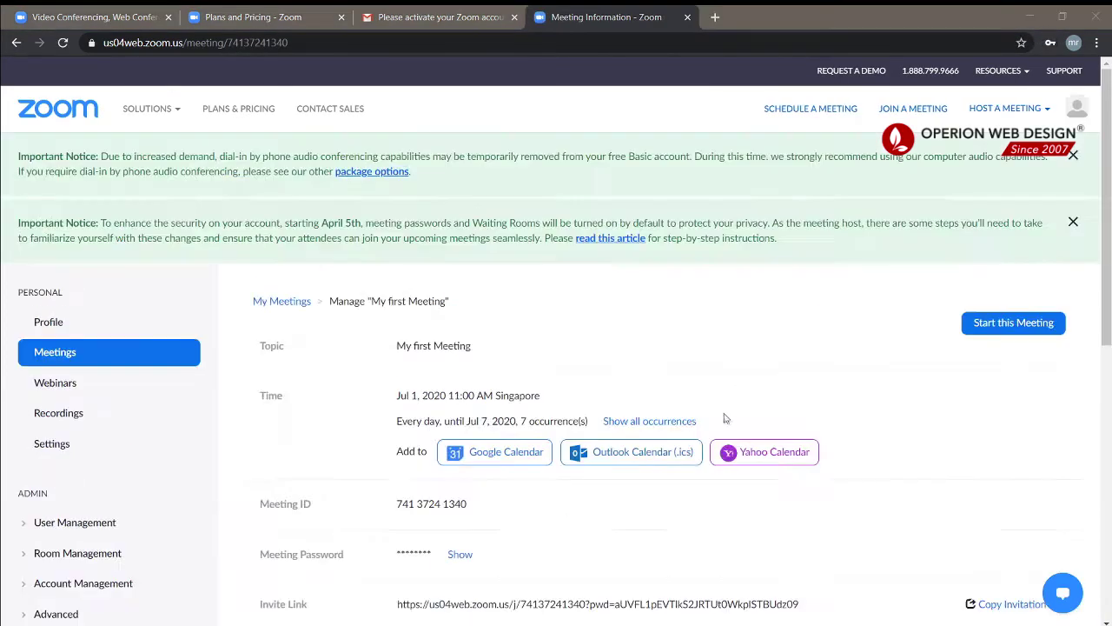
- Copy the full My first Meeting invitation to the clipboard and close the invitation window
{"action": "scroll", "coordinate": [620, 420], "scroll_direction": "down", "scroll_amount": 2}
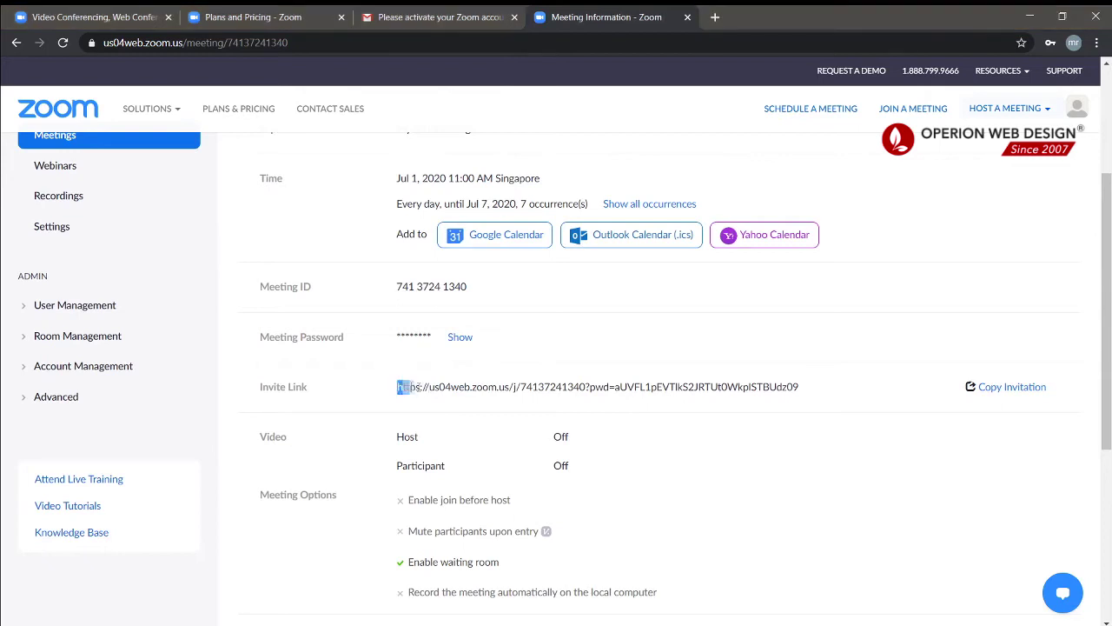
{"action": "left_click_drag", "start_coordinate": [398, 387], "coordinate": [811, 399]}
{"action": "left_click", "coordinate": [811, 399]}
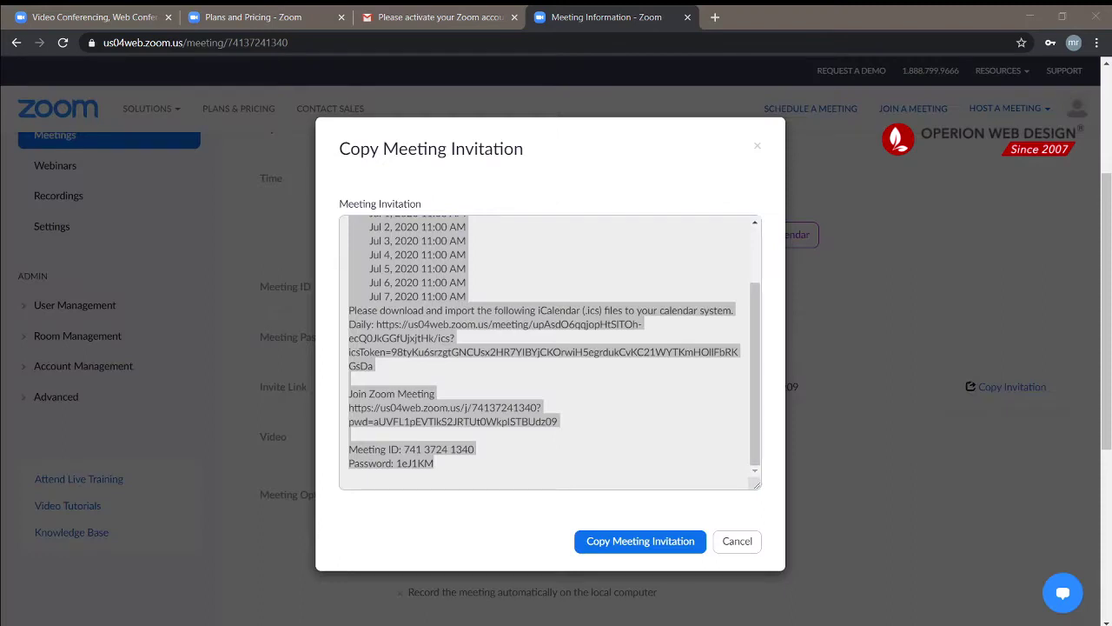
{"action": "left_click", "coordinate": [405, 337]}
{"action": "scroll", "coordinate": [410, 338], "scroll_direction": "up", "scroll_amount": 3}
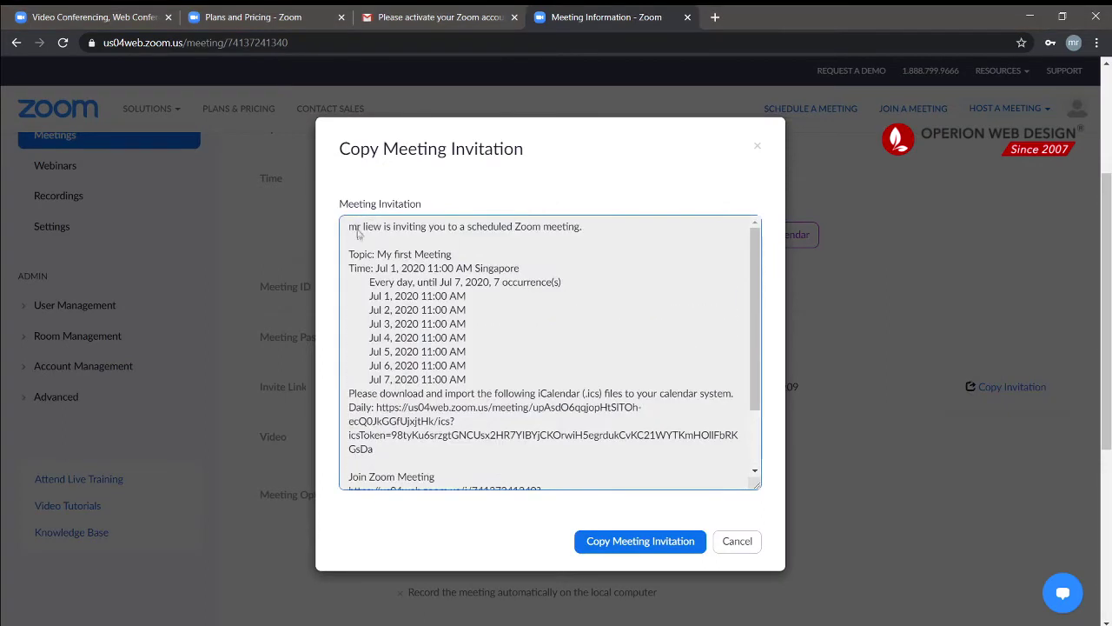
{"action": "left_click_drag", "start_coordinate": [357, 233], "coordinate": [564, 457]}
{"action": "left_click", "coordinate": [561, 453]}
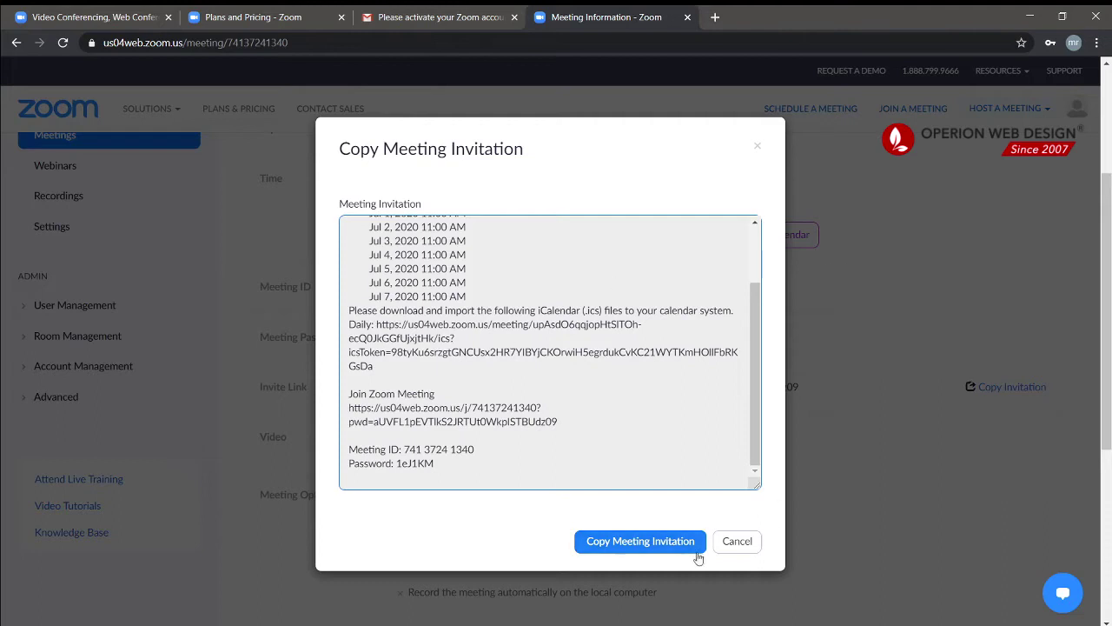
{"action": "left_click", "coordinate": [651, 541]}
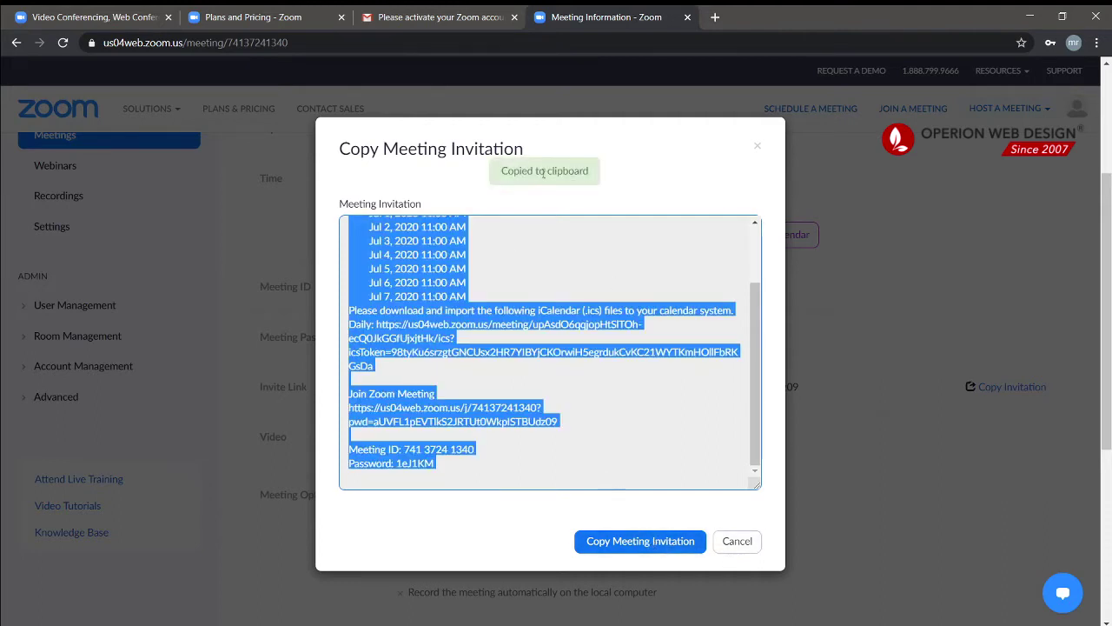
{"action": "left_click", "coordinate": [757, 145]}
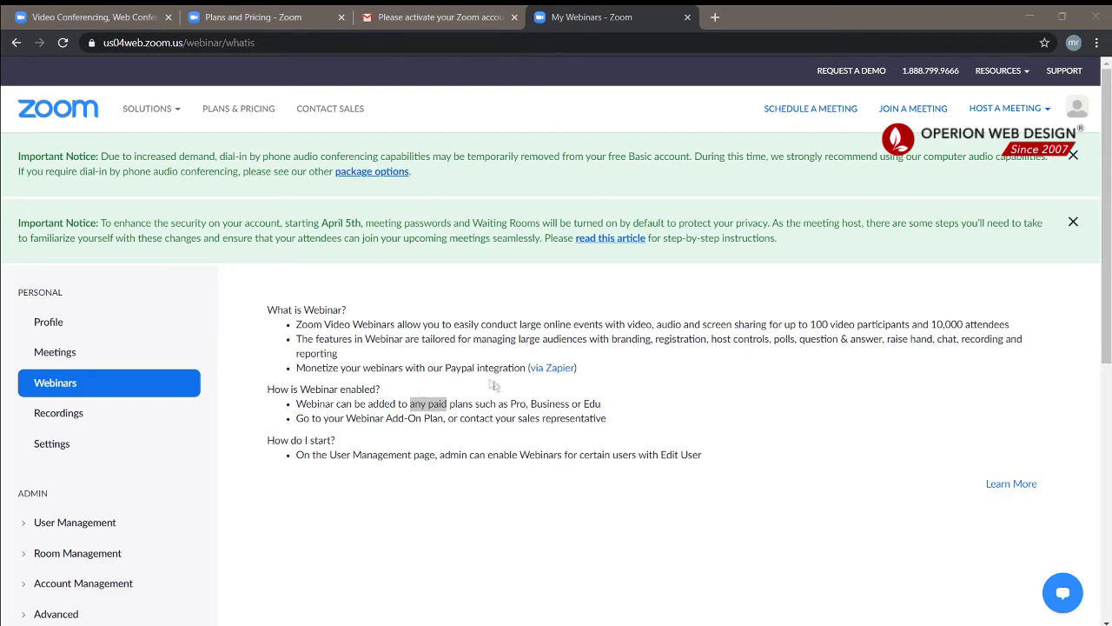
- Read the Webinars page's paid-plan notes, including the Monetize point, then go to Recordings
{"action": "left_click", "coordinate": [389, 404]}
{"action": "double_click", "coordinate": [342, 367]}
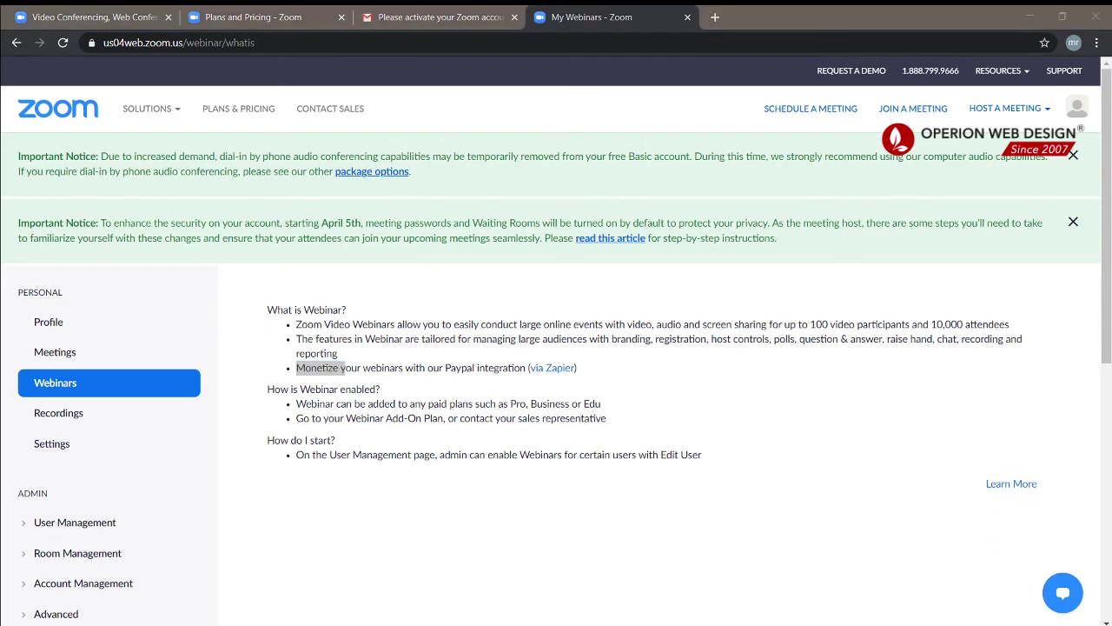
{"action": "left_click", "coordinate": [266, 369]}
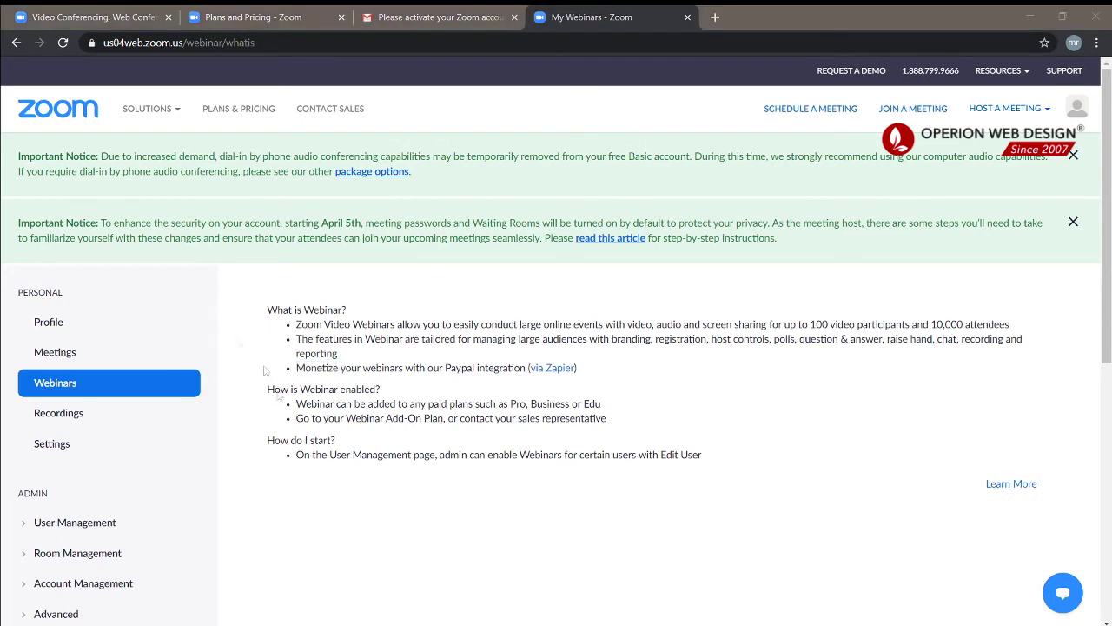
{"action": "left_click", "coordinate": [41, 418]}
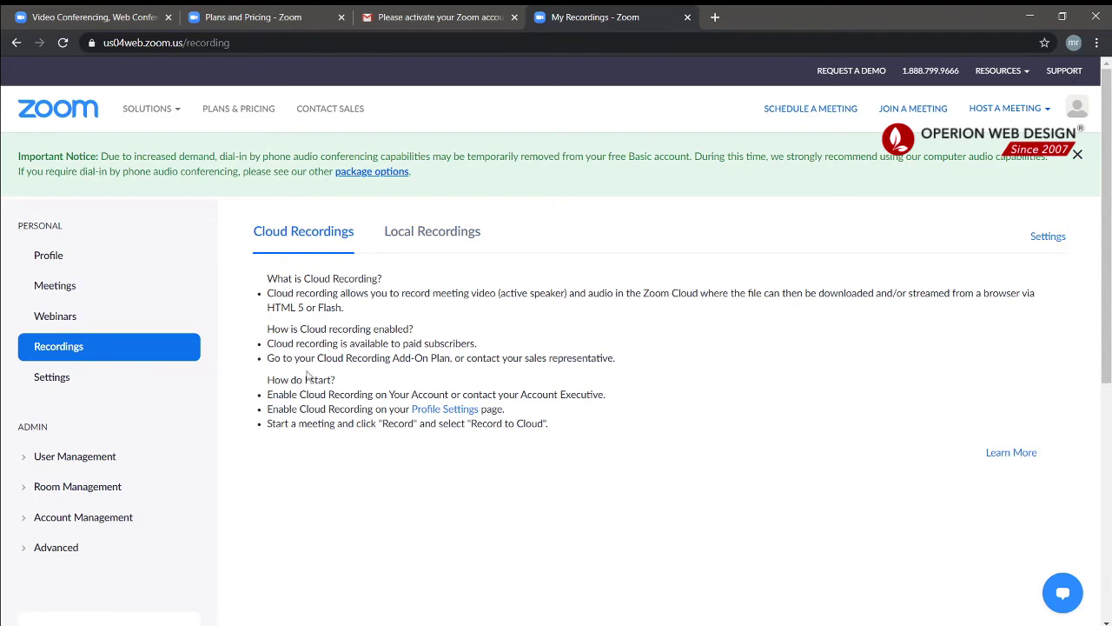
- Read the 'What is Cloud Recording' section on the Cloud Recordings tab
{"action": "left_click_drag", "start_coordinate": [263, 281], "coordinate": [376, 280]}
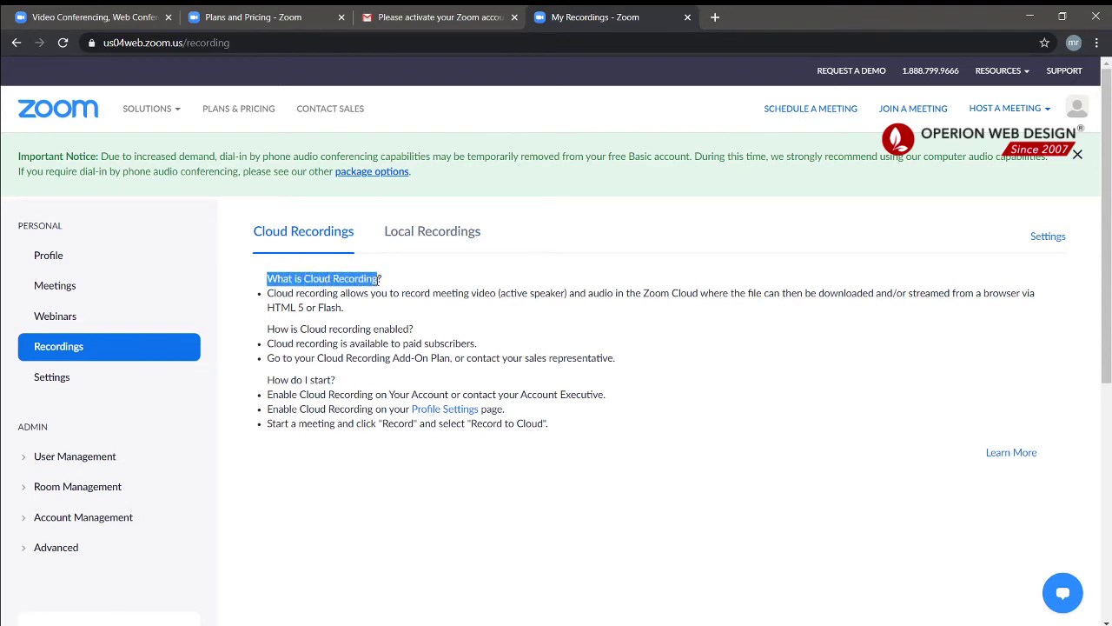
{"action": "left_click", "coordinate": [358, 273]}
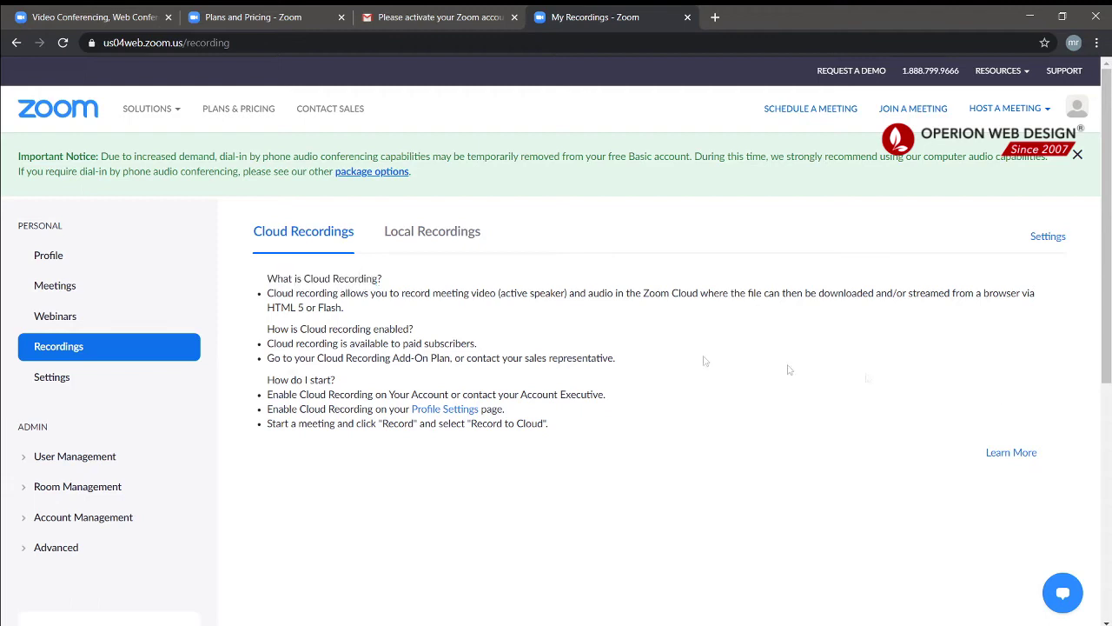
{"action": "left_click", "coordinate": [52, 378]}
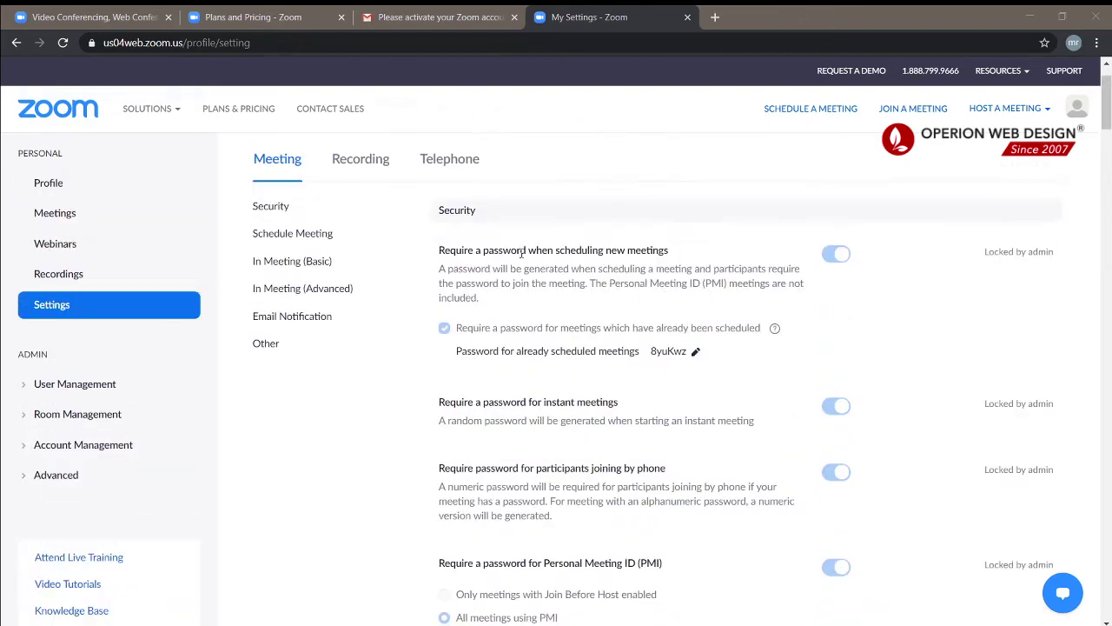
{"action": "scroll", "coordinate": [513, 278], "scroll_direction": "down", "scroll_amount": 3}
{"action": "scroll", "coordinate": [365, 246], "scroll_direction": "up", "scroll_amount": 3}
{"action": "scroll", "coordinate": [538, 261], "scroll_direction": "down", "scroll_amount": 4}
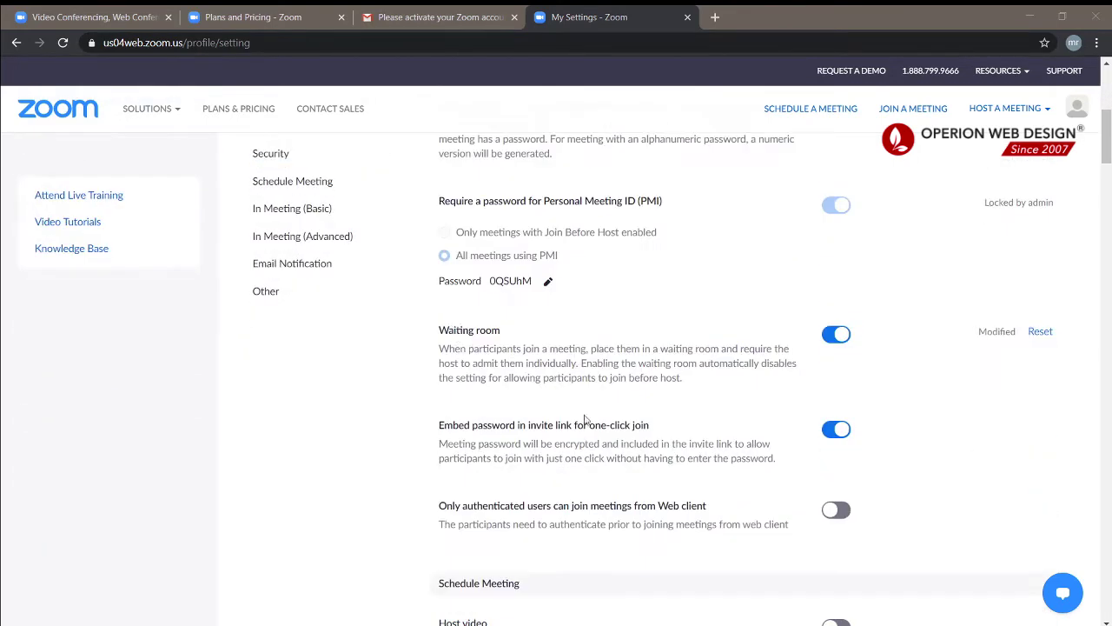
{"action": "left_click", "coordinate": [448, 335]}
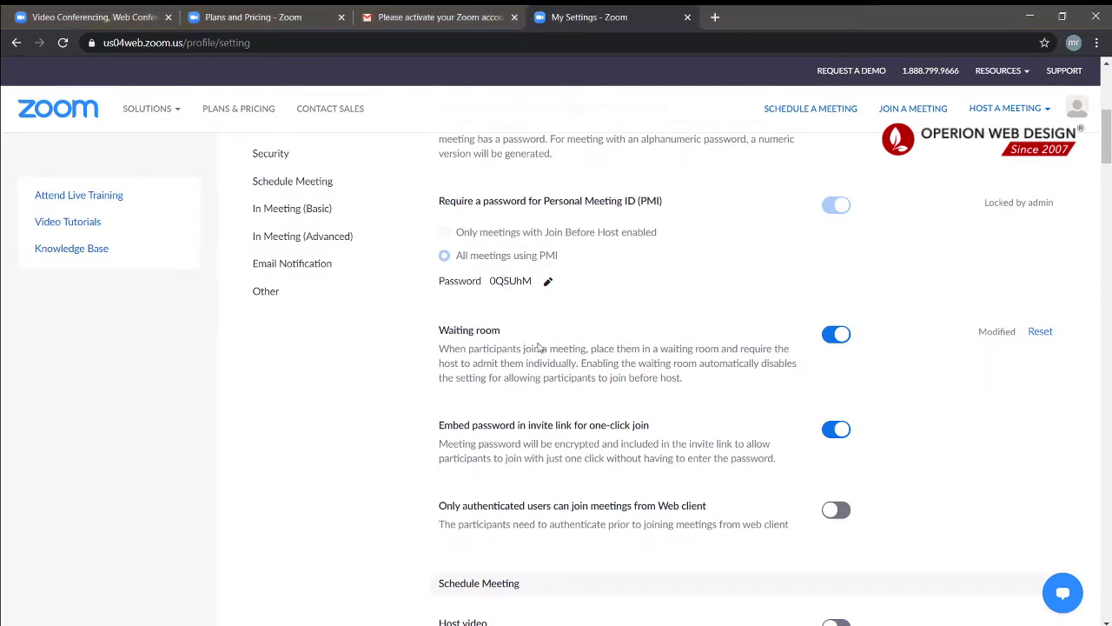
{"action": "left_click_drag", "start_coordinate": [451, 352], "coordinate": [683, 378]}
{"action": "left_click", "coordinate": [563, 385]}
{"action": "left_click_drag", "start_coordinate": [438, 352], "coordinate": [681, 379]}
{"action": "left_click", "coordinate": [658, 408]}
{"action": "scroll", "coordinate": [576, 427], "scroll_direction": "down", "scroll_amount": 1}
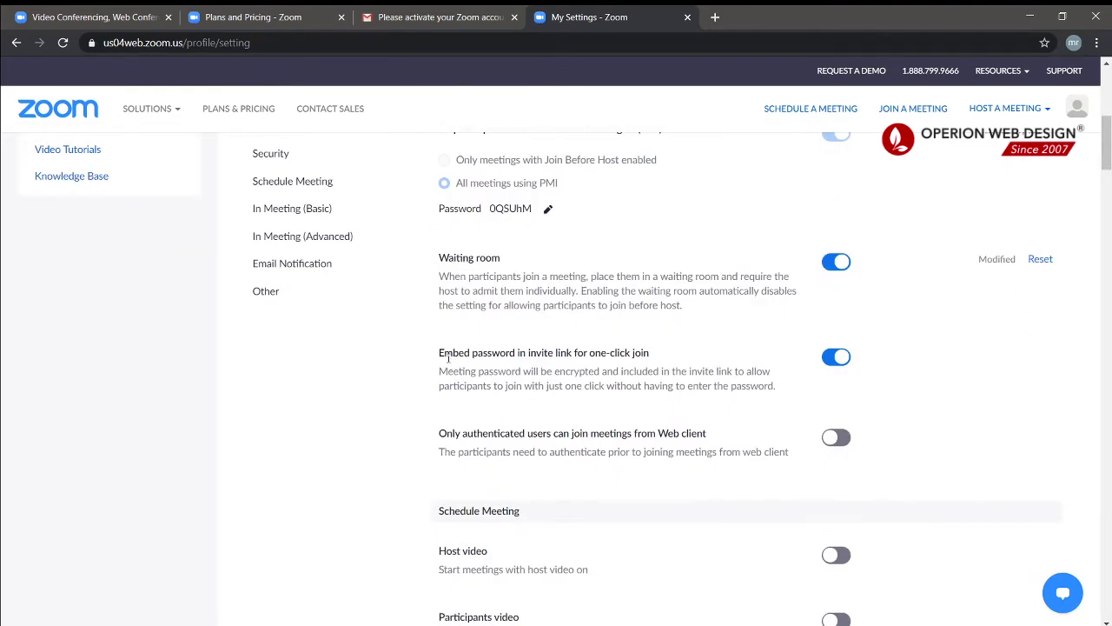
{"action": "scroll", "coordinate": [449, 365], "scroll_direction": "down", "scroll_amount": 2}
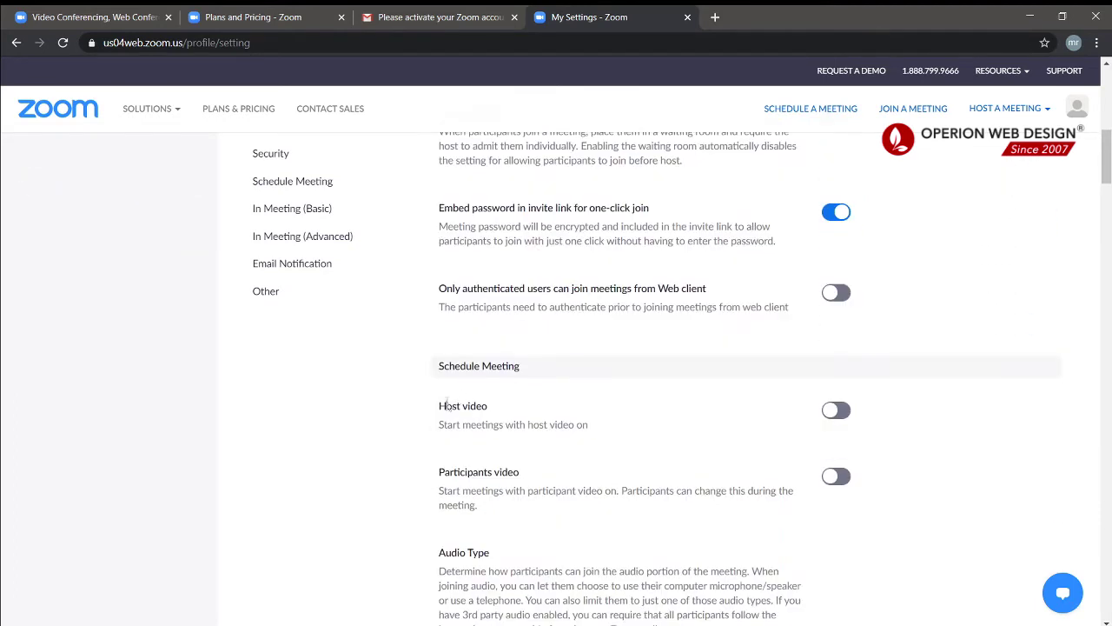
{"action": "scroll", "coordinate": [446, 402], "scroll_direction": "down", "scroll_amount": 2}
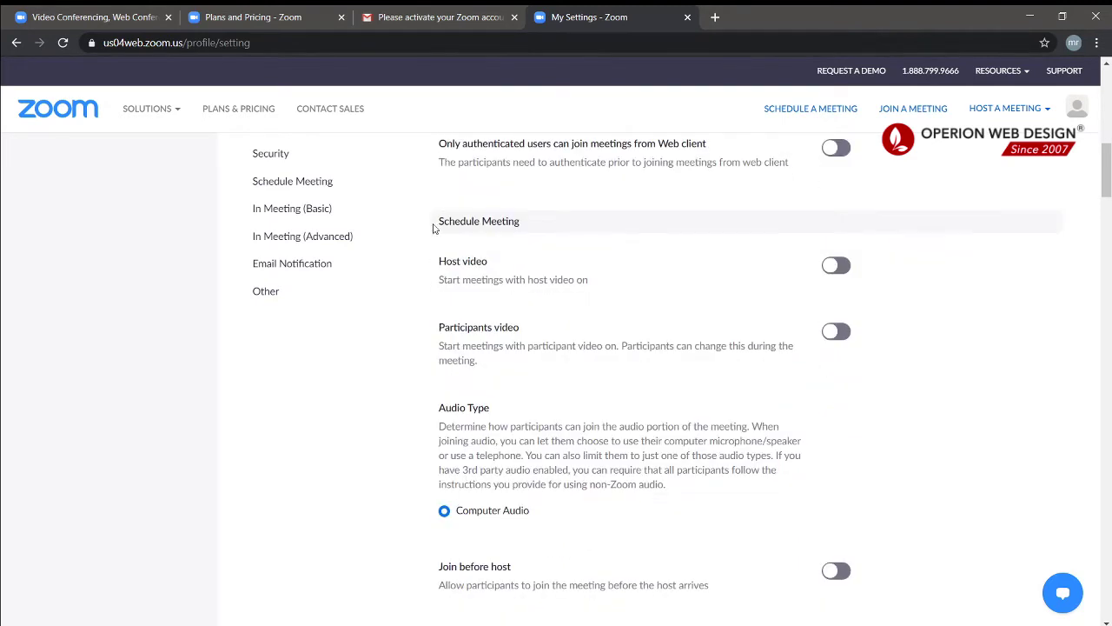
{"action": "left_click_drag", "start_coordinate": [435, 227], "coordinate": [526, 230]}
{"action": "left_click", "coordinate": [526, 230]}
{"action": "left_click", "coordinate": [834, 266]}
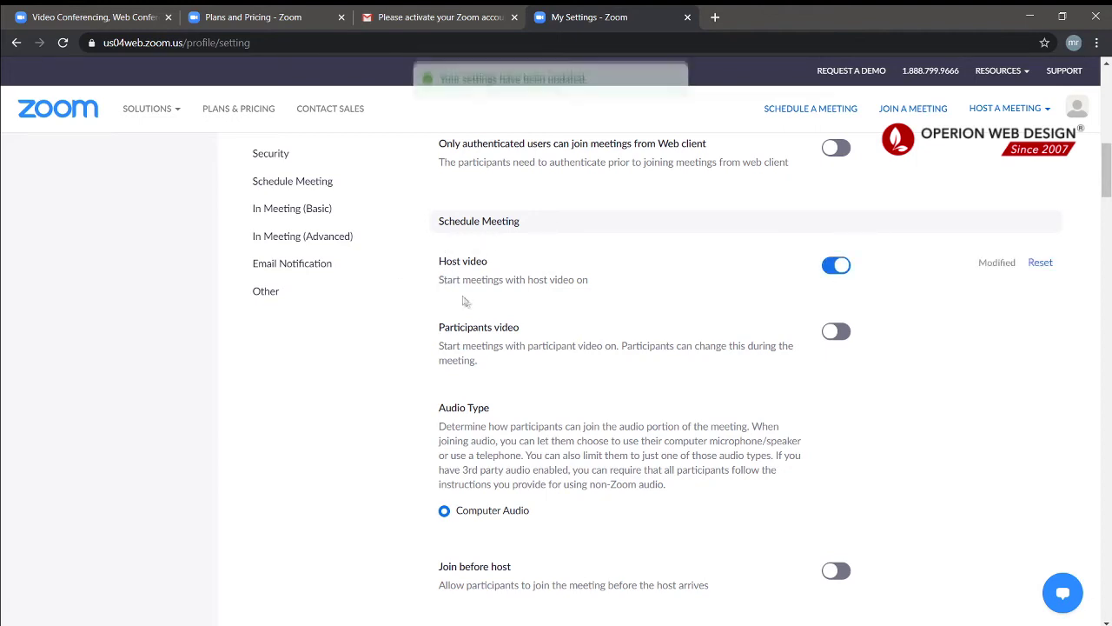
{"action": "left_click_drag", "start_coordinate": [443, 280], "coordinate": [596, 280]}
{"action": "left_click", "coordinate": [669, 271]}
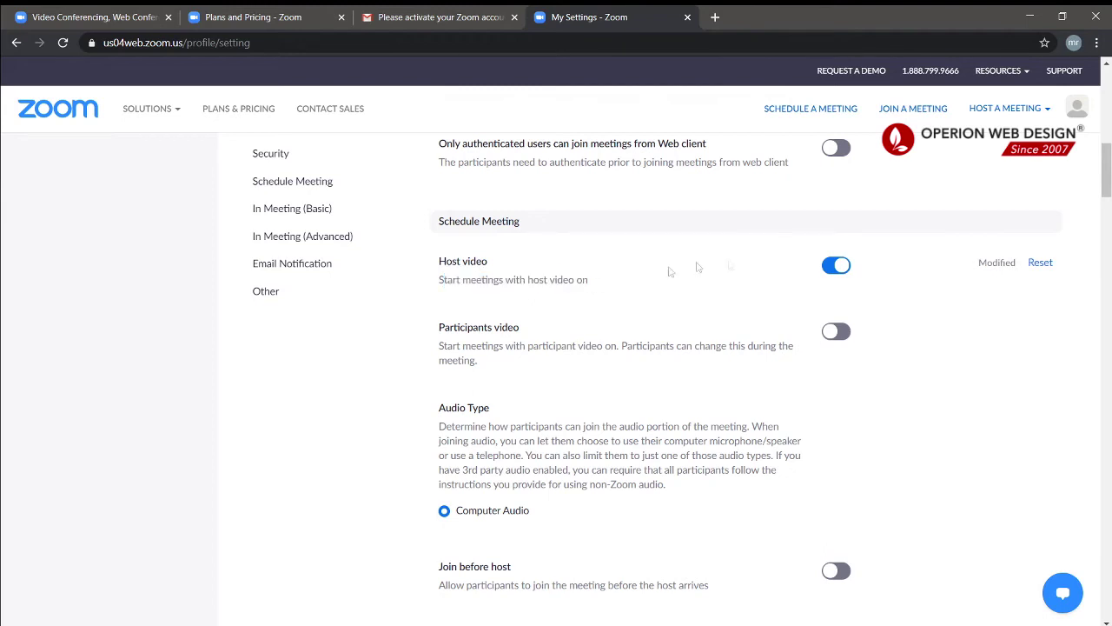
{"action": "left_click", "coordinate": [832, 273]}
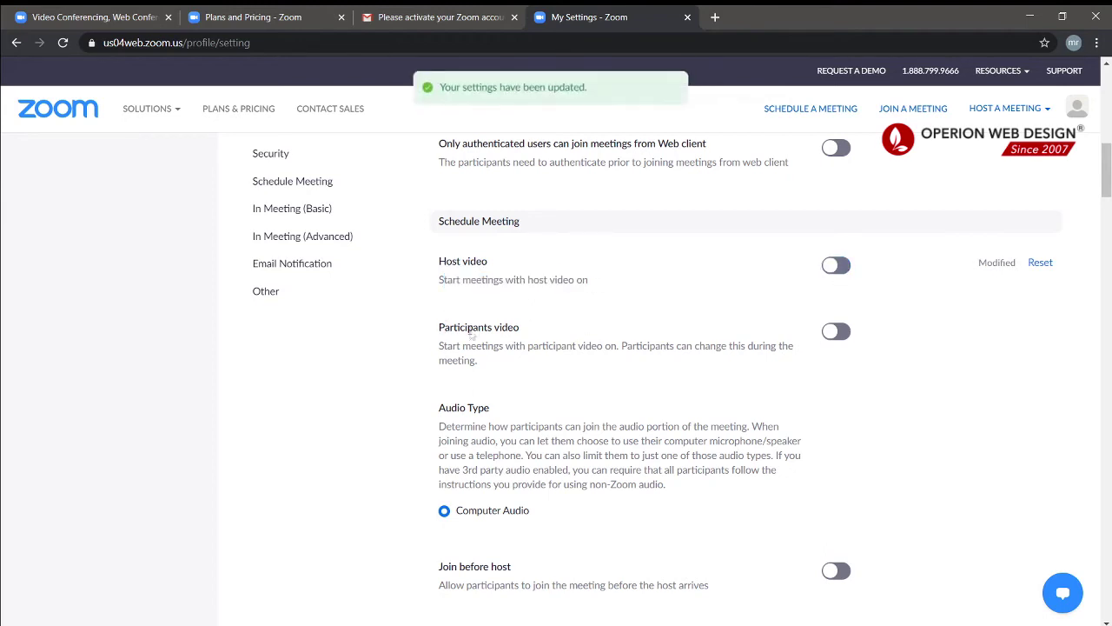
{"action": "left_click_drag", "start_coordinate": [432, 336], "coordinate": [482, 361]}
- Switch Join before host on, then back off
{"action": "left_click", "coordinate": [483, 365]}
{"action": "scroll", "coordinate": [528, 350], "scroll_direction": "down", "scroll_amount": 3}
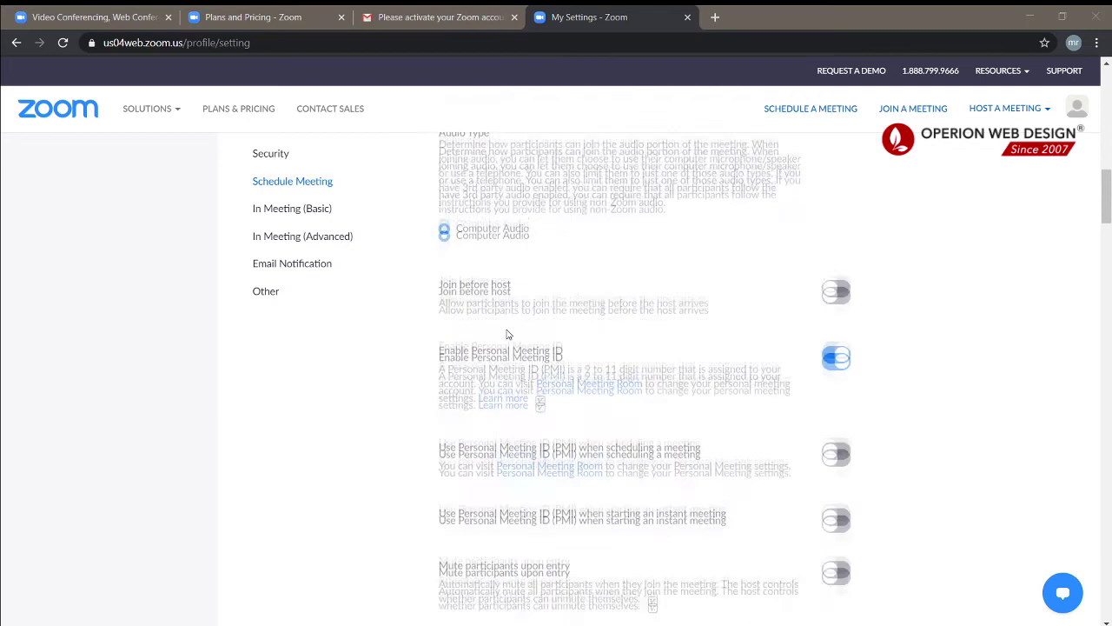
{"action": "left_click", "coordinate": [443, 290]}
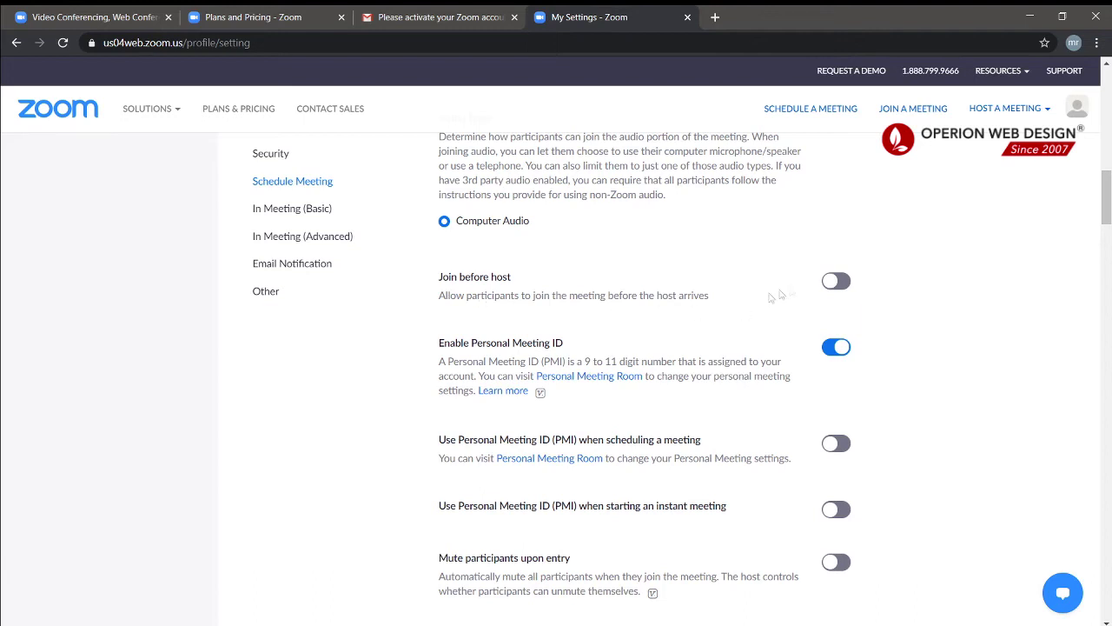
{"action": "left_click", "coordinate": [836, 282]}
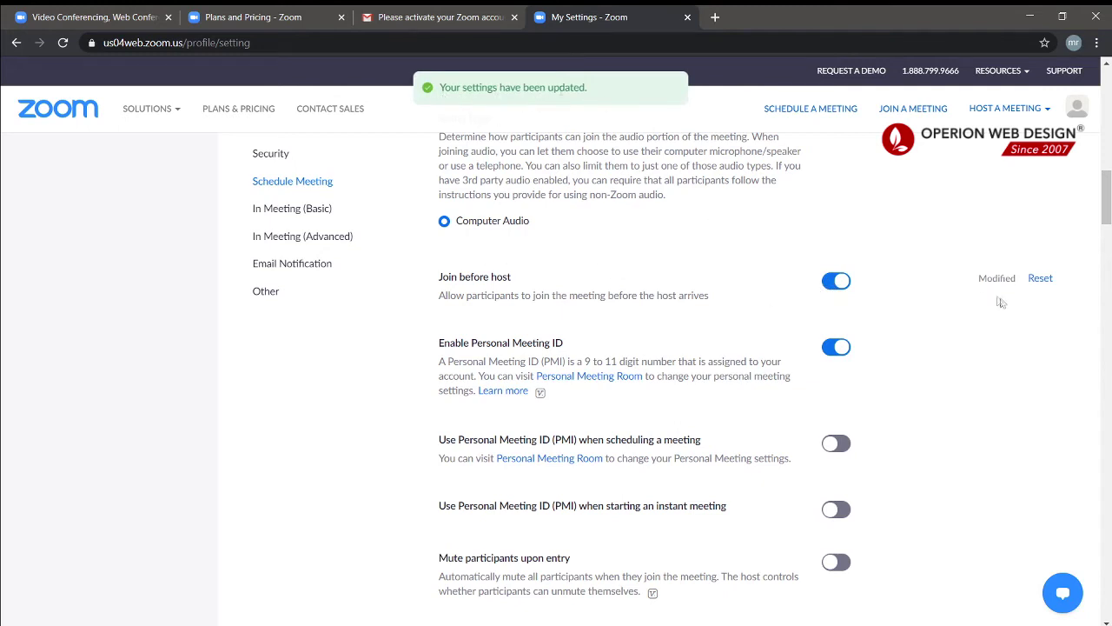
{"action": "left_click", "coordinate": [835, 284]}
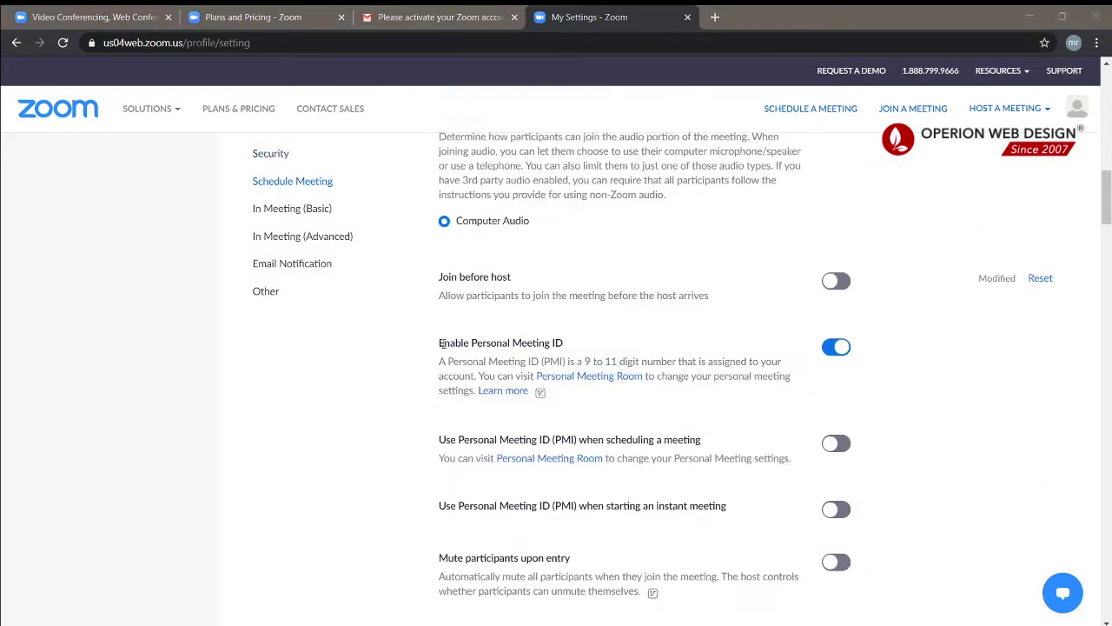
- Look over the Enable Personal Meeting ID and Use Personal Meeting ID settings
{"action": "left_click_drag", "start_coordinate": [441, 343], "coordinate": [563, 343]}
{"action": "left_click", "coordinate": [572, 349]}
{"action": "scroll", "coordinate": [523, 336], "scroll_direction": "down", "scroll_amount": 2}
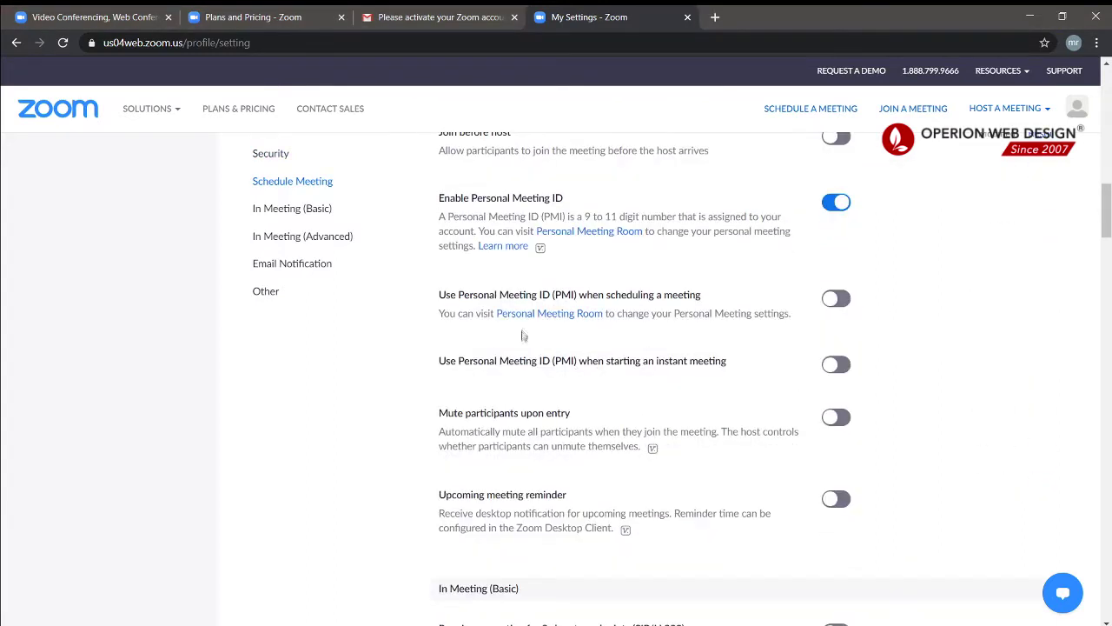
{"action": "left_click_drag", "start_coordinate": [444, 293], "coordinate": [688, 295]}
{"action": "left_click", "coordinate": [594, 304]}
{"action": "left_click", "coordinate": [688, 297]}
- Turn on Mute participants upon entry
{"action": "scroll", "coordinate": [497, 311], "scroll_direction": "down", "scroll_amount": 1}
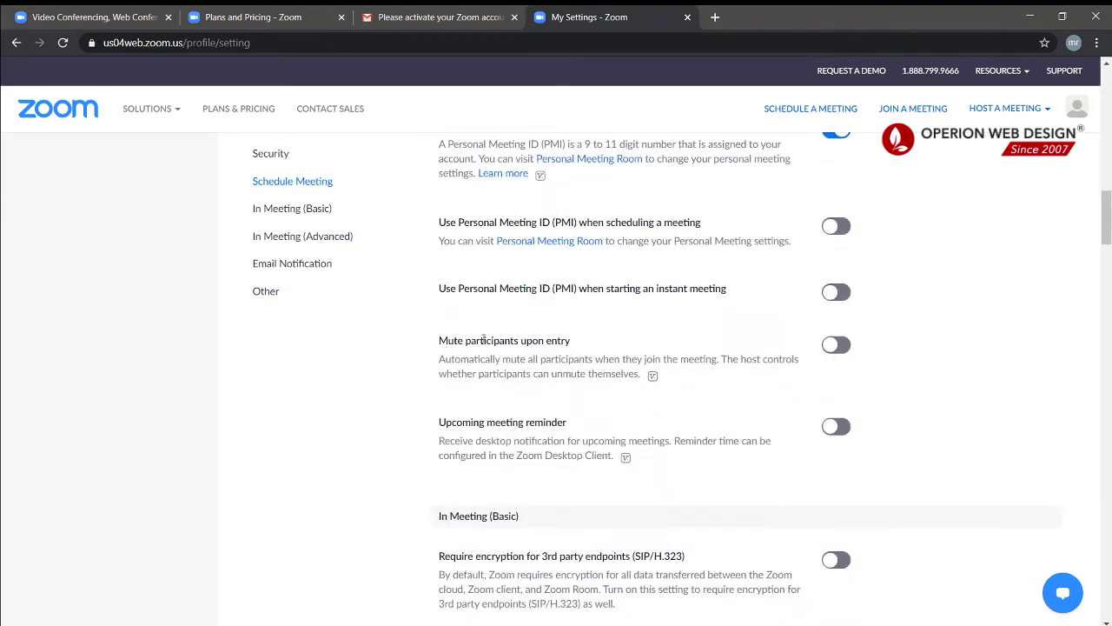
{"action": "scroll", "coordinate": [483, 339], "scroll_direction": "down", "scroll_amount": 1}
{"action": "left_click_drag", "start_coordinate": [427, 269], "coordinate": [579, 275]}
{"action": "left_click", "coordinate": [580, 285]}
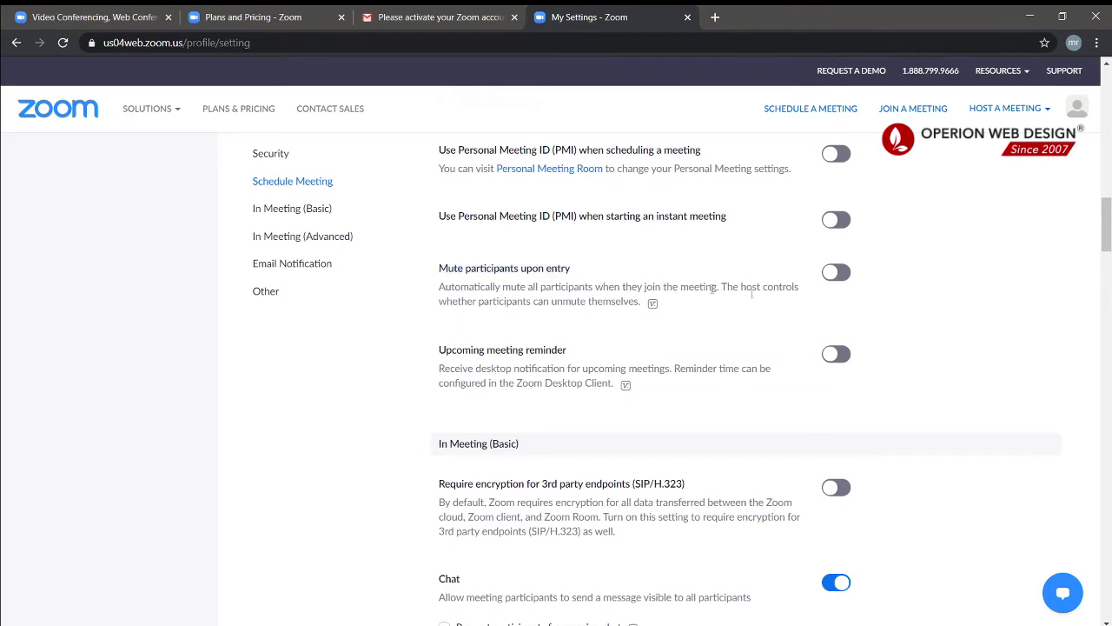
{"action": "left_click", "coordinate": [835, 272]}
{"action": "scroll", "coordinate": [563, 234], "scroll_direction": "down", "scroll_amount": 4}
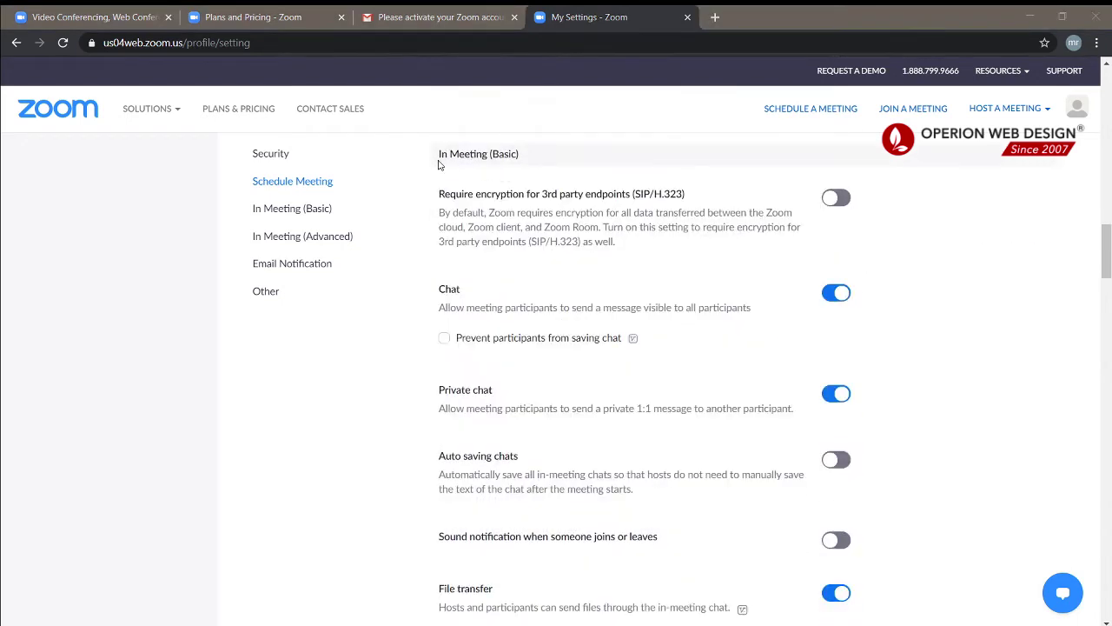
{"action": "left_click_drag", "start_coordinate": [439, 154], "coordinate": [492, 154]}
{"action": "left_click", "coordinate": [244, 202]}
{"action": "left_click", "coordinate": [290, 210]}
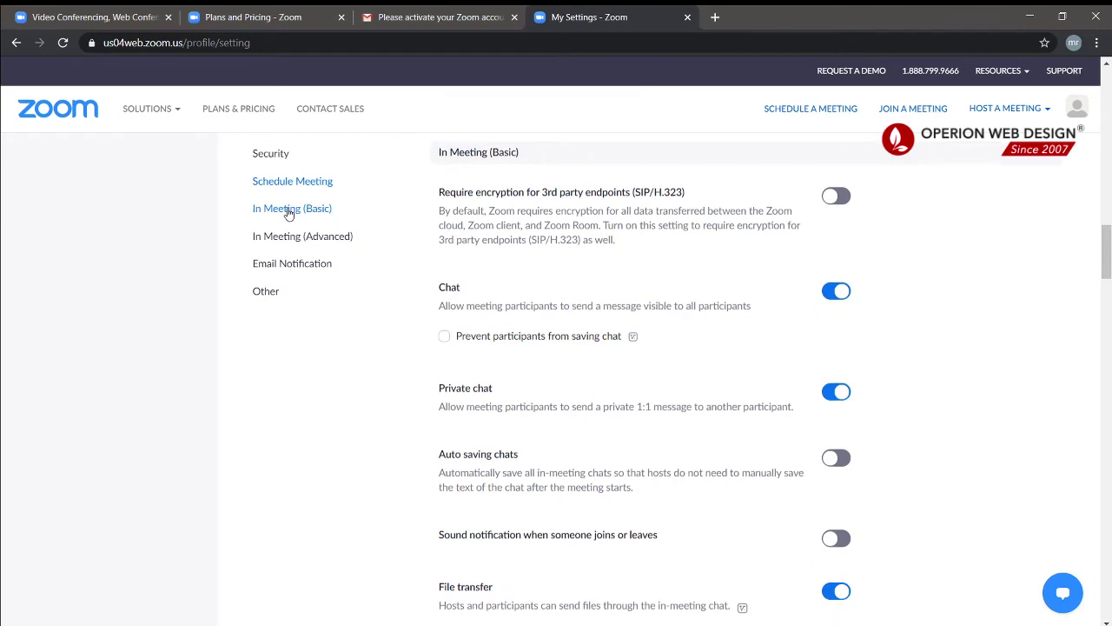
{"action": "left_click_drag", "start_coordinate": [450, 184], "coordinate": [634, 185]}
{"action": "left_click", "coordinate": [468, 187]}
{"action": "left_click", "coordinate": [640, 200]}
{"action": "scroll", "coordinate": [461, 297], "scroll_direction": "down", "scroll_amount": 1}
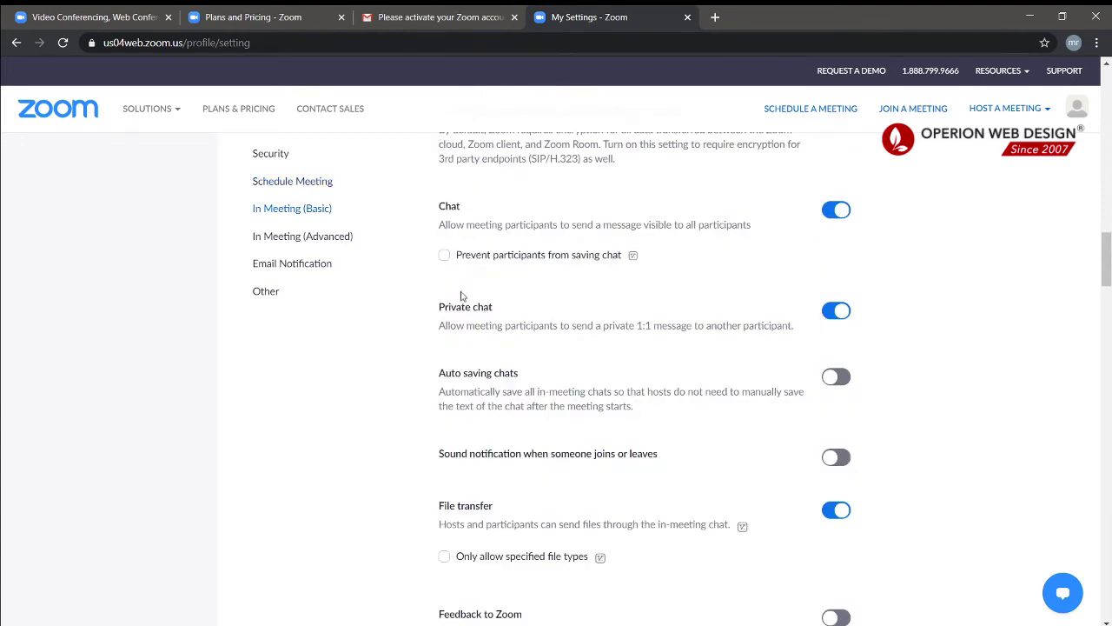
{"action": "left_click_drag", "start_coordinate": [439, 318], "coordinate": [780, 365]}
{"action": "left_click", "coordinate": [485, 327]}
{"action": "left_click", "coordinate": [484, 329]}
{"action": "scroll", "coordinate": [460, 352], "scroll_direction": "down", "scroll_amount": 1}
{"action": "scroll", "coordinate": [509, 339], "scroll_direction": "down", "scroll_amount": 7}
{"action": "left_click", "coordinate": [782, 365]}
{"action": "scroll", "coordinate": [511, 367], "scroll_direction": "down", "scroll_amount": 7}
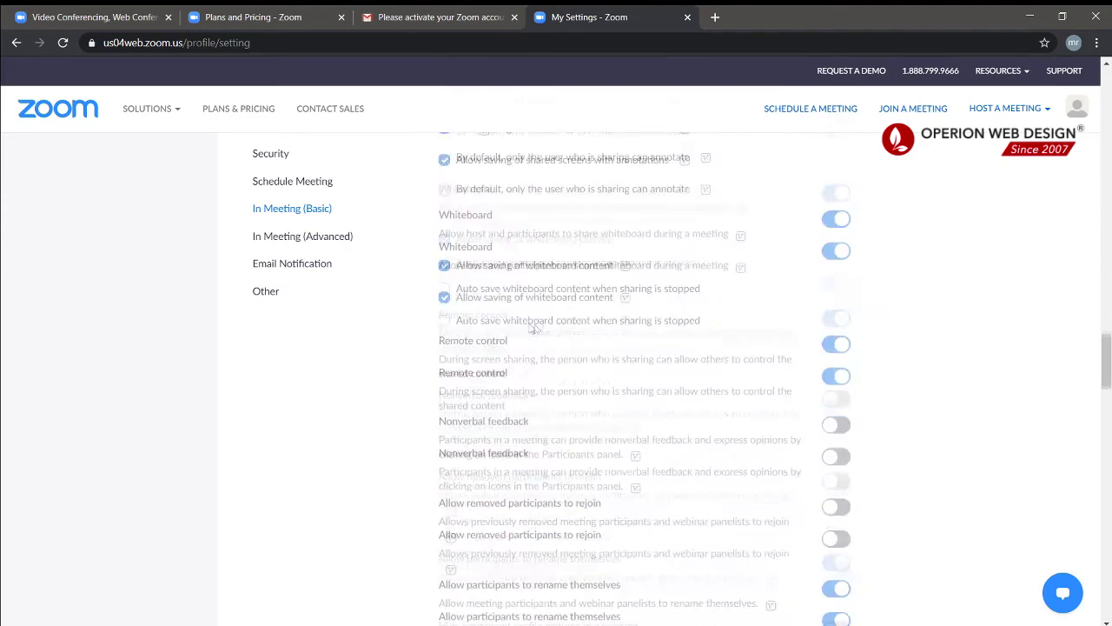
{"action": "scroll", "coordinate": [739, 291], "scroll_direction": "down", "scroll_amount": 3}
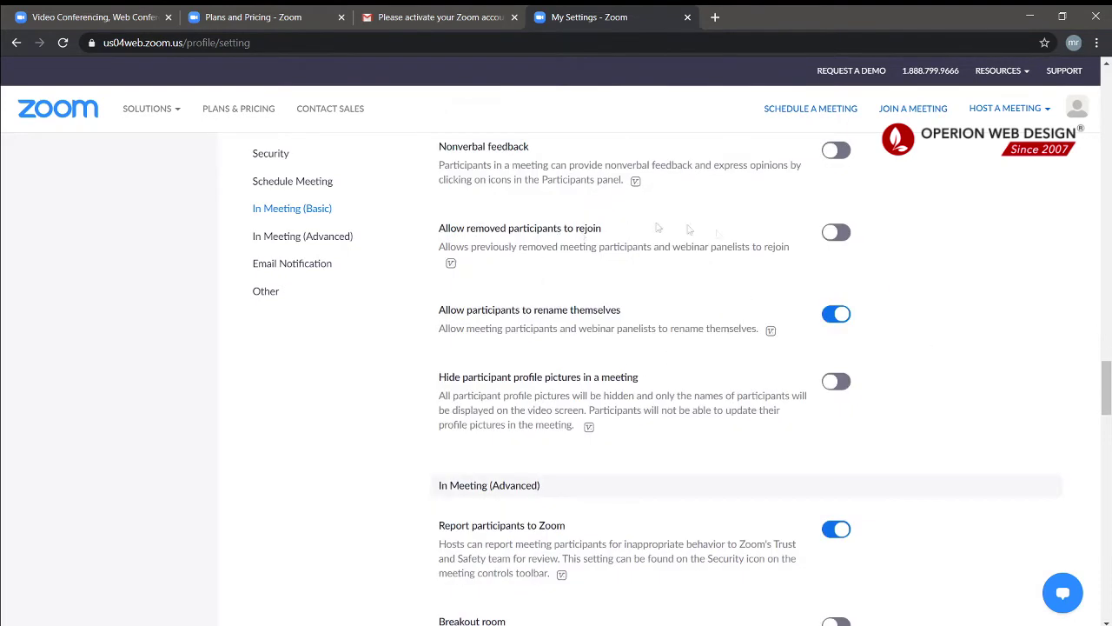
{"action": "scroll", "coordinate": [704, 313], "scroll_direction": "up", "scroll_amount": 4}
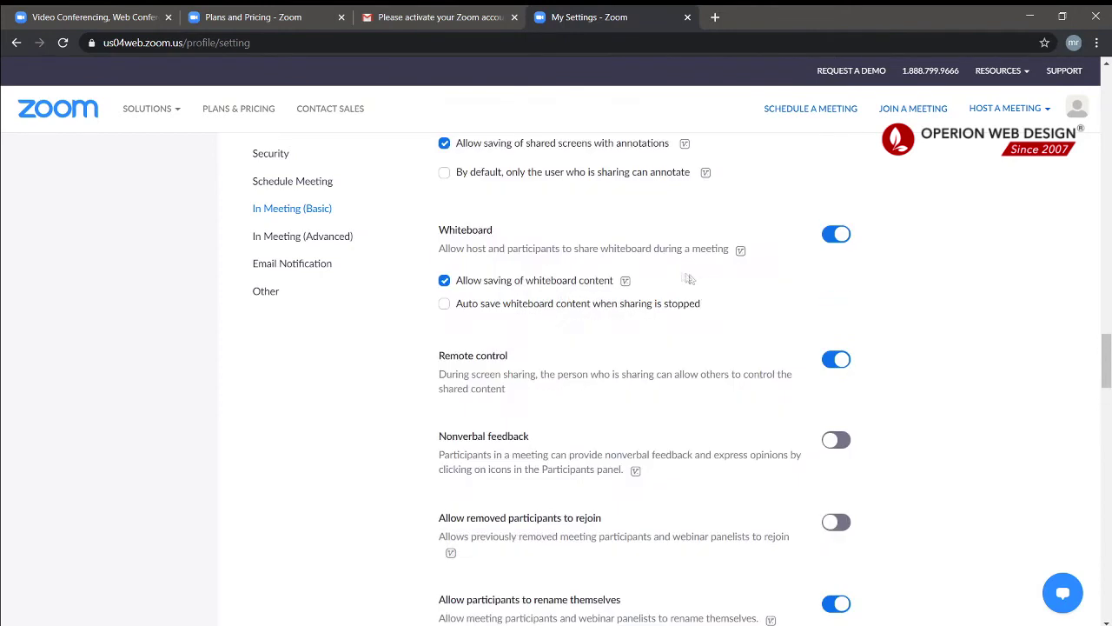
{"action": "scroll", "coordinate": [705, 313], "scroll_direction": "down", "scroll_amount": 2}
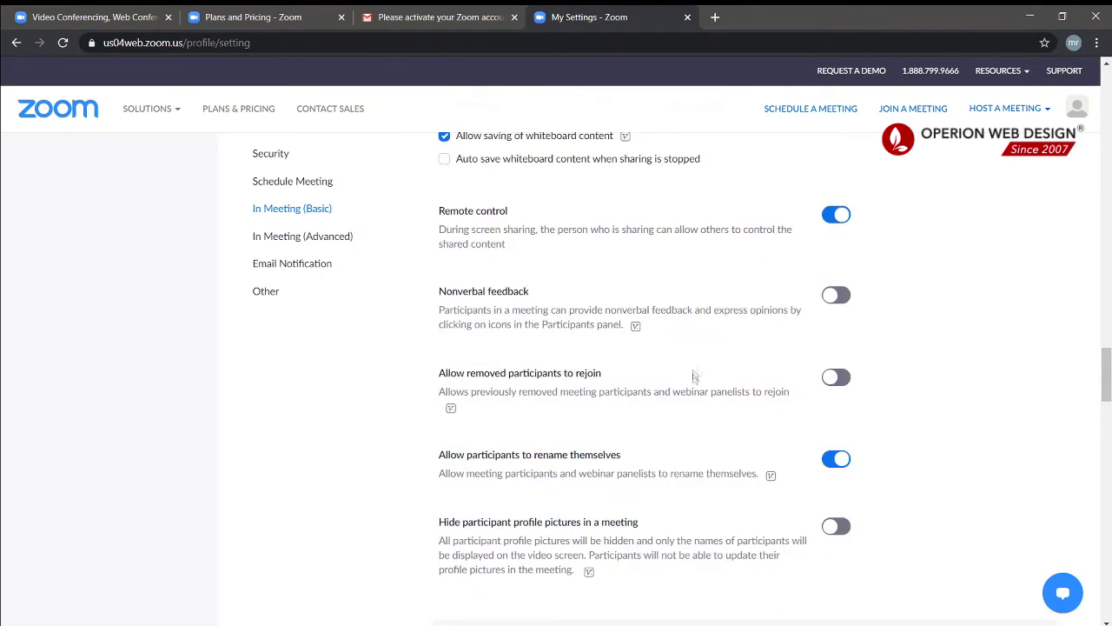
{"action": "scroll", "coordinate": [739, 376], "scroll_direction": "down", "scroll_amount": 4}
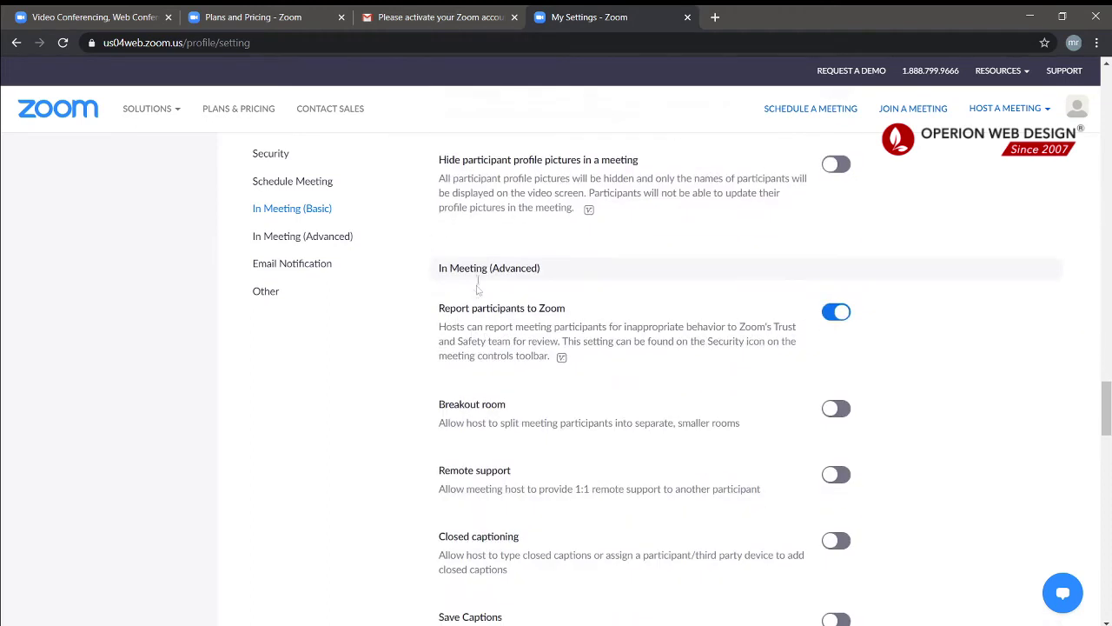
{"action": "scroll", "coordinate": [499, 281], "scroll_direction": "down", "scroll_amount": 1}
{"action": "left_click_drag", "start_coordinate": [420, 214], "coordinate": [569, 236]}
{"action": "scroll", "coordinate": [599, 312], "scroll_direction": "down", "scroll_amount": 3}
{"action": "scroll", "coordinate": [550, 382], "scroll_direction": "down", "scroll_amount": 1}
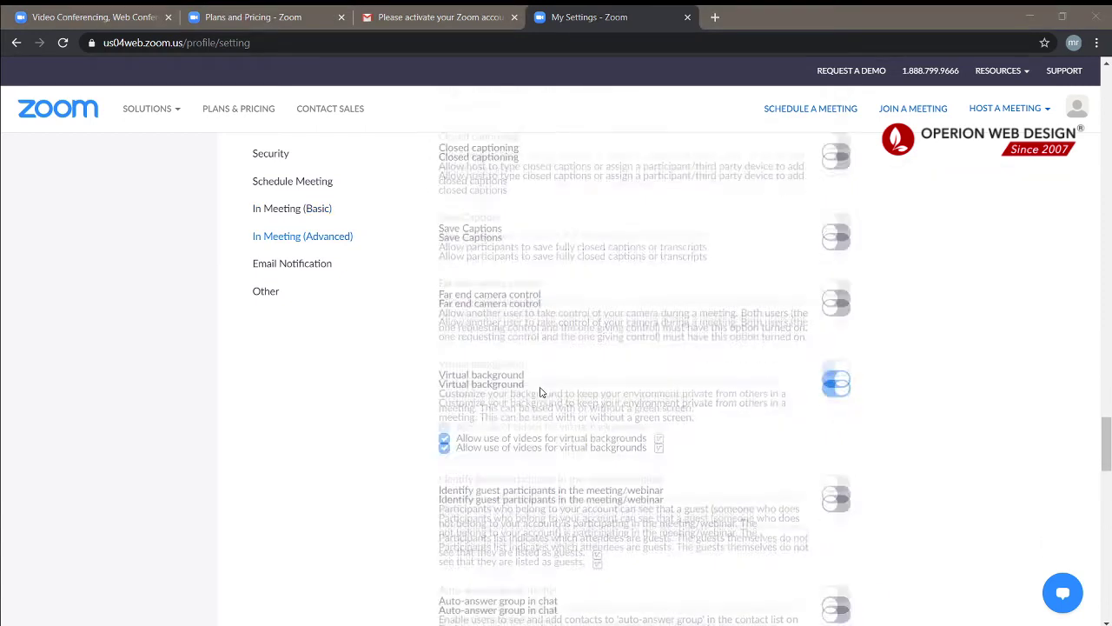
{"action": "left_click_drag", "start_coordinate": [440, 328], "coordinate": [540, 333]}
{"action": "left_click", "coordinate": [476, 360]}
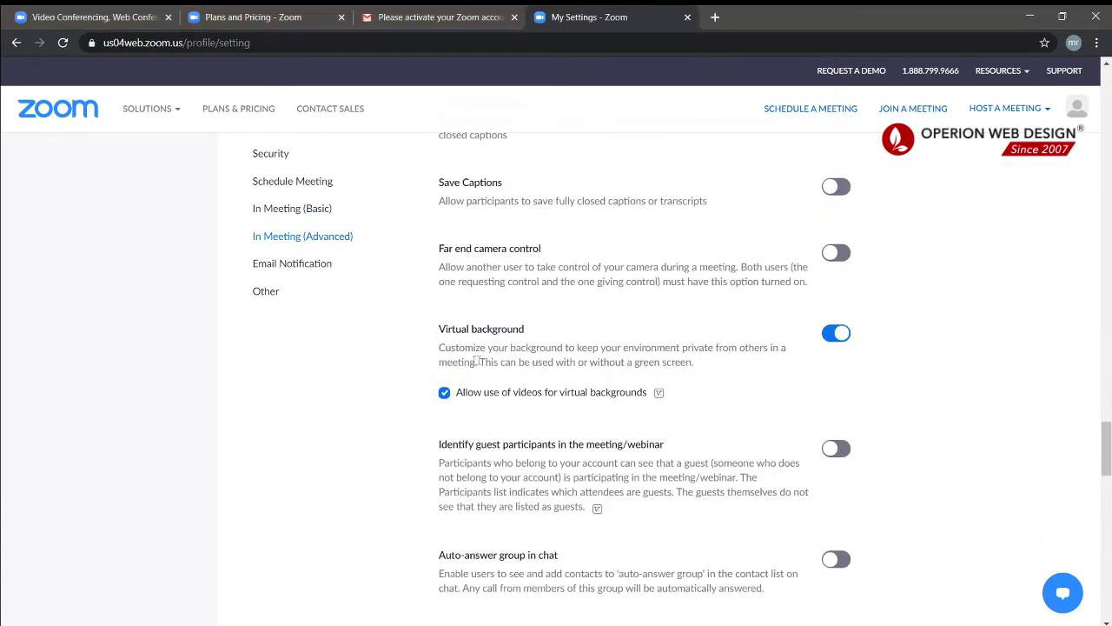
{"action": "left_click_drag", "start_coordinate": [445, 348], "coordinate": [569, 349]}
{"action": "left_click", "coordinate": [615, 351]}
{"action": "left_click_drag", "start_coordinate": [565, 347], "coordinate": [474, 363]}
{"action": "left_click", "coordinate": [593, 364]}
{"action": "scroll", "coordinate": [519, 340], "scroll_direction": "down", "scroll_amount": 1}
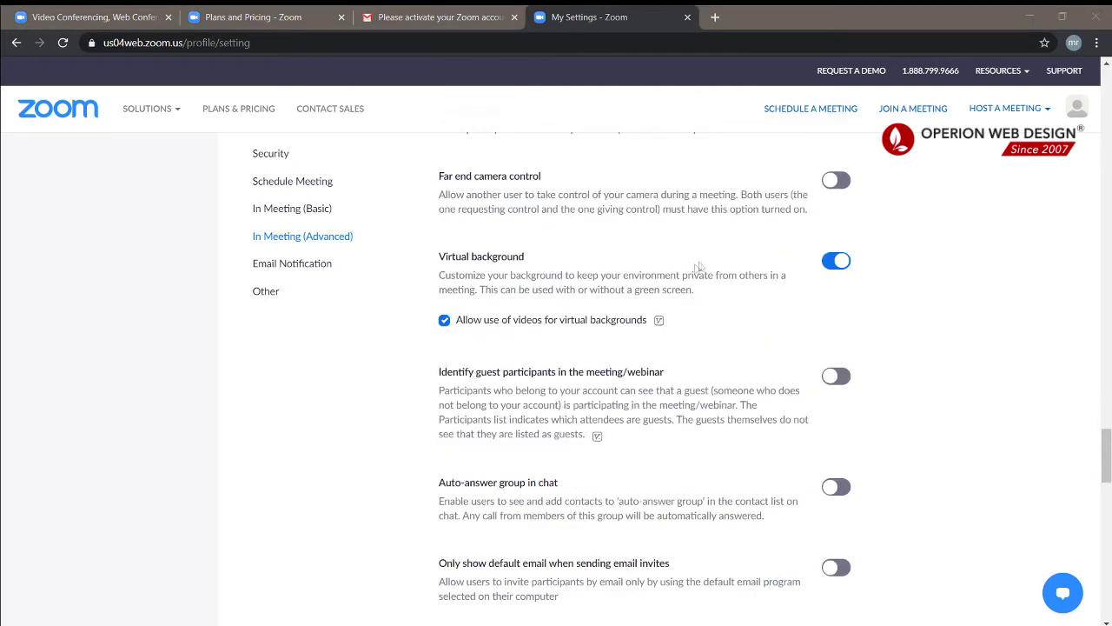
{"action": "left_click", "coordinate": [837, 261]}
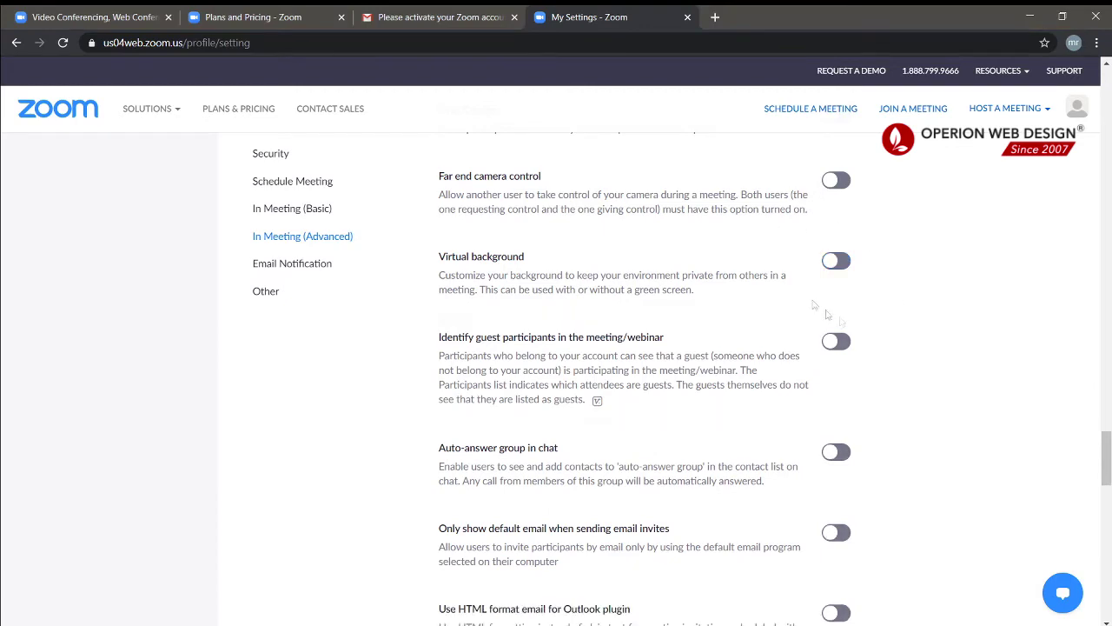
{"action": "left_click", "coordinate": [838, 262]}
{"action": "scroll", "coordinate": [526, 335], "scroll_direction": "down", "scroll_amount": 3}
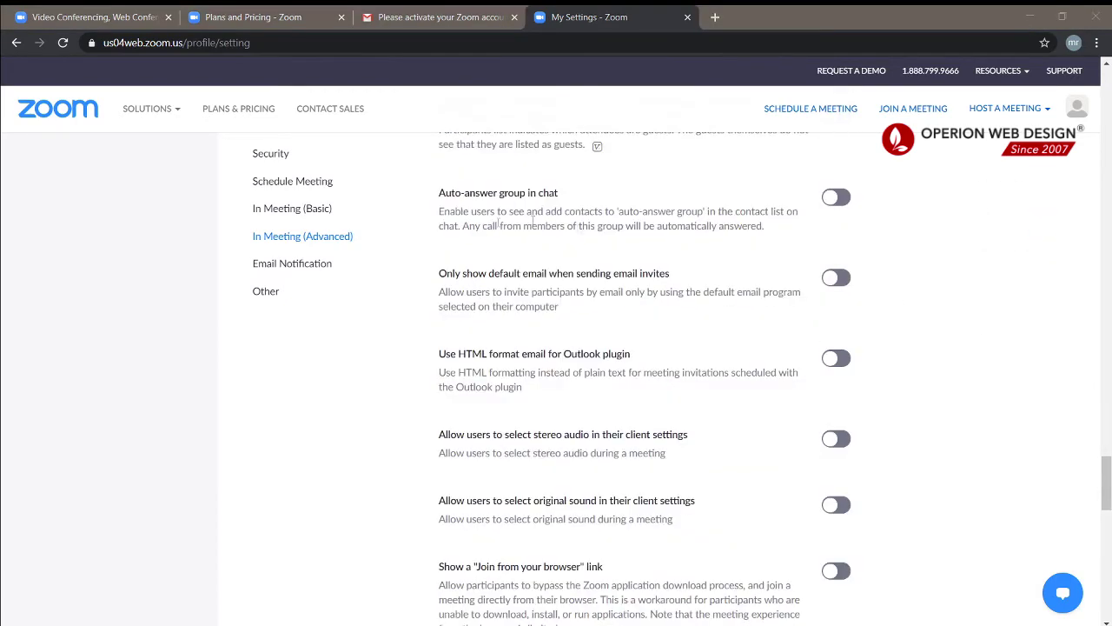
{"action": "scroll", "coordinate": [533, 220], "scroll_direction": "down", "scroll_amount": 9}
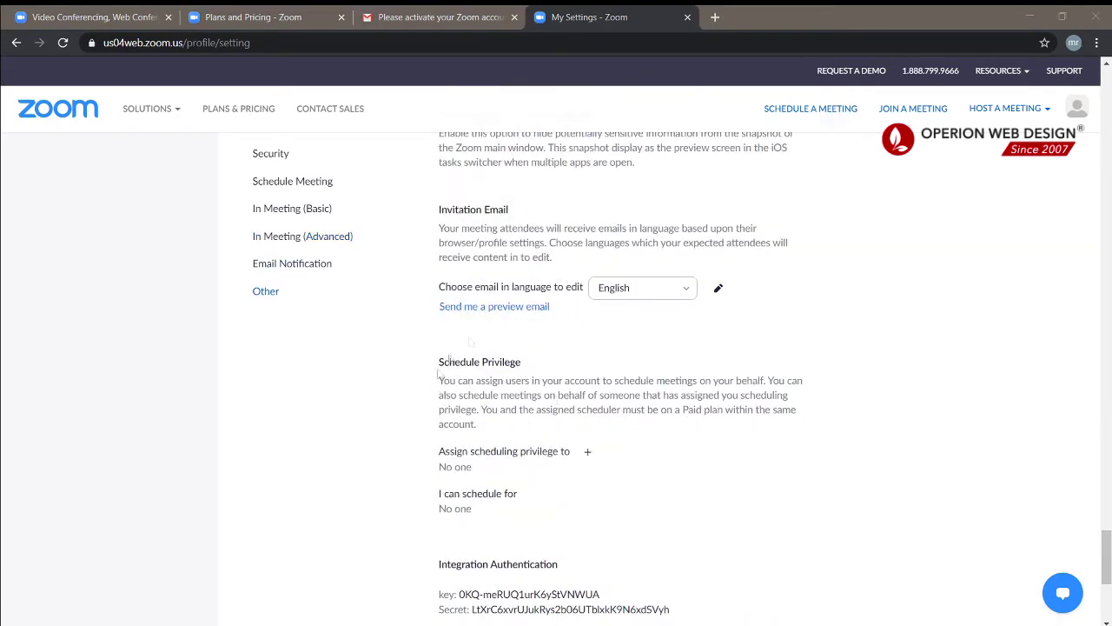
{"action": "scroll", "coordinate": [581, 445], "scroll_direction": "down", "scroll_amount": 2}
{"action": "scroll", "coordinate": [556, 449], "scroll_direction": "up", "scroll_amount": 8}
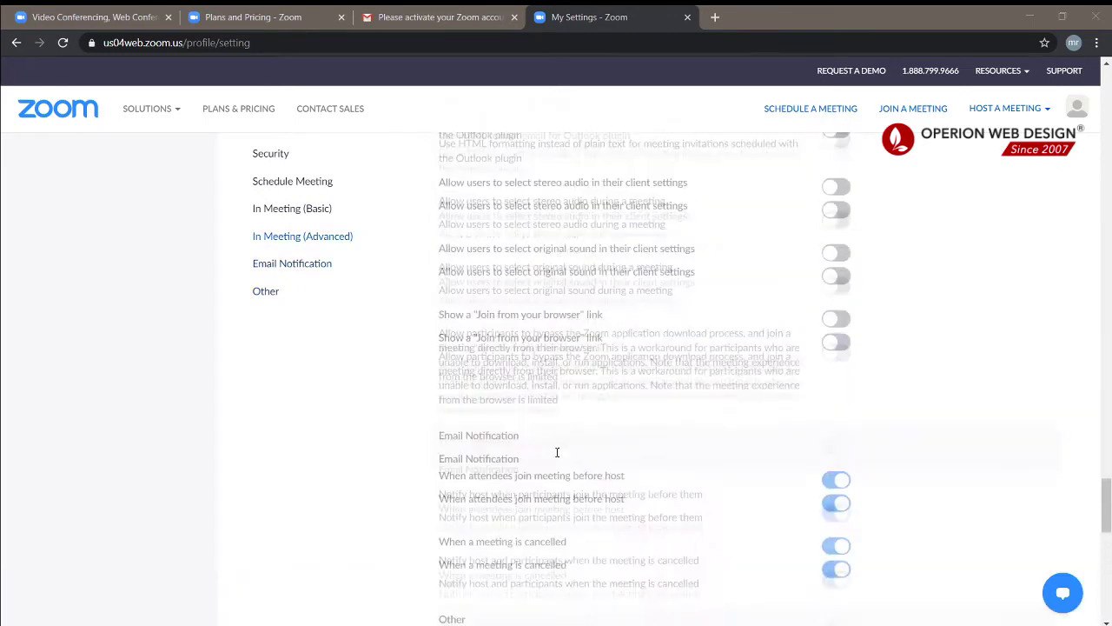
{"action": "scroll", "coordinate": [557, 452], "scroll_direction": "up", "scroll_amount": 4}
{"action": "scroll", "coordinate": [486, 435], "scroll_direction": "down", "scroll_amount": 12}
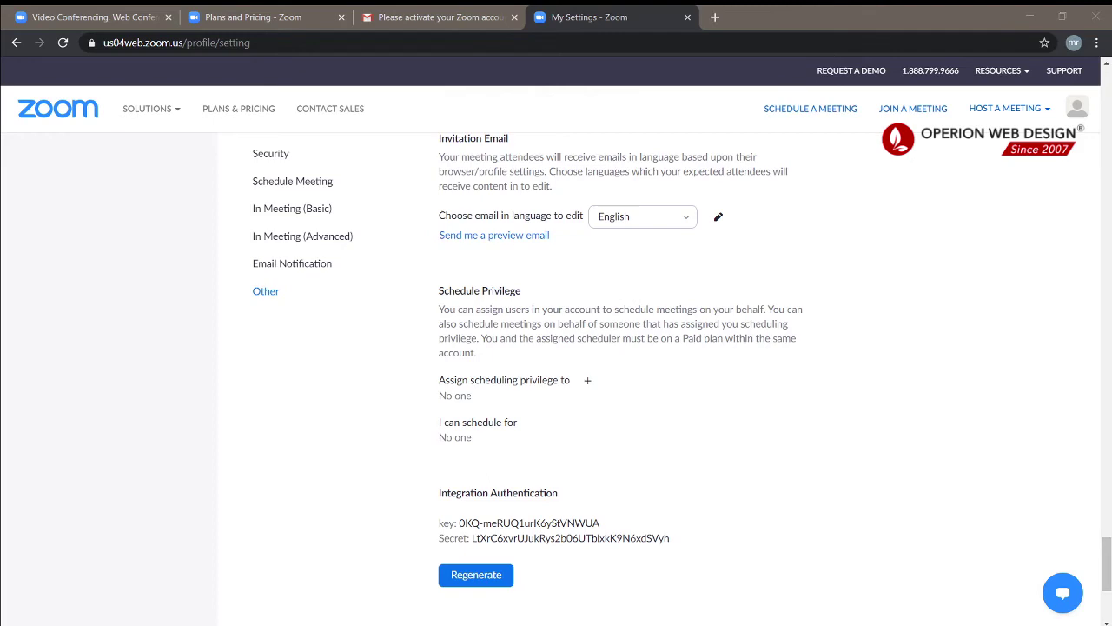
{"action": "scroll", "coordinate": [236, 273], "scroll_direction": "up", "scroll_amount": 15}
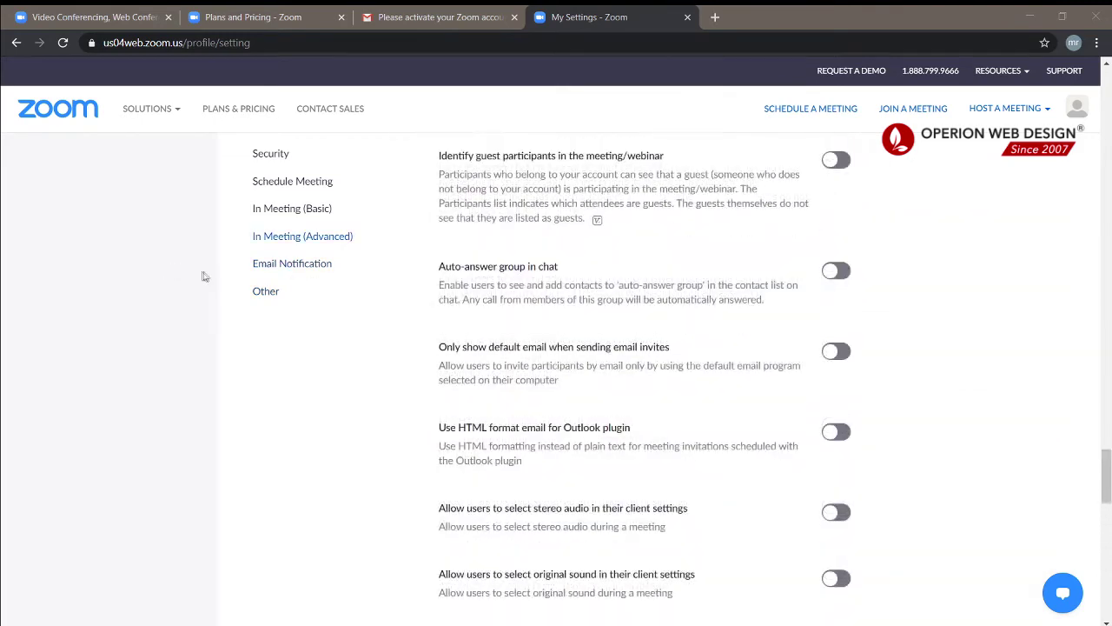
{"action": "scroll", "coordinate": [206, 278], "scroll_direction": "up", "scroll_amount": 15}
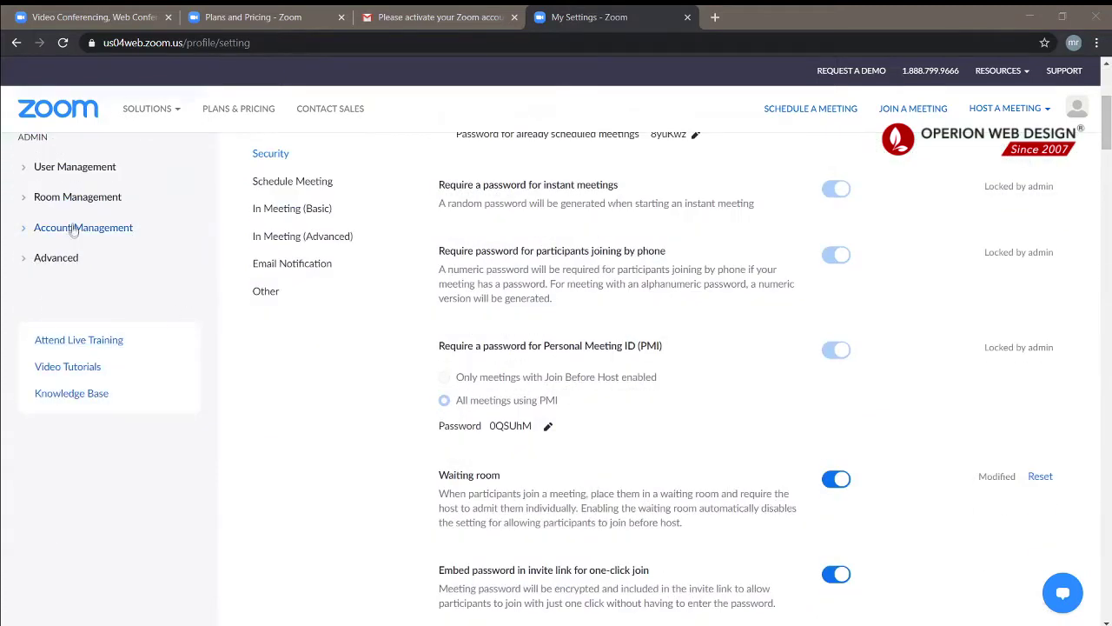
- Expand Account Management, go to Profile, and open the footer's Download Center in a new tab
{"action": "scroll", "coordinate": [69, 387], "scroll_direction": "up", "scroll_amount": 3}
{"action": "left_click", "coordinate": [69, 383]}
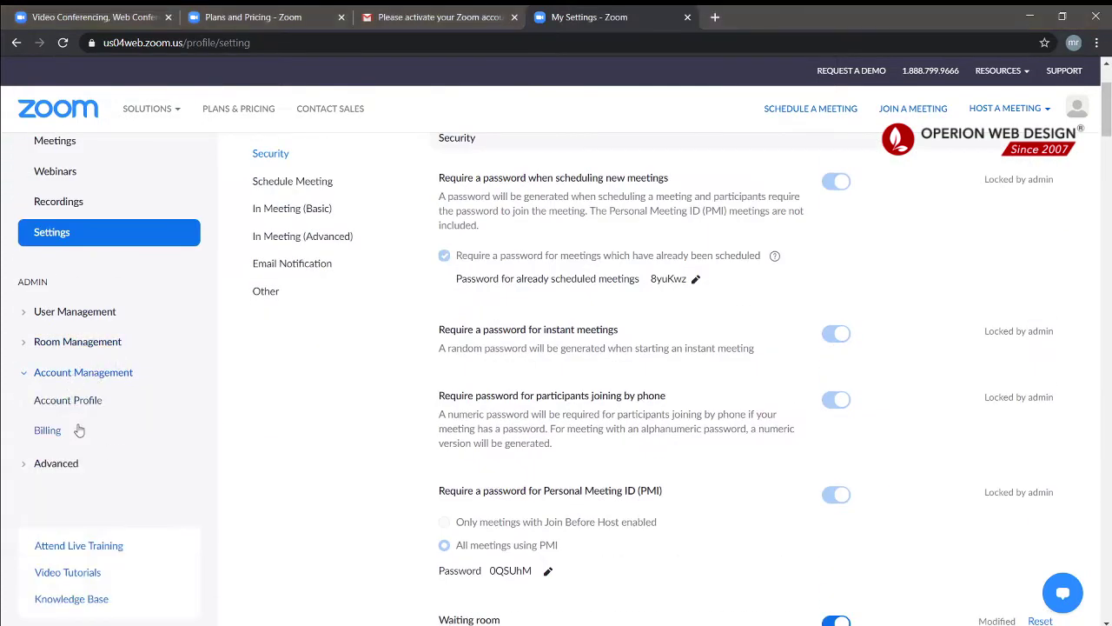
{"action": "left_click", "coordinate": [47, 431]}
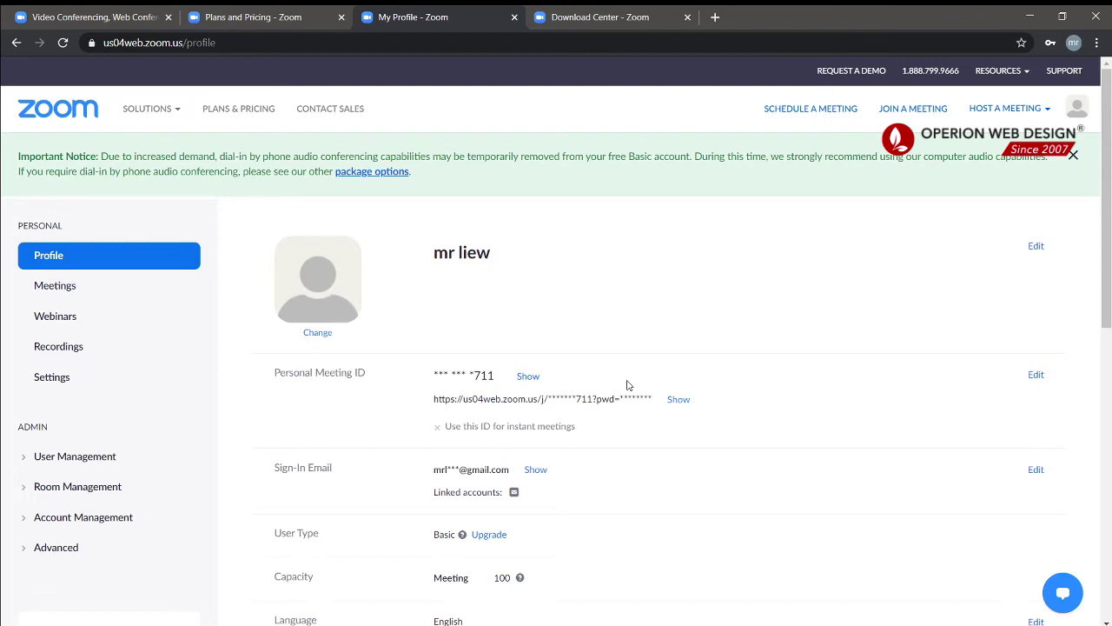
{"action": "scroll", "coordinate": [628, 385], "scroll_direction": "down", "scroll_amount": 15}
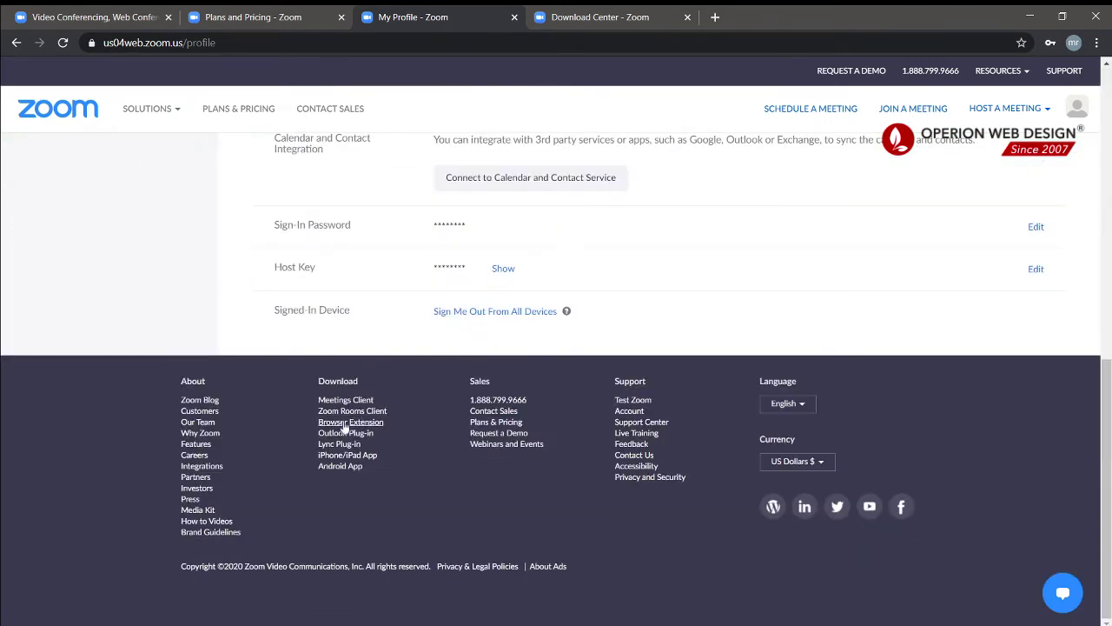
{"action": "middle_click", "coordinate": [337, 385]}
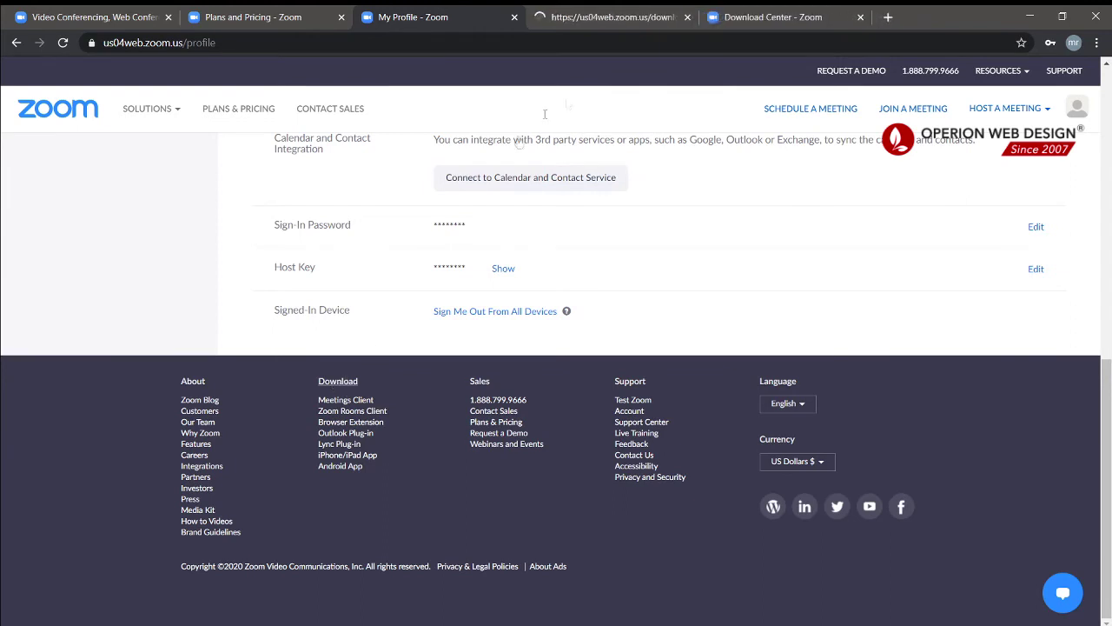
- Close the duplicate tab and browse the Download Center's Zoom Client section
{"action": "middle_click", "coordinate": [747, 25]}
{"action": "left_click", "coordinate": [589, 27]}
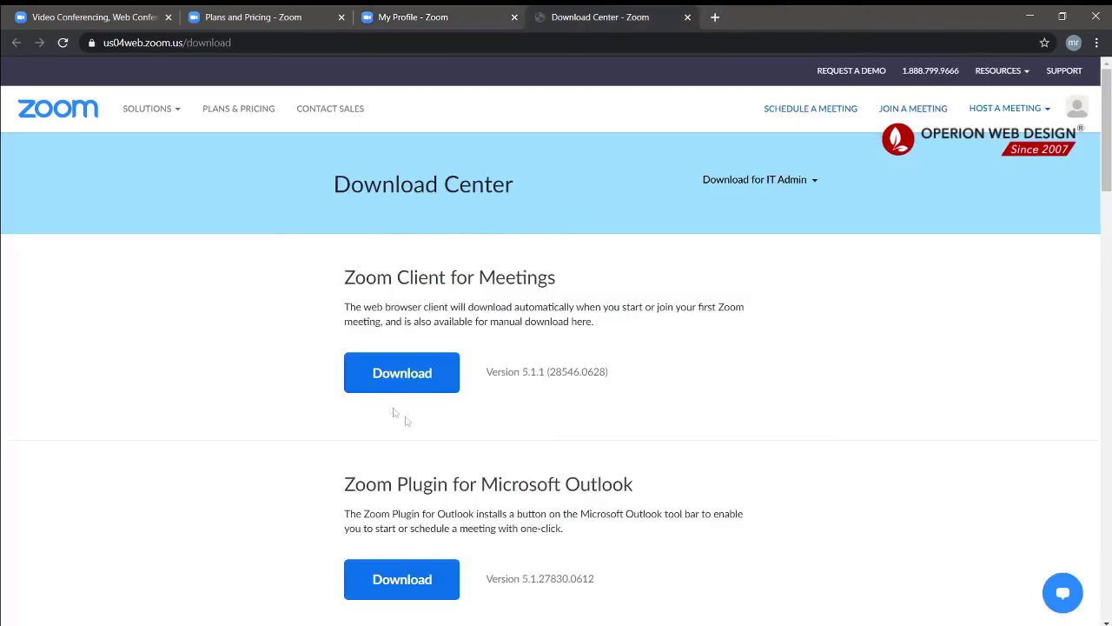
{"action": "scroll", "coordinate": [402, 372], "scroll_direction": "down", "scroll_amount": 1}
{"action": "left_click_drag", "start_coordinate": [354, 287], "coordinate": [451, 287]}
{"action": "left_click", "coordinate": [451, 287]}
{"action": "scroll", "coordinate": [538, 397], "scroll_direction": "down", "scroll_amount": 6}
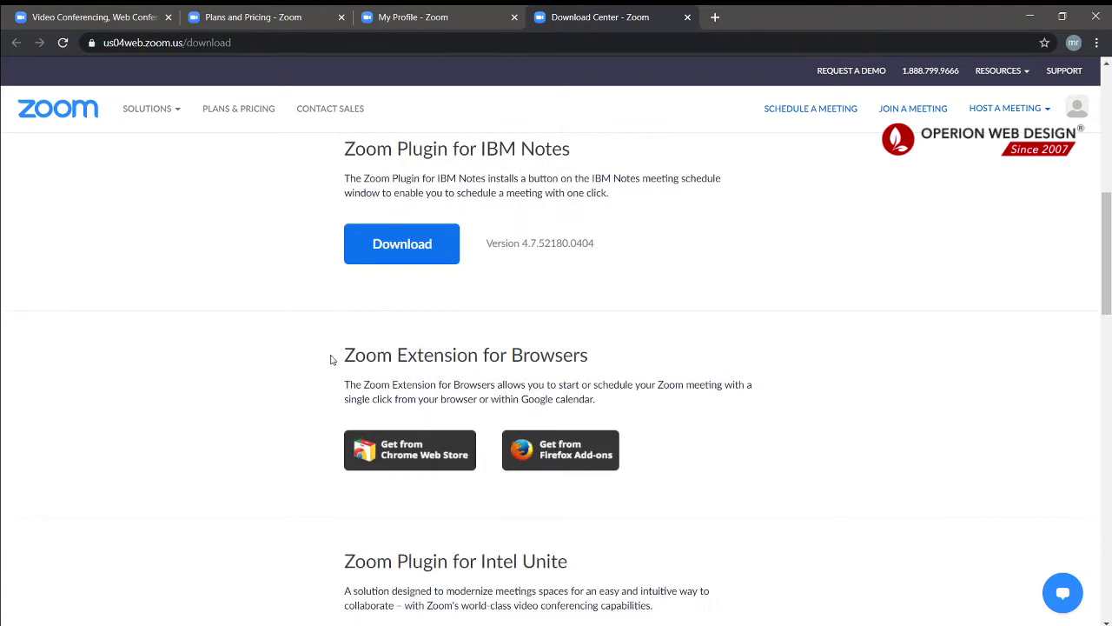
{"action": "left_click_drag", "start_coordinate": [330, 359], "coordinate": [393, 359]}
{"action": "scroll", "coordinate": [466, 432], "scroll_direction": "down", "scroll_amount": 5}
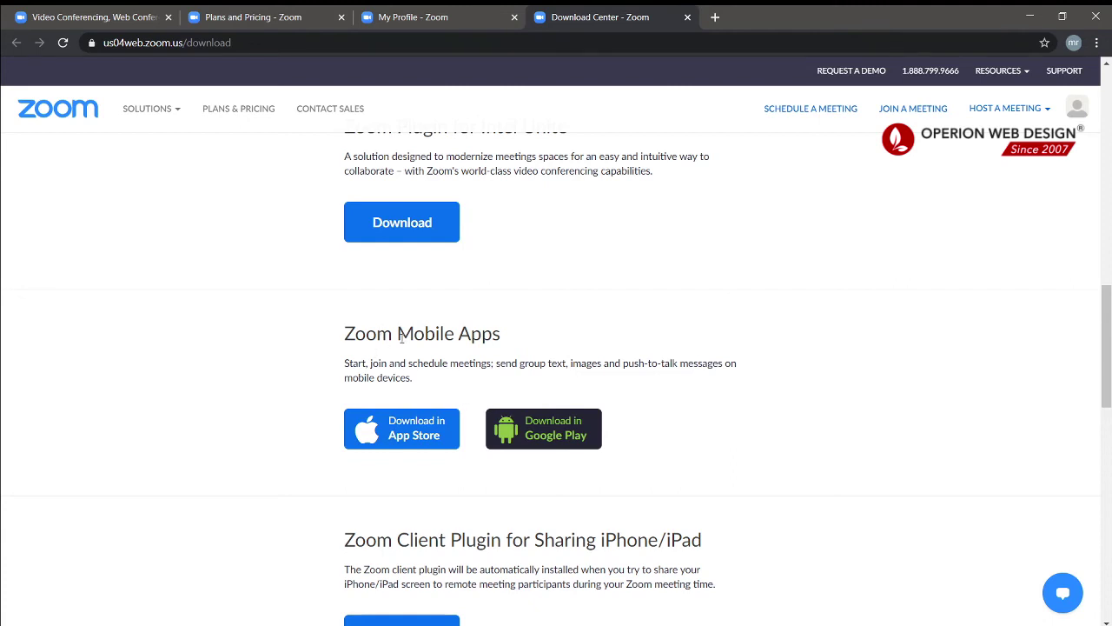
- Scroll past Mobile Apps, return to the top, and download Zoom Client for Meetings
{"action": "left_click_drag", "start_coordinate": [399, 338], "coordinate": [506, 340]}
{"action": "left_click", "coordinate": [510, 344]}
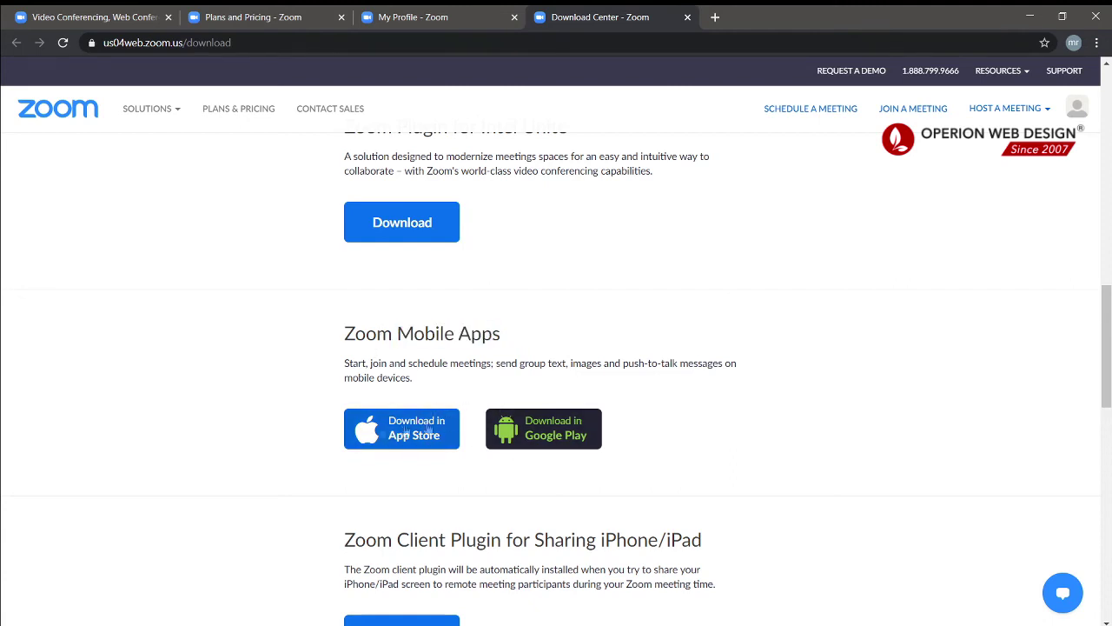
{"action": "scroll", "coordinate": [521, 443], "scroll_direction": "down", "scroll_amount": 3}
{"action": "scroll", "coordinate": [573, 325], "scroll_direction": "up", "scroll_amount": 12}
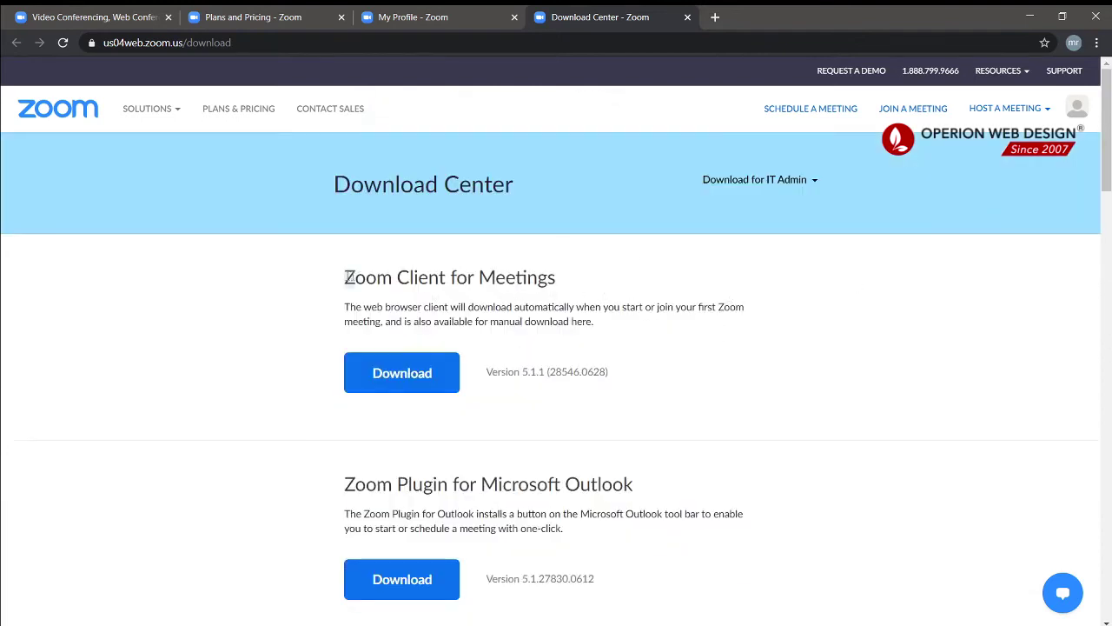
{"action": "left_click_drag", "start_coordinate": [347, 277], "coordinate": [505, 278]}
{"action": "left_click", "coordinate": [508, 278]}
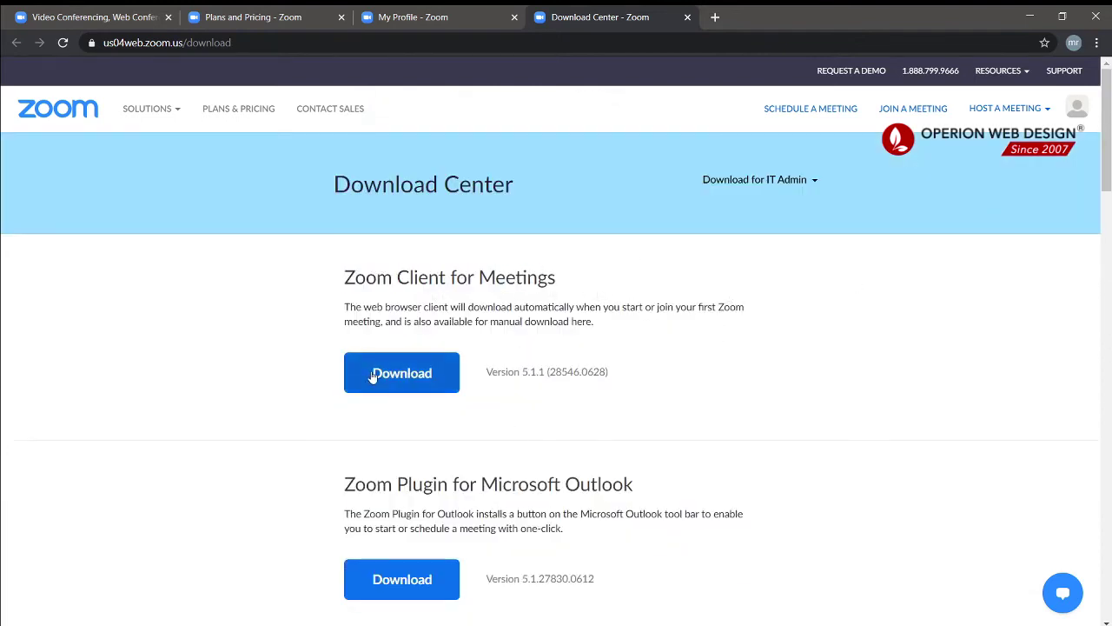
{"action": "left_click", "coordinate": [401, 373]}
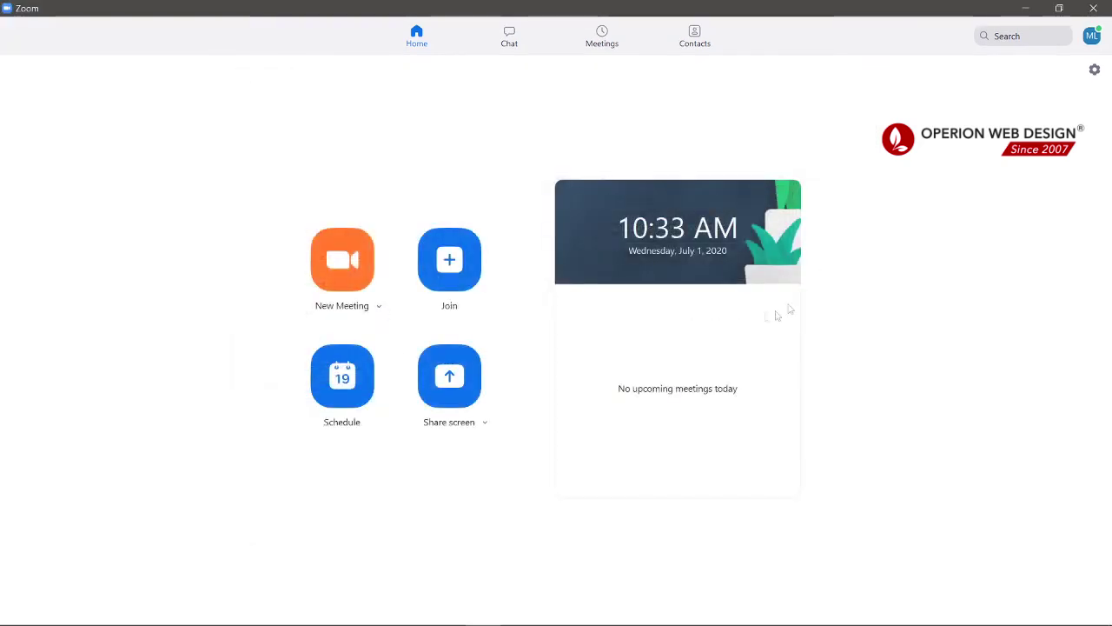
{"action": "left_click", "coordinate": [1092, 75]}
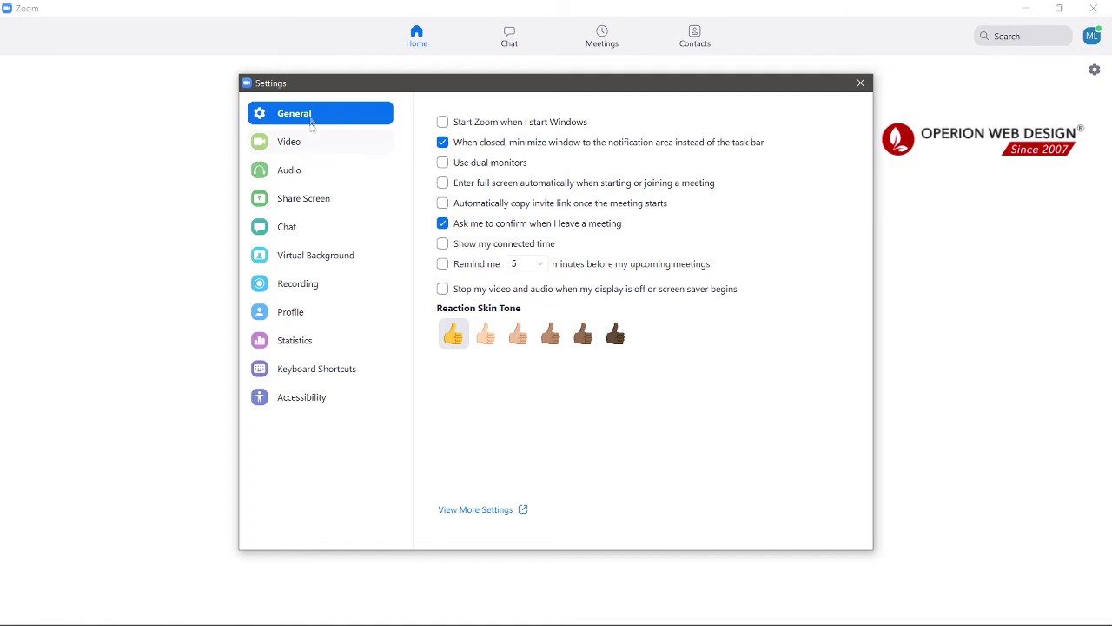
{"action": "left_click", "coordinate": [328, 147]}
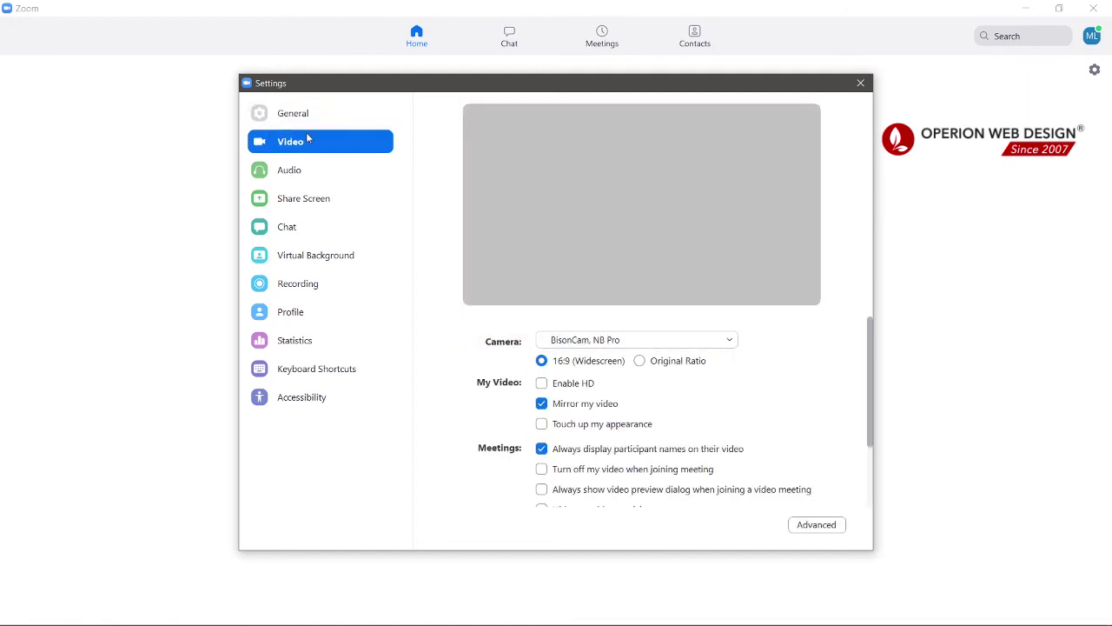
{"action": "scroll", "coordinate": [626, 413], "scroll_direction": "down", "scroll_amount": 3}
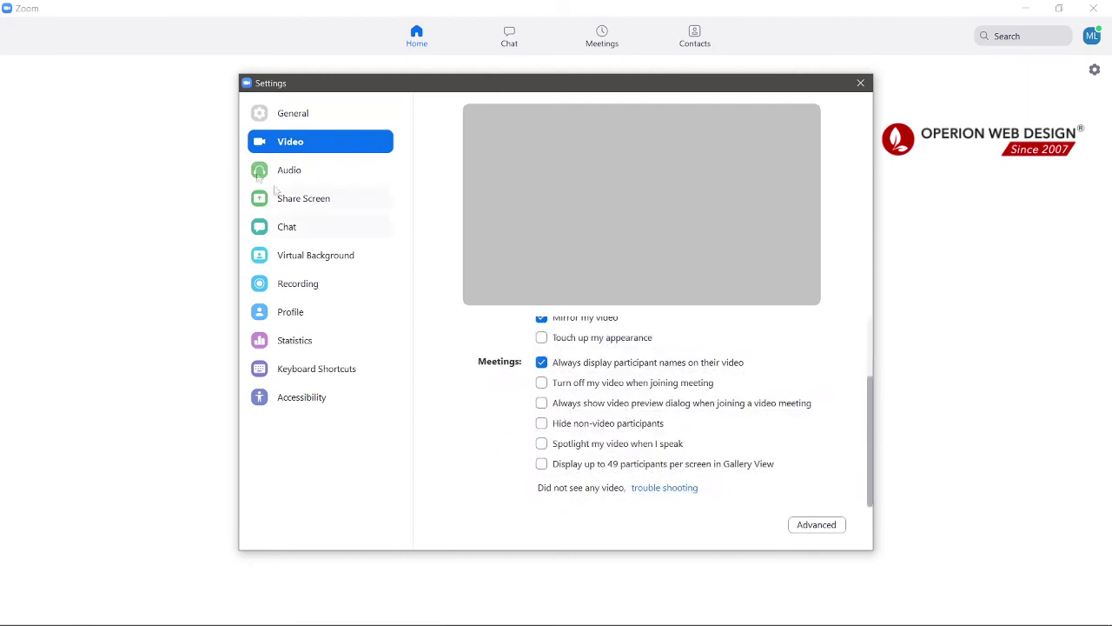
{"action": "left_click", "coordinate": [298, 174]}
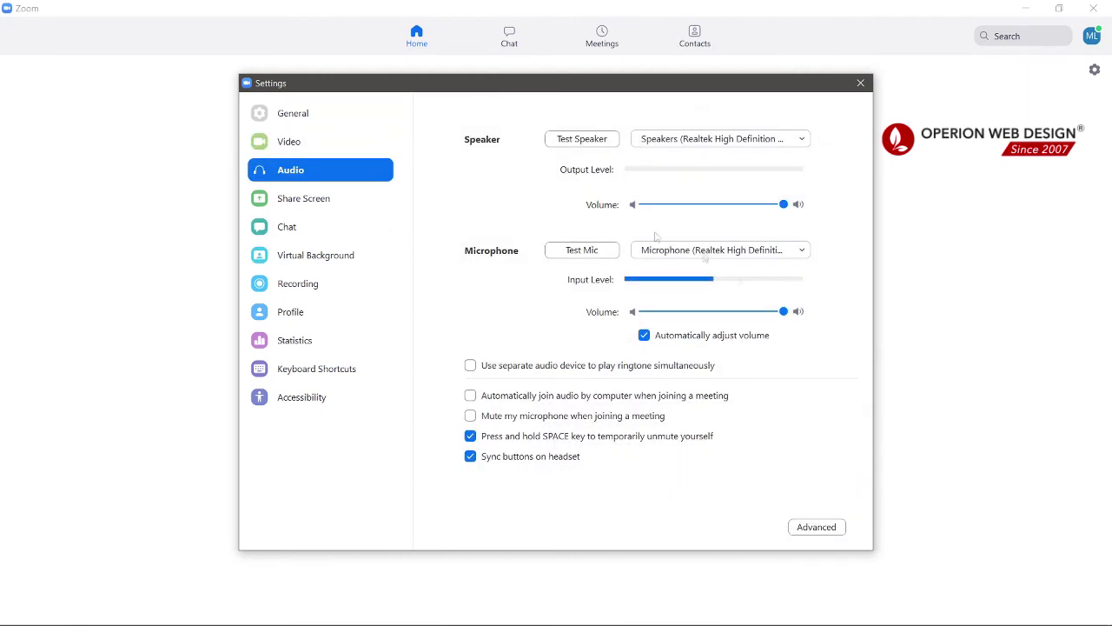
{"action": "left_click", "coordinate": [311, 203]}
{"action": "left_click", "coordinate": [317, 227]}
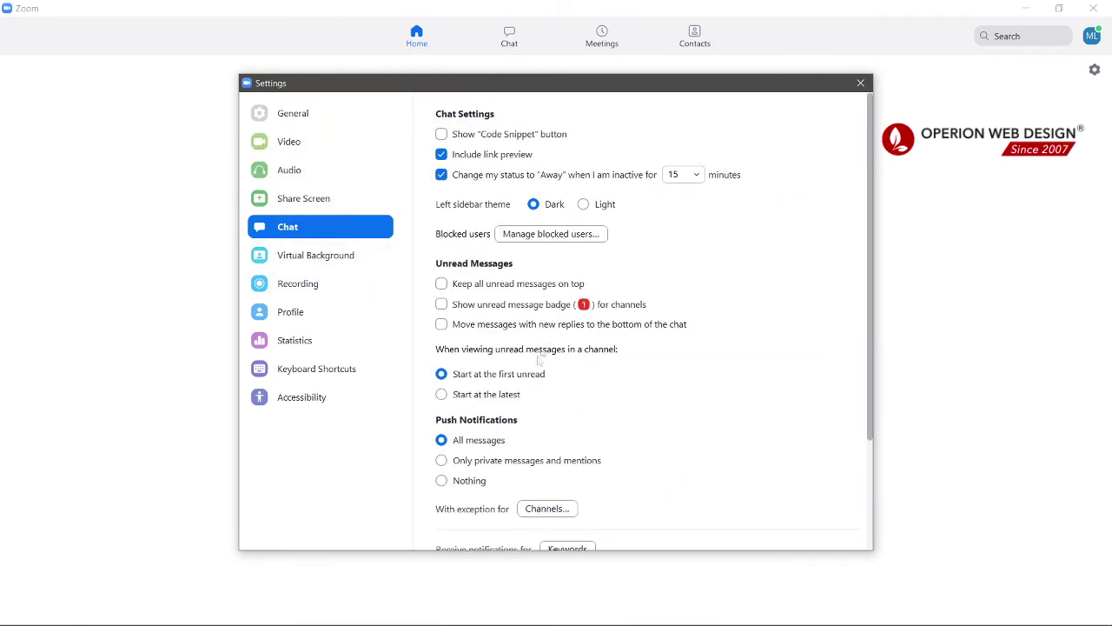
{"action": "scroll", "coordinate": [530, 369], "scroll_direction": "down", "scroll_amount": 3}
{"action": "scroll", "coordinate": [530, 369], "scroll_direction": "up", "scroll_amount": 3}
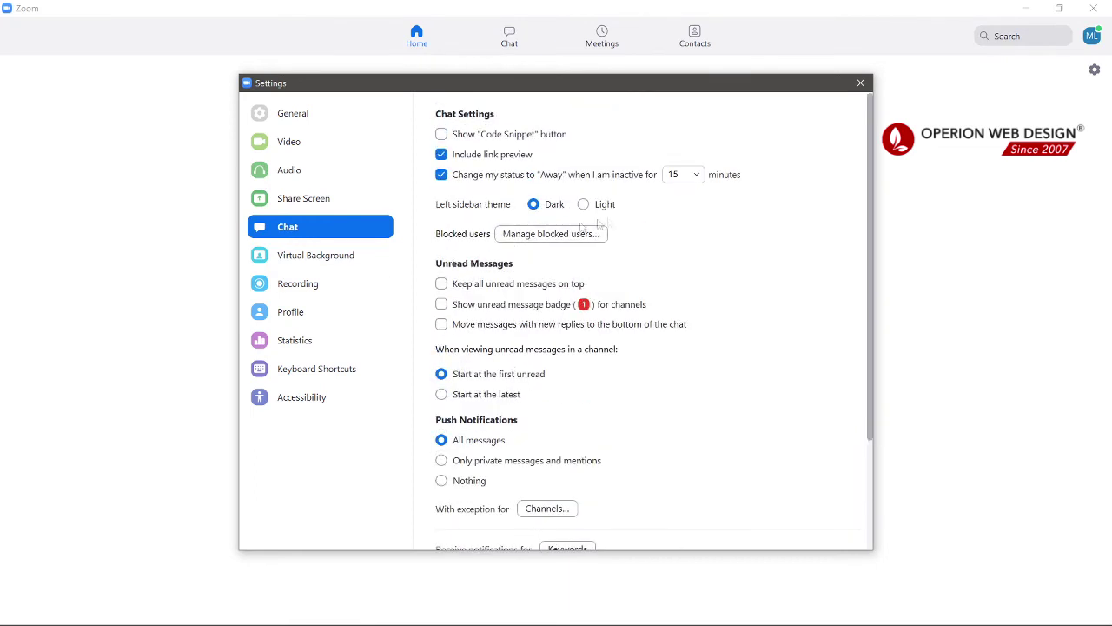
{"action": "left_click", "coordinate": [330, 261]}
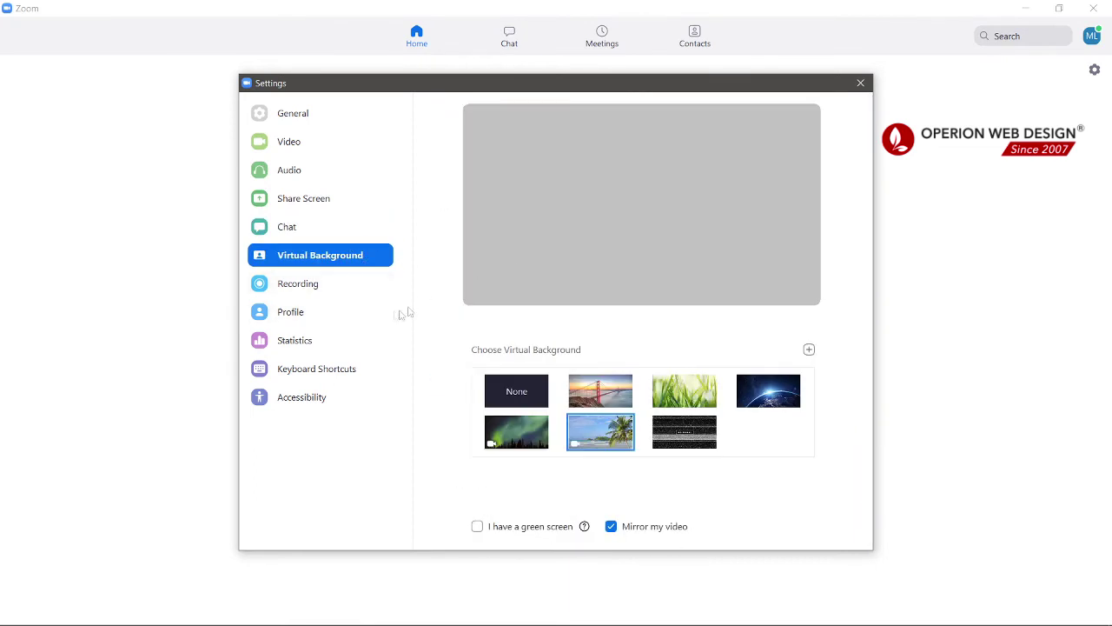
{"action": "left_click", "coordinate": [339, 283]}
{"action": "left_click", "coordinate": [339, 313]}
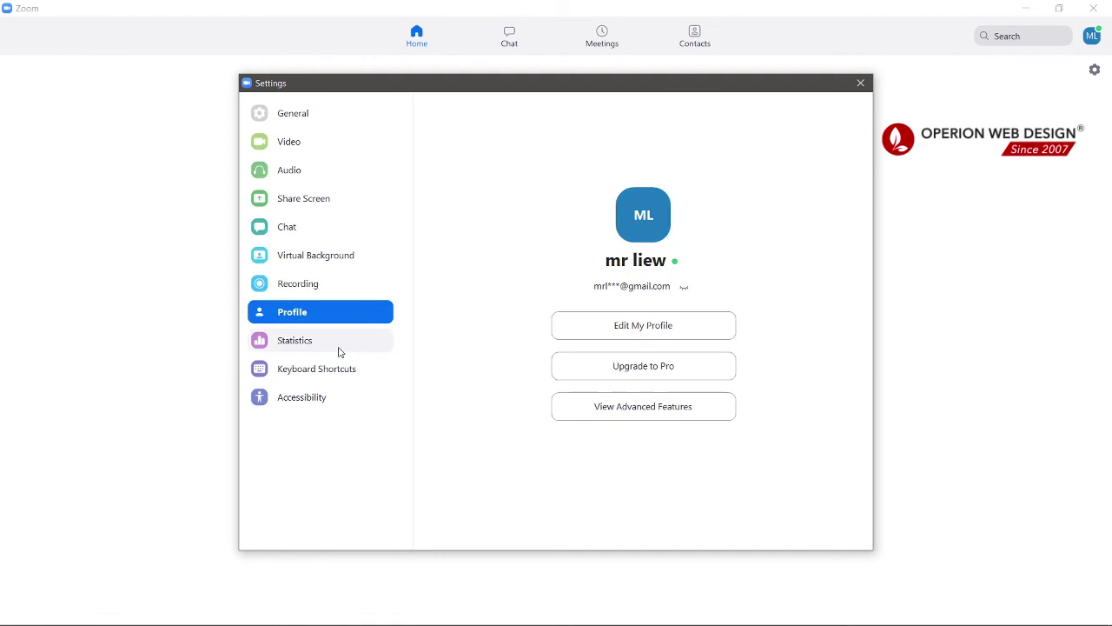
{"action": "left_click", "coordinate": [335, 339]}
{"action": "key", "text": "Escape"}
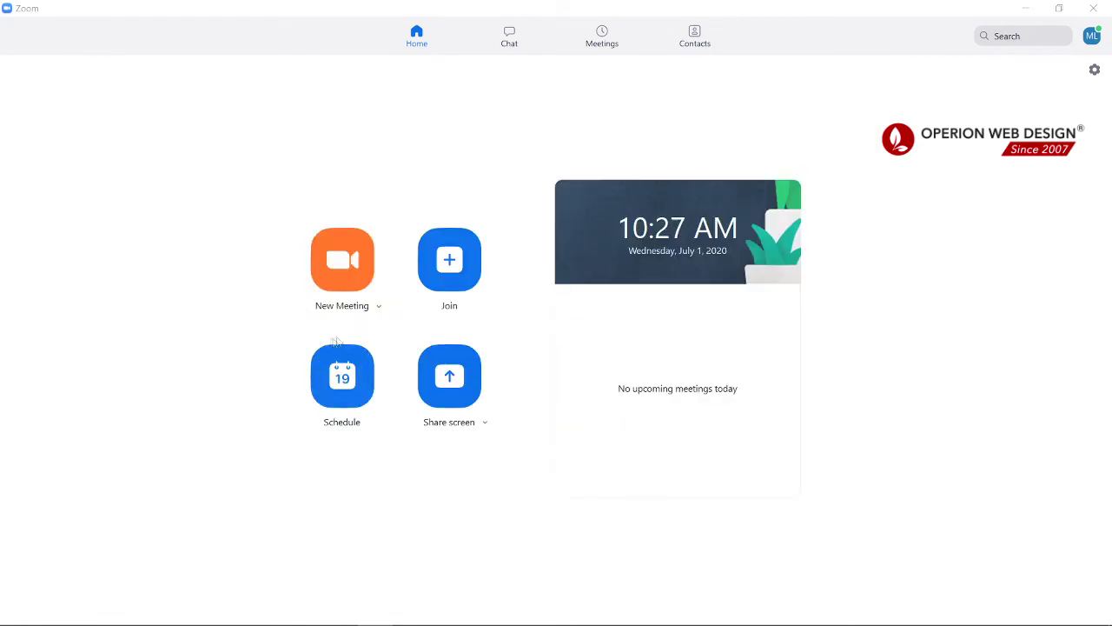
- Browse the New Meeting options and PMI submenu, then open Join Meeting and move it left
{"action": "left_click", "coordinate": [379, 309]}
{"action": "key", "text": "Escape"}
{"action": "left_click", "coordinate": [378, 307]}
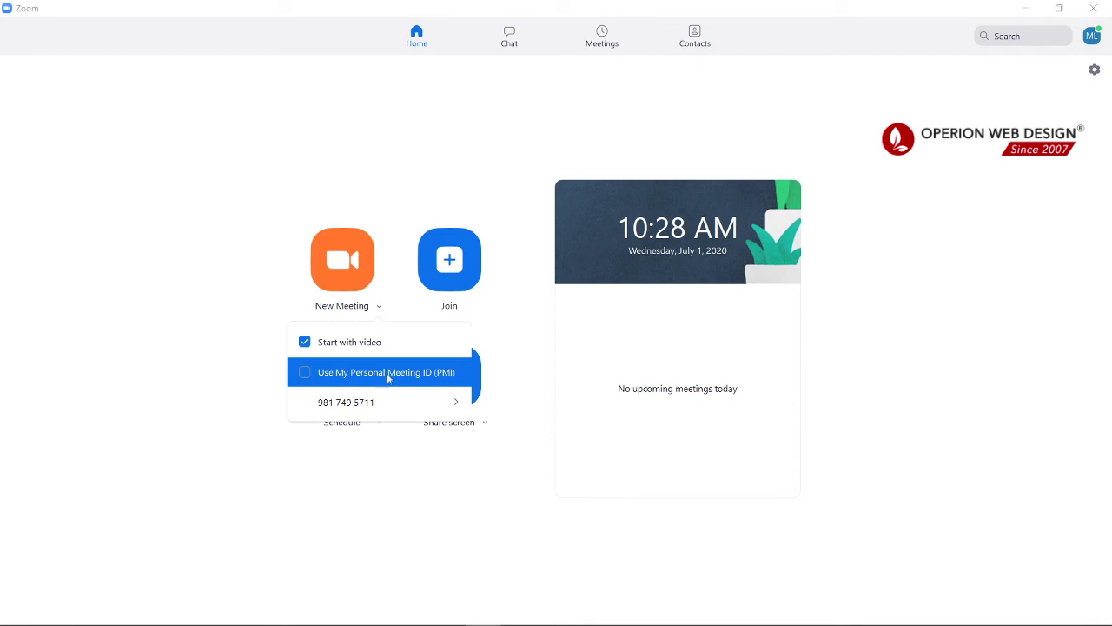
{"action": "mouse_move", "coordinate": [388, 405]}
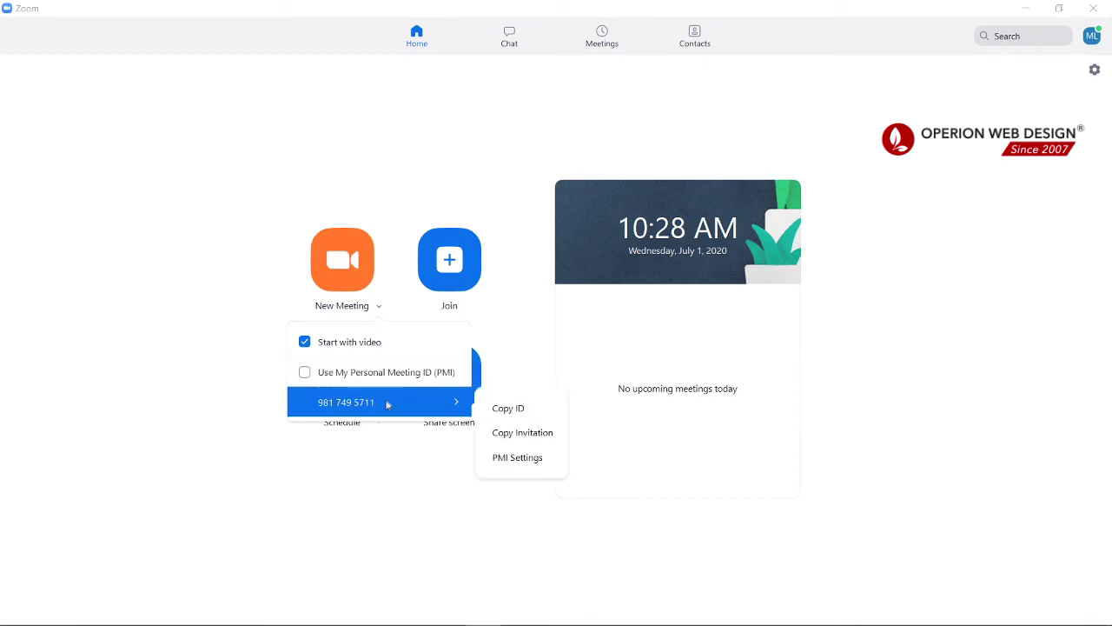
{"action": "left_click", "coordinate": [376, 490]}
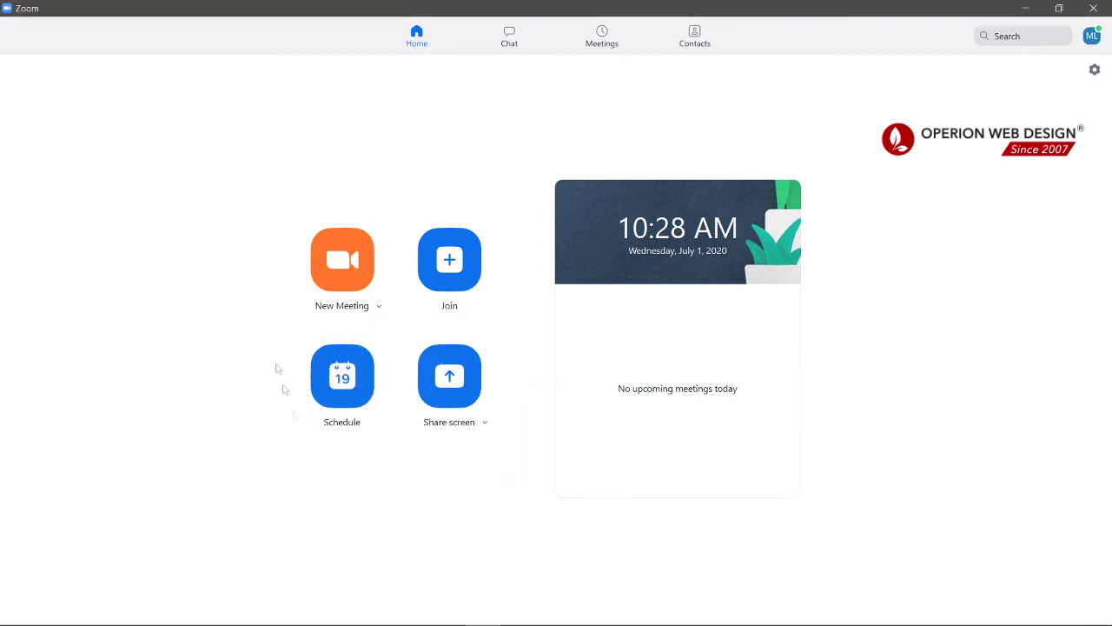
{"action": "left_click", "coordinate": [450, 270]}
{"action": "left_click_drag", "start_coordinate": [586, 200], "coordinate": [464, 188]}
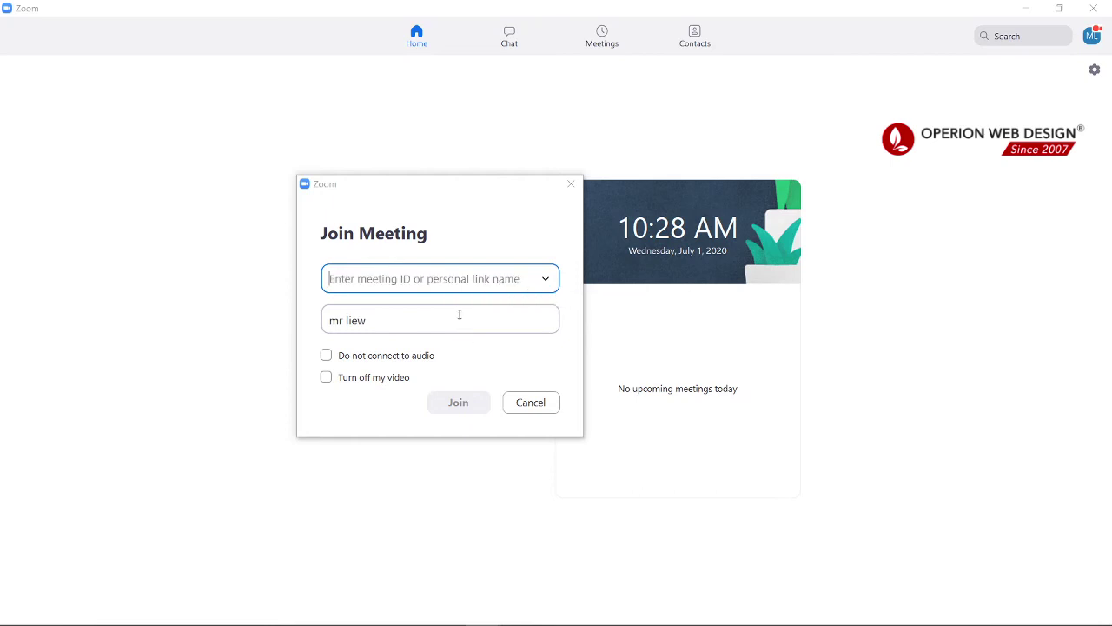
- Cancel joining with audio and video left on, then close Schedule Meeting after viewing Advanced Options
{"action": "left_click", "coordinate": [327, 357]}
{"action": "left_click", "coordinate": [327, 357]}
{"action": "left_click", "coordinate": [327, 378]}
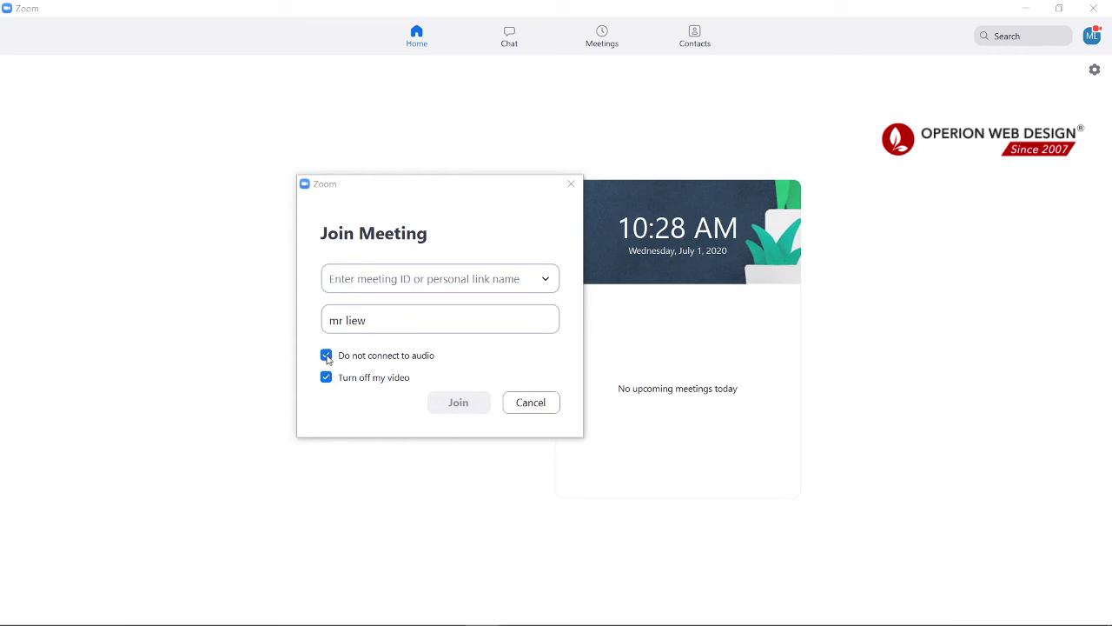
{"action": "left_click", "coordinate": [327, 357]}
{"action": "left_click", "coordinate": [326, 377]}
{"action": "left_click", "coordinate": [514, 402]}
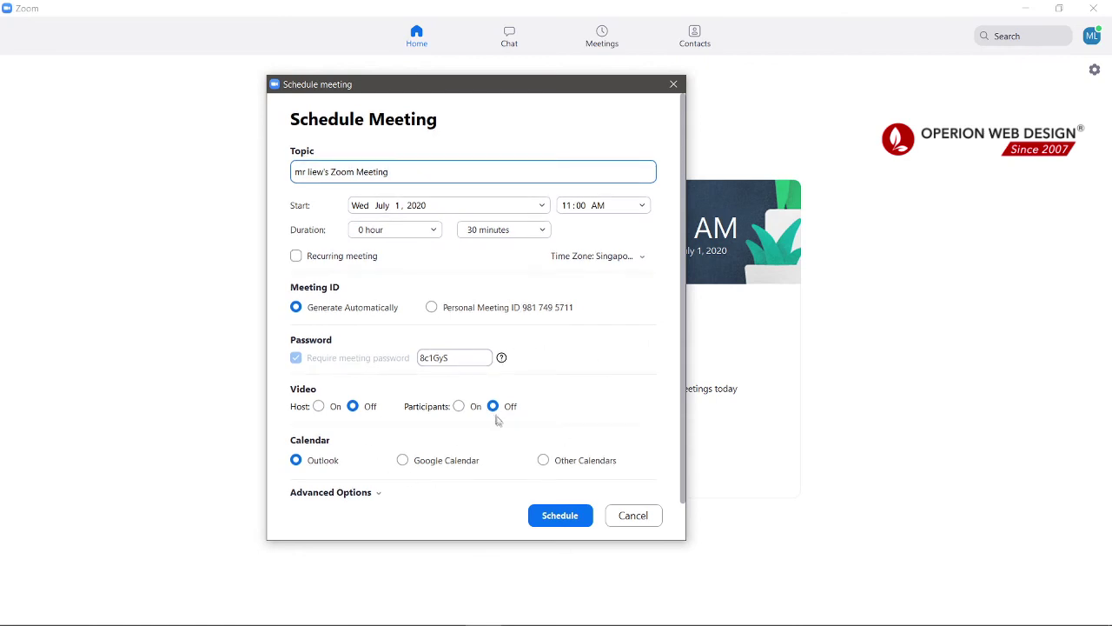
{"action": "left_click", "coordinate": [379, 495]}
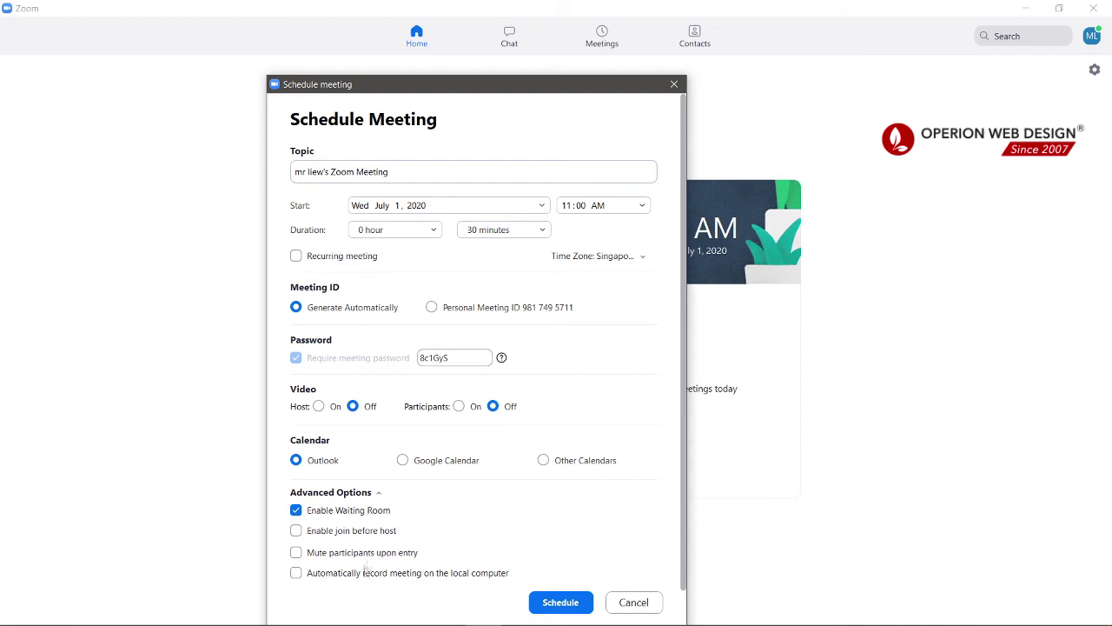
{"action": "key", "text": "Escape"}
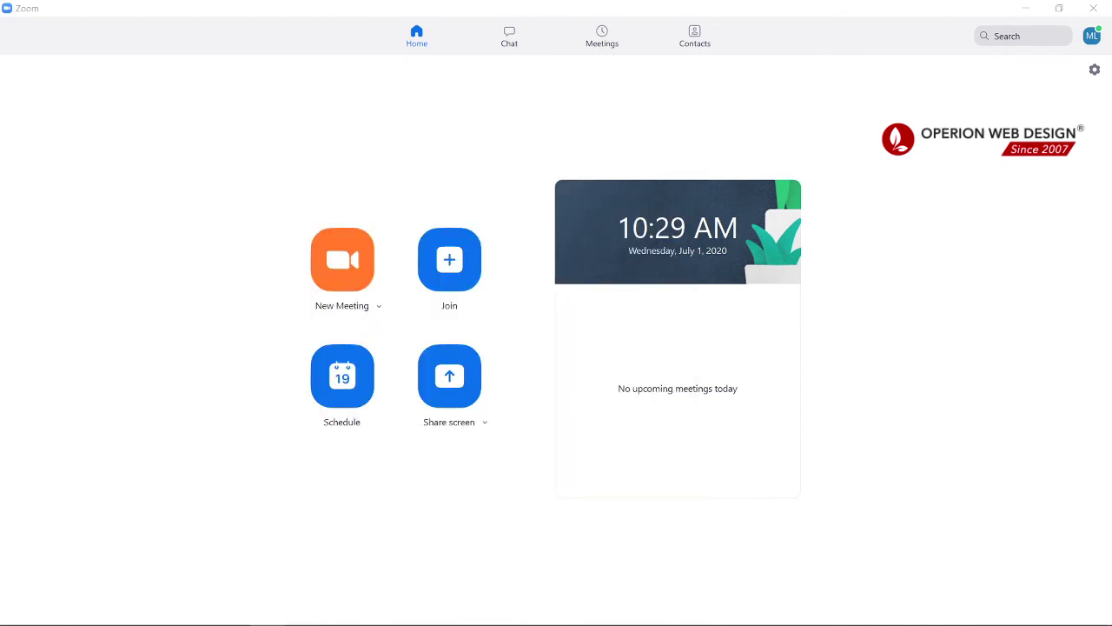
- Start a screen share from the extra sharing options, then cancel it
{"action": "left_click", "coordinate": [484, 422]}
{"action": "left_click", "coordinate": [450, 376]}
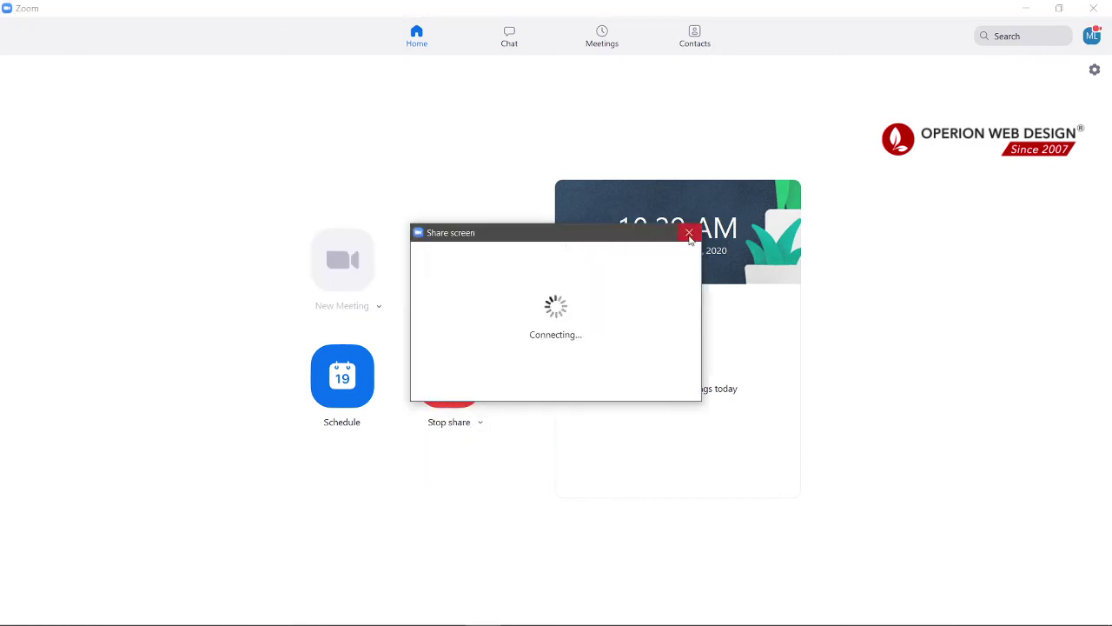
{"action": "left_click", "coordinate": [688, 233]}
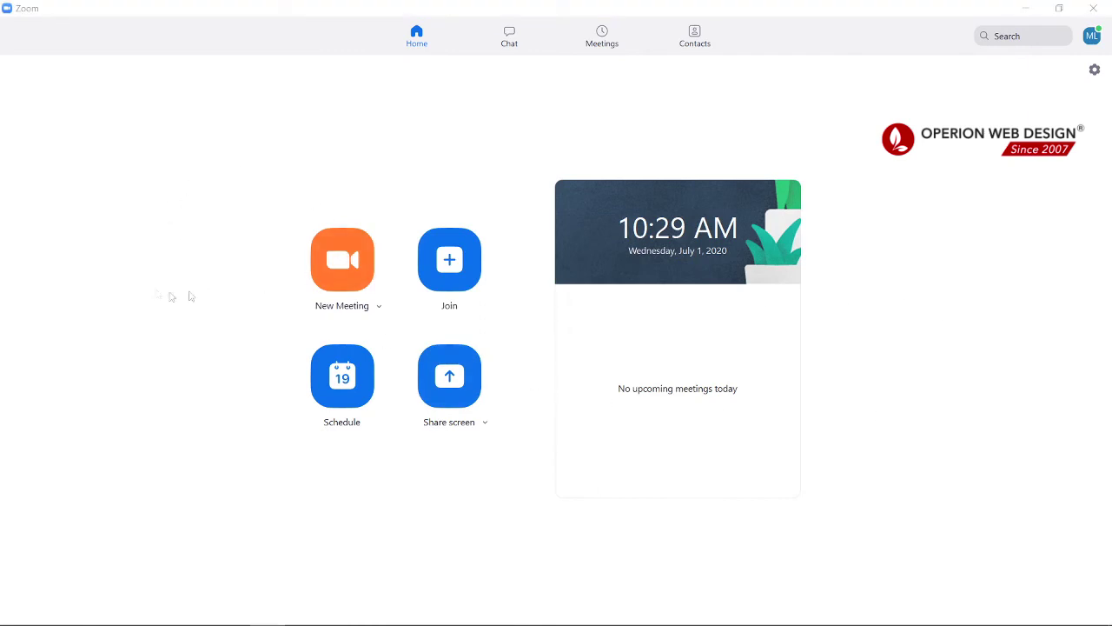
- Start a new instant meeting and join it with computer audio
{"action": "left_click", "coordinate": [339, 265]}
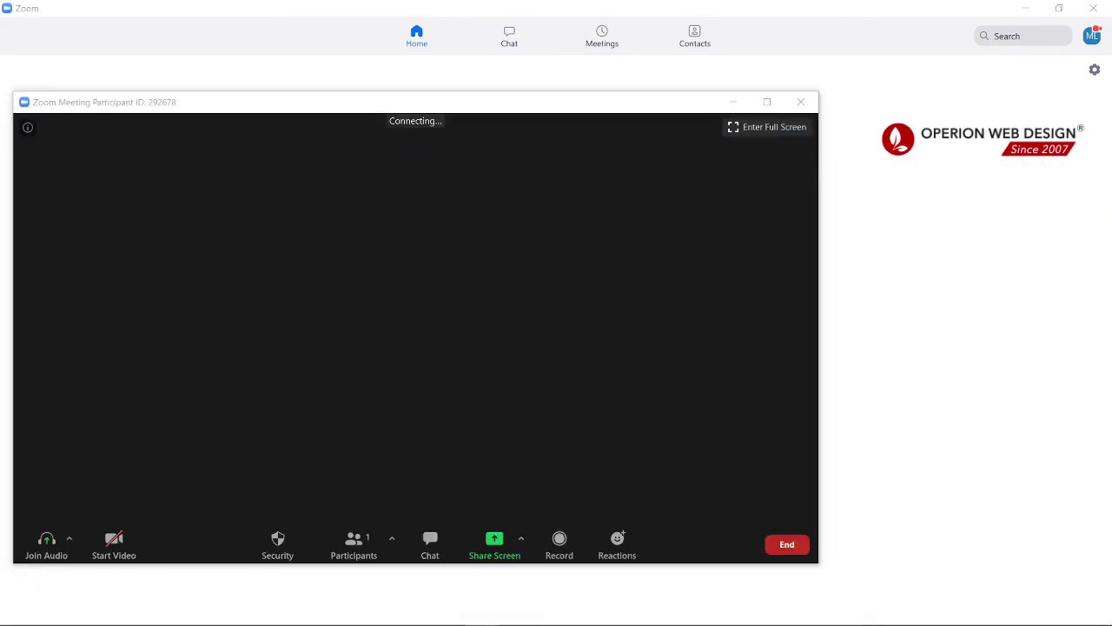
{"action": "left_click_drag", "start_coordinate": [439, 112], "coordinate": [470, 105]}
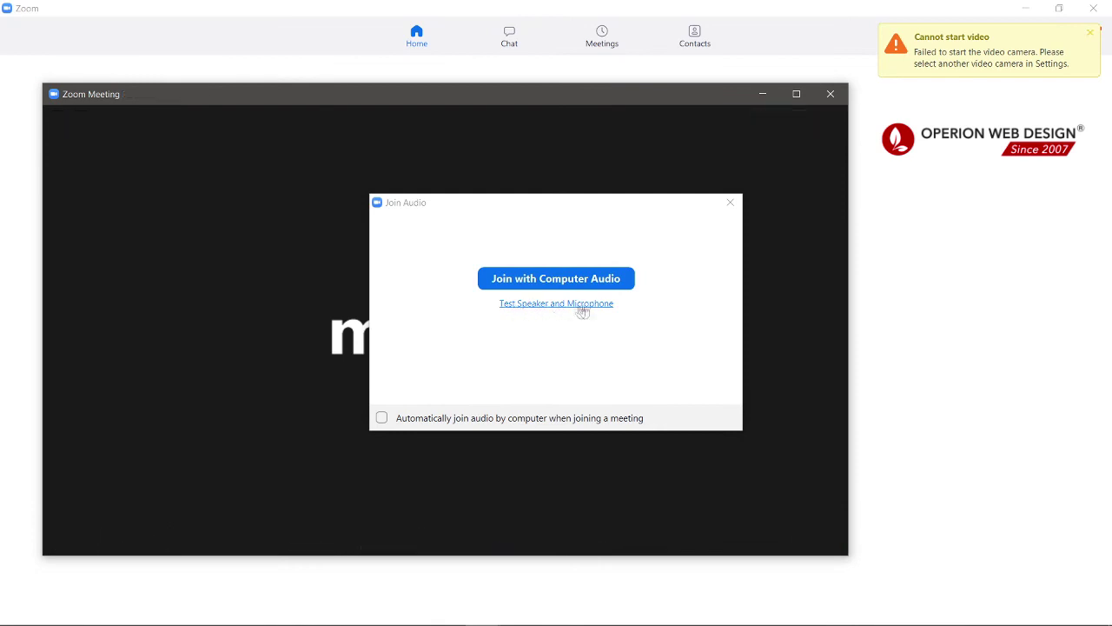
{"action": "mouse_move", "coordinate": [393, 430]}
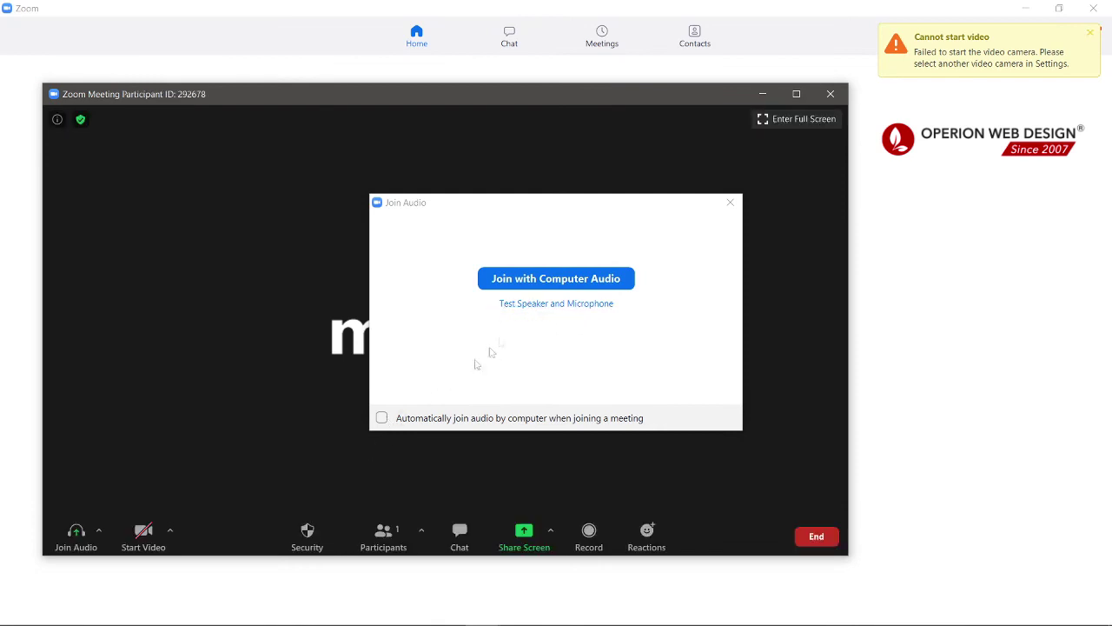
{"action": "left_click", "coordinate": [548, 280]}
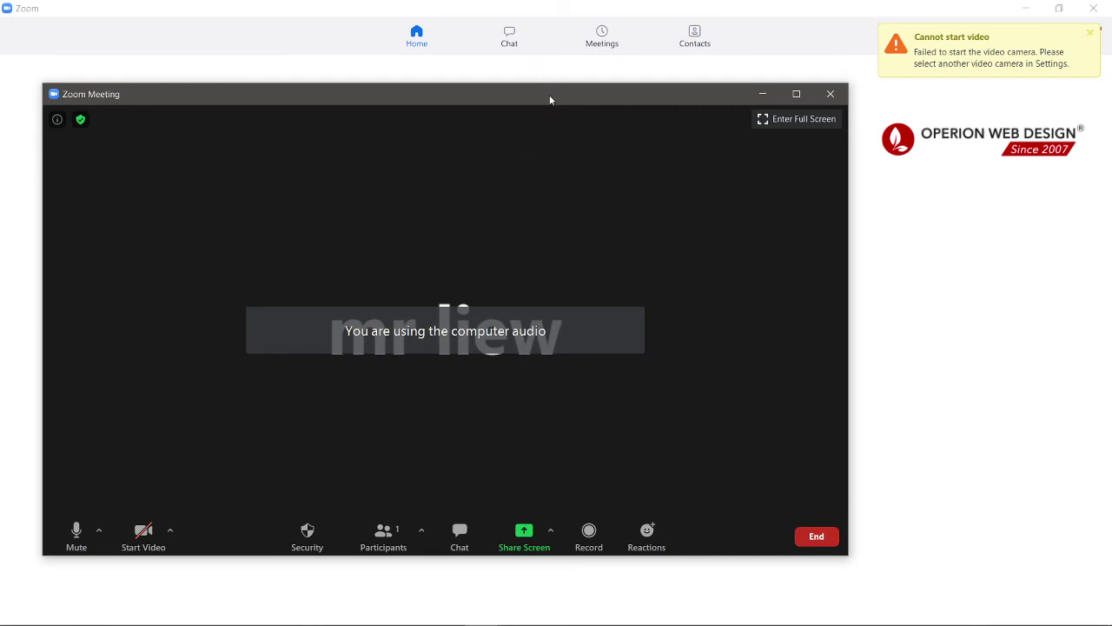
{"action": "left_click_drag", "start_coordinate": [550, 98], "coordinate": [525, 94]}
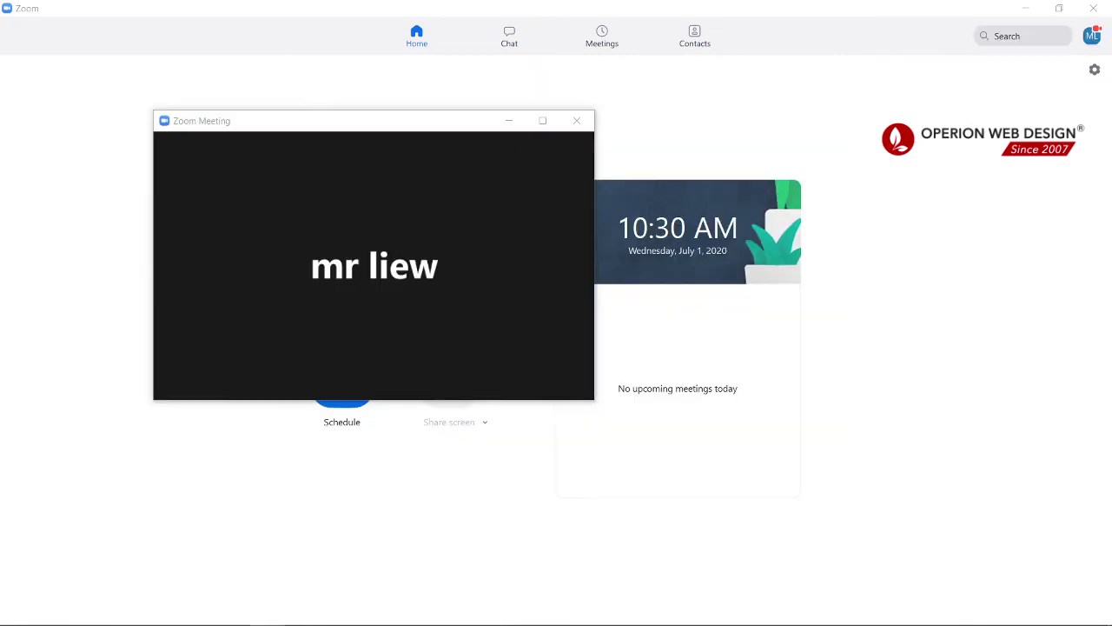
- Maximize the meeting, send 'hello' to Everyone in chat, then close the chat panel
{"action": "left_click", "coordinate": [542, 121]}
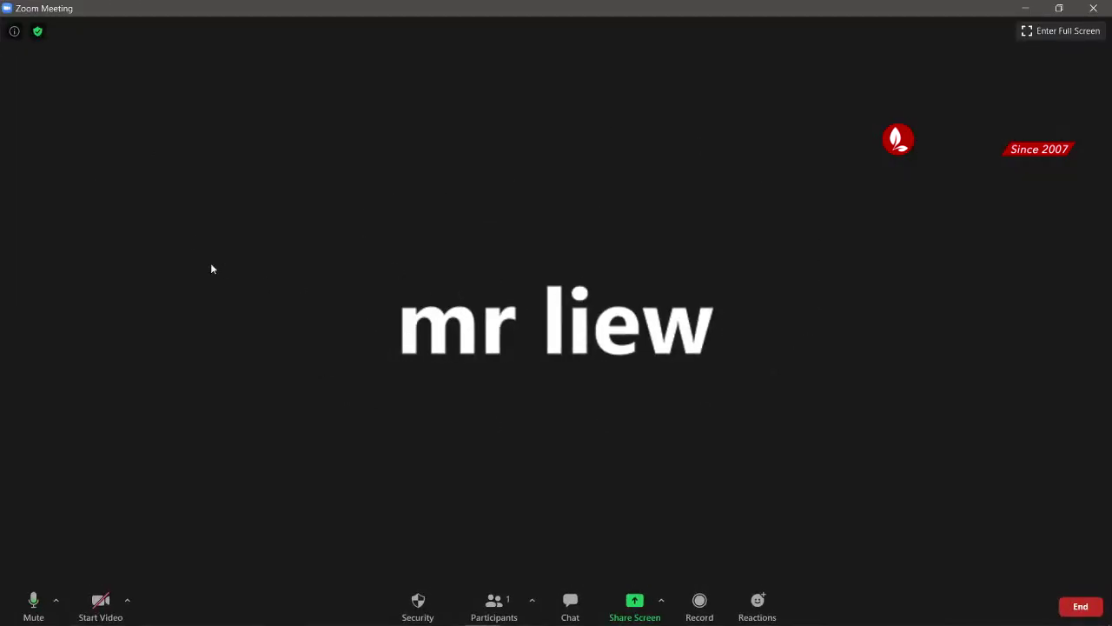
{"action": "left_click", "coordinate": [532, 599]}
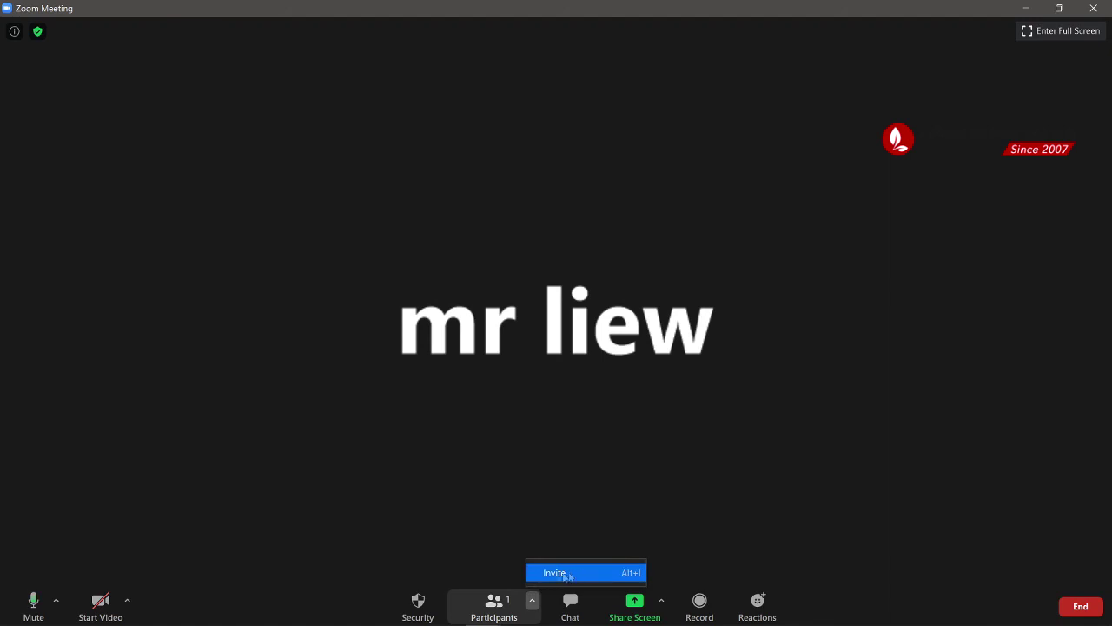
{"action": "left_click", "coordinate": [570, 604]}
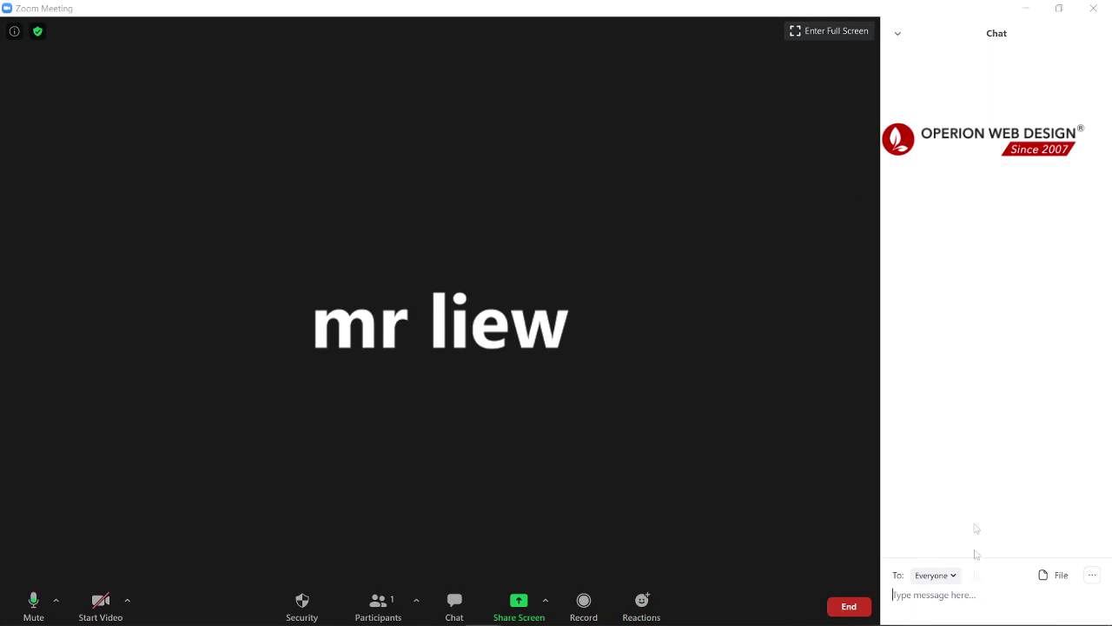
{"action": "left_click", "coordinate": [923, 600]}
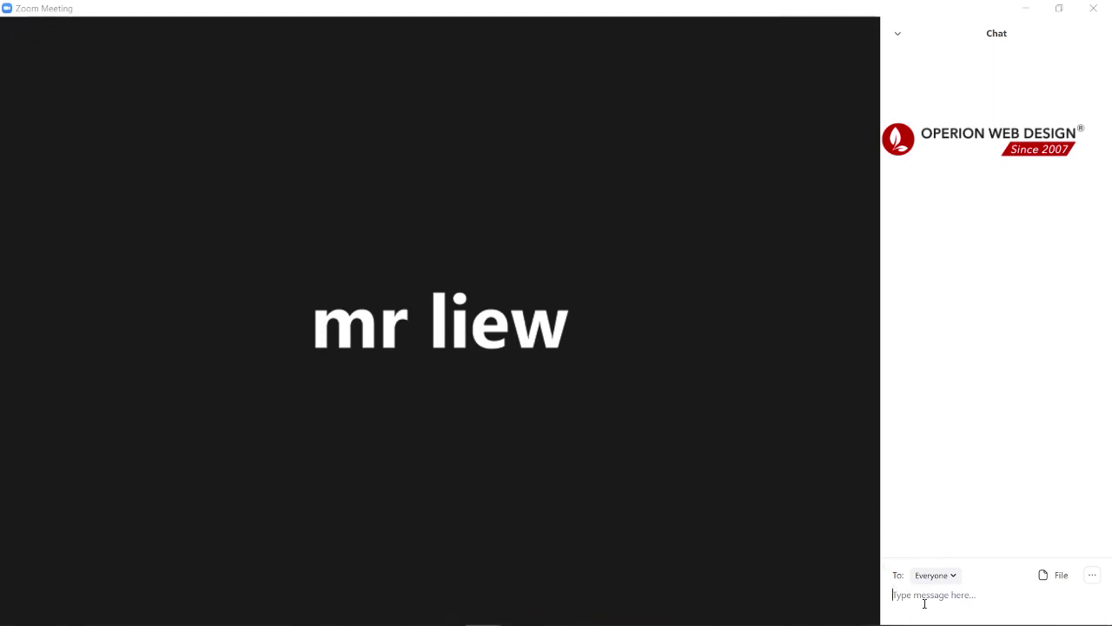
{"action": "type", "text": "hello"}
{"action": "key", "text": "Return"}
{"action": "left_click", "coordinate": [452, 601]}
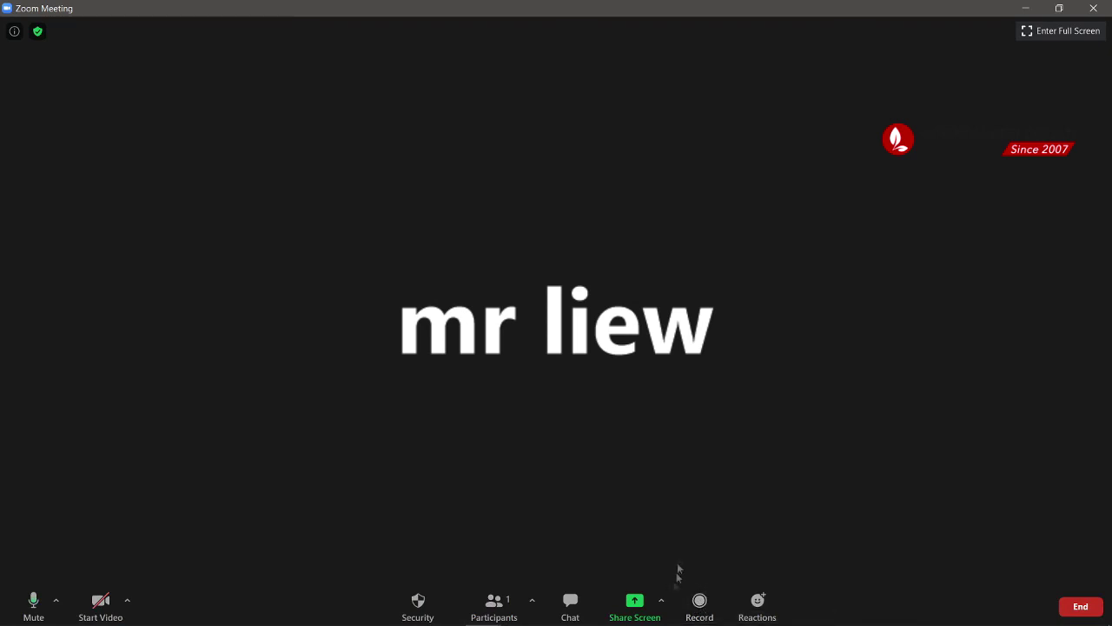
- Glance at the screen sharing options, then mute the microphone
{"action": "left_click", "coordinate": [662, 602]}
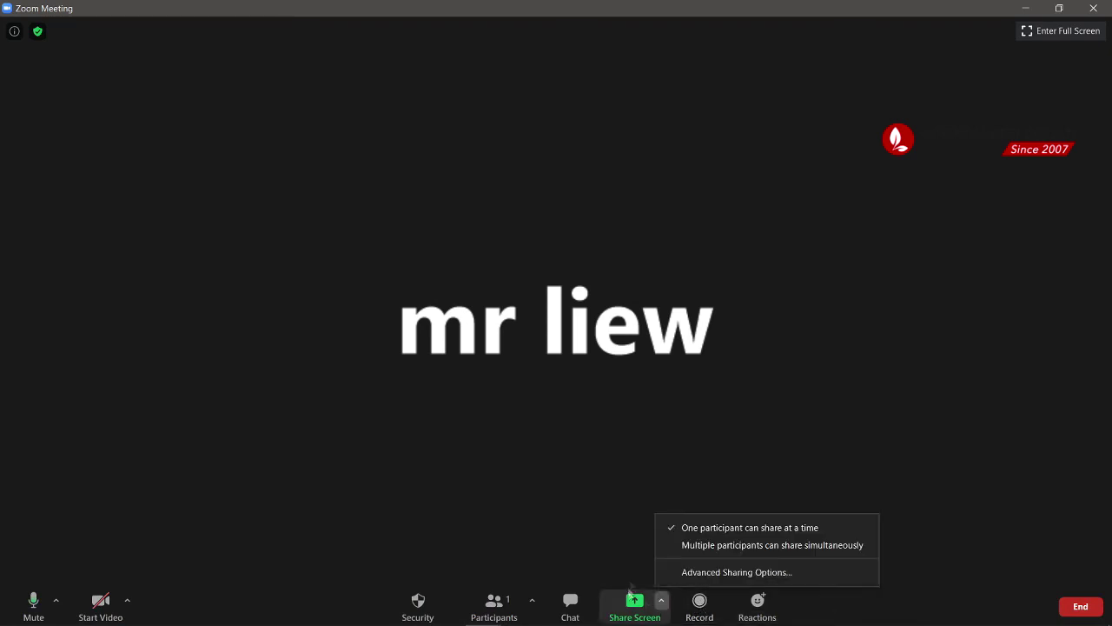
{"action": "left_click", "coordinate": [610, 511]}
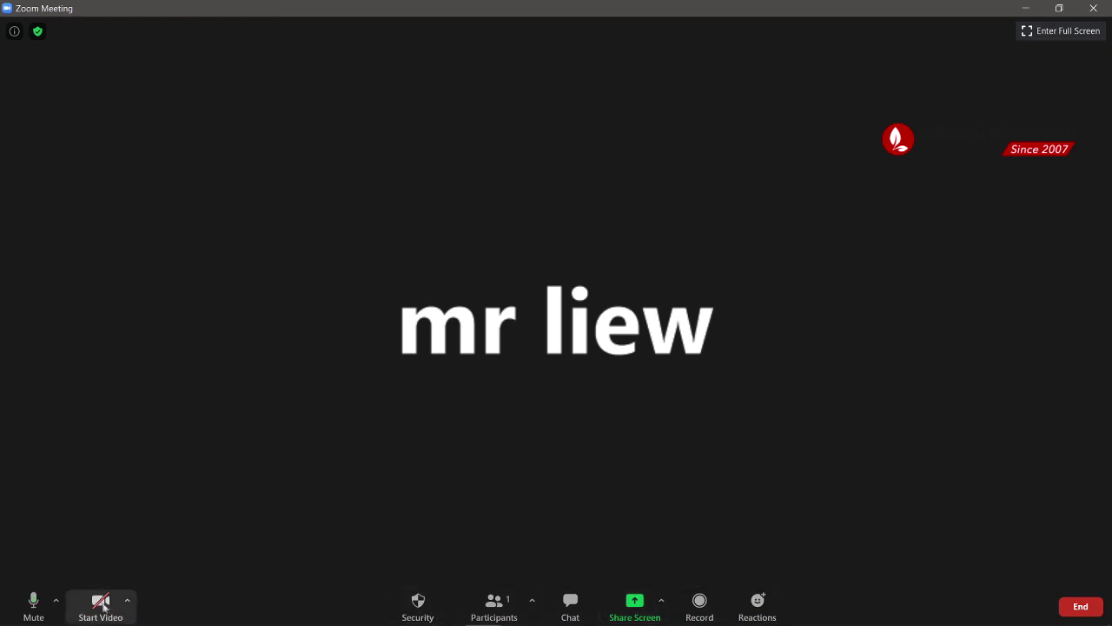
{"action": "left_click", "coordinate": [34, 613]}
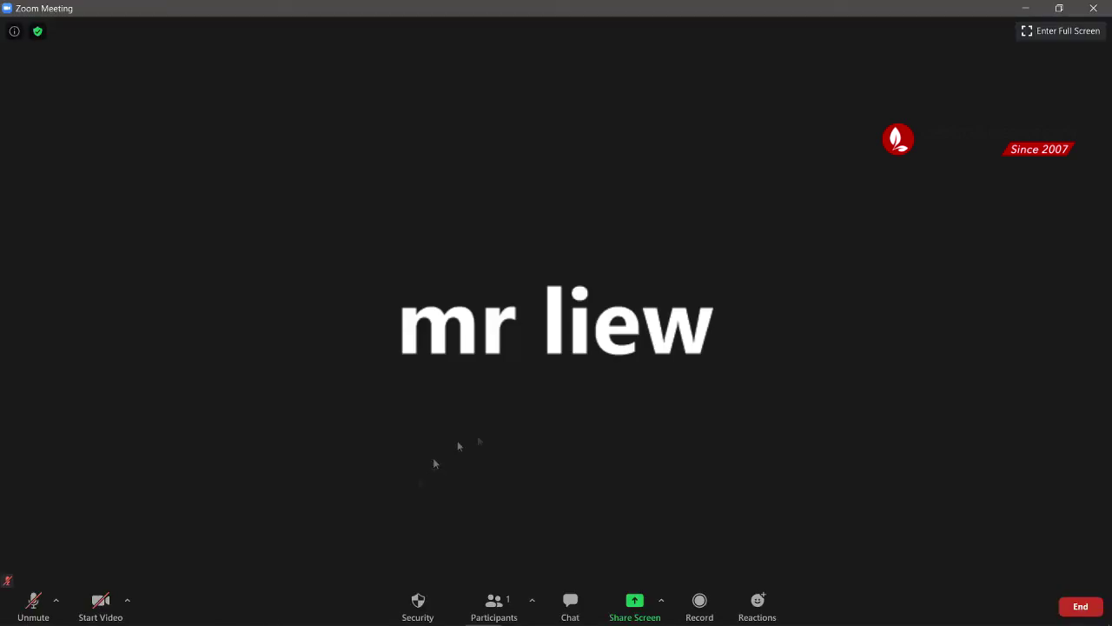
- Lock the meeting against new participants, briefly unlocking and relocking it
{"action": "left_click", "coordinate": [420, 606]}
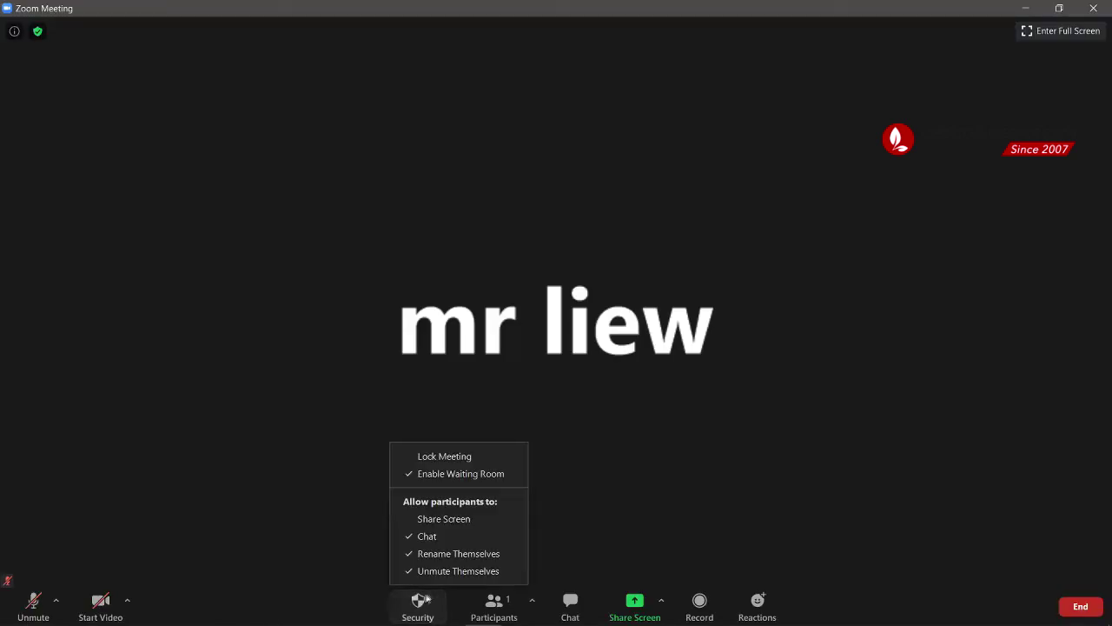
{"action": "left_click", "coordinate": [461, 464]}
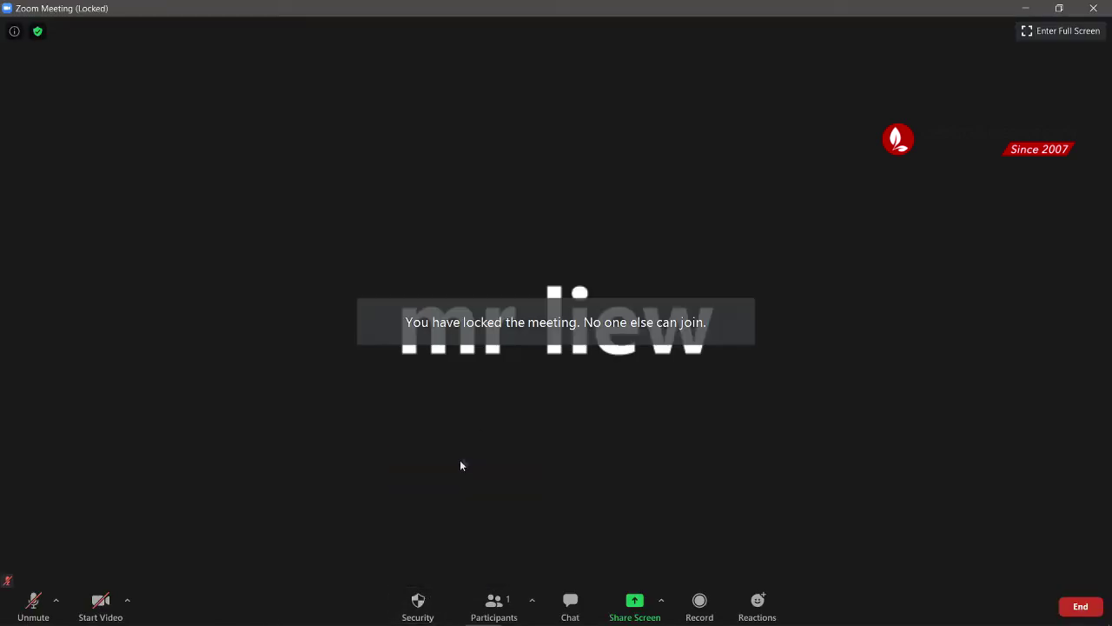
{"action": "left_click", "coordinate": [418, 606]}
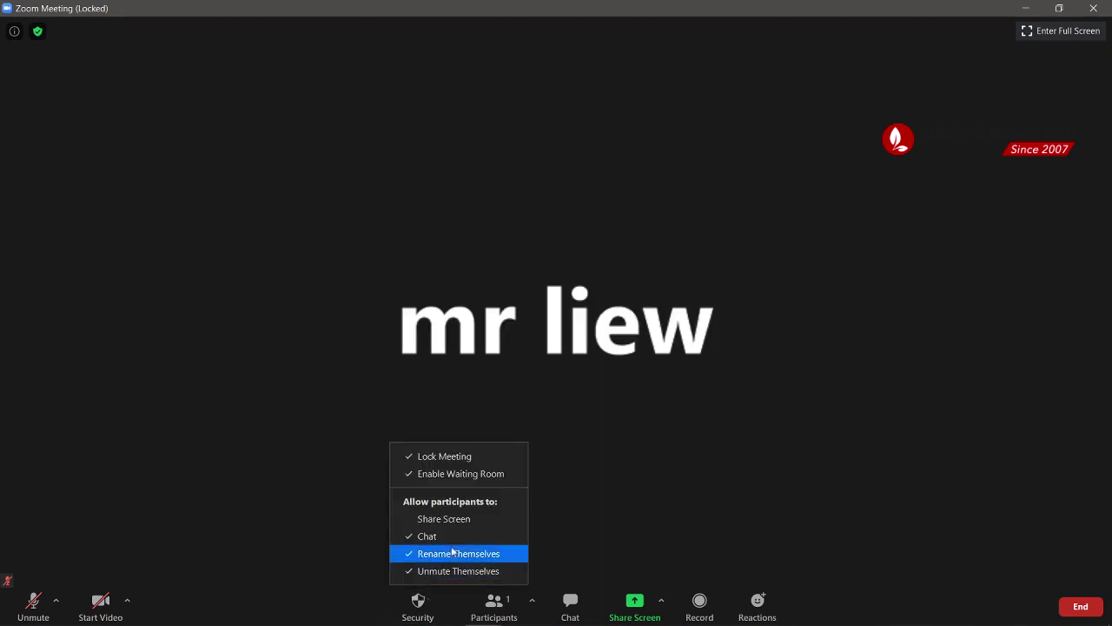
{"action": "left_click", "coordinate": [459, 455]}
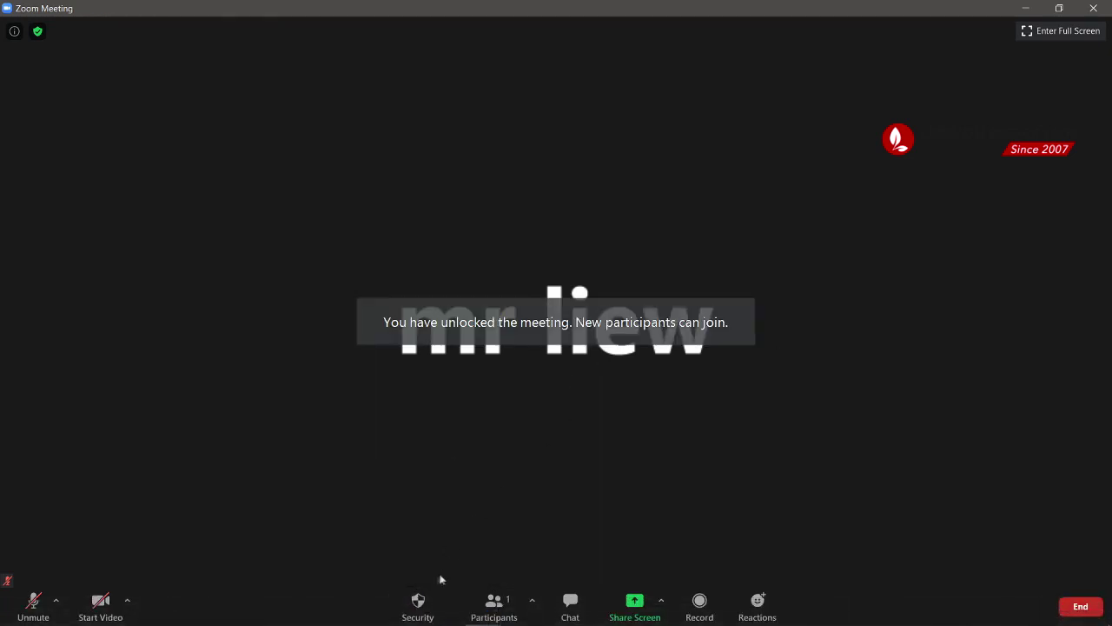
{"action": "left_click", "coordinate": [418, 602]}
{"action": "left_click", "coordinate": [451, 454]}
{"action": "left_click", "coordinate": [417, 604]}
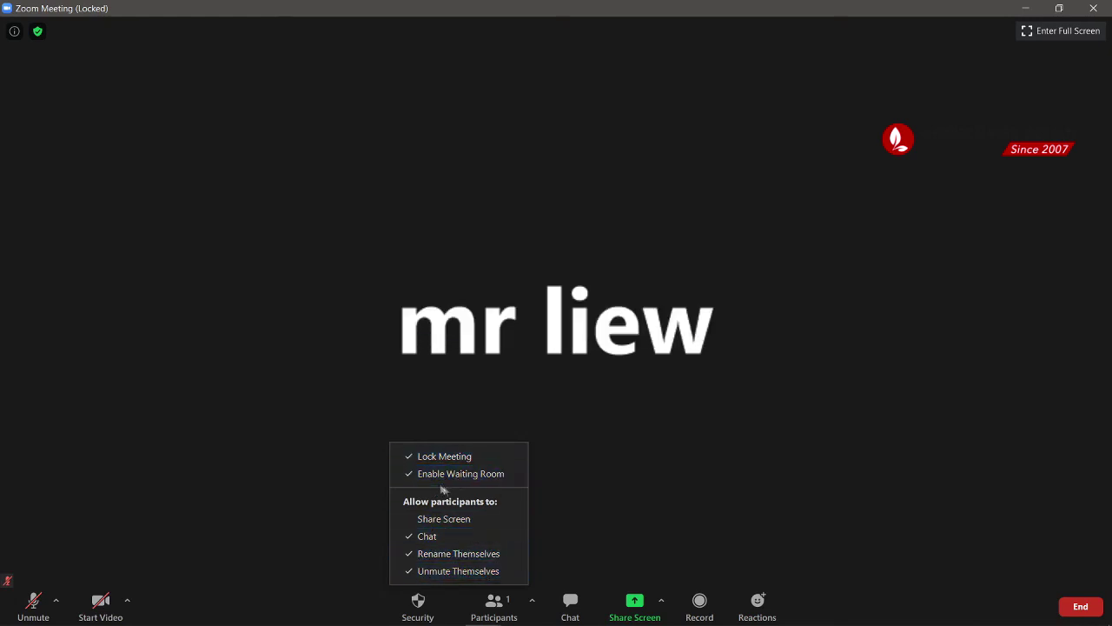
{"action": "left_click", "coordinate": [646, 518]}
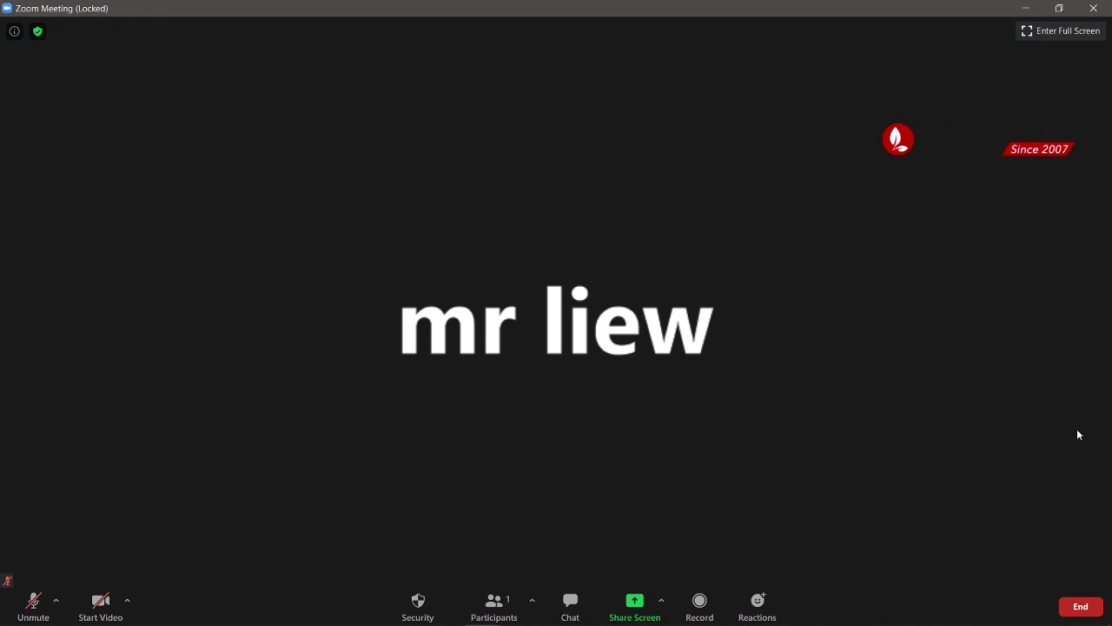
- End the meeting for all participants and close the Settings window
{"action": "left_click", "coordinate": [1082, 609]}
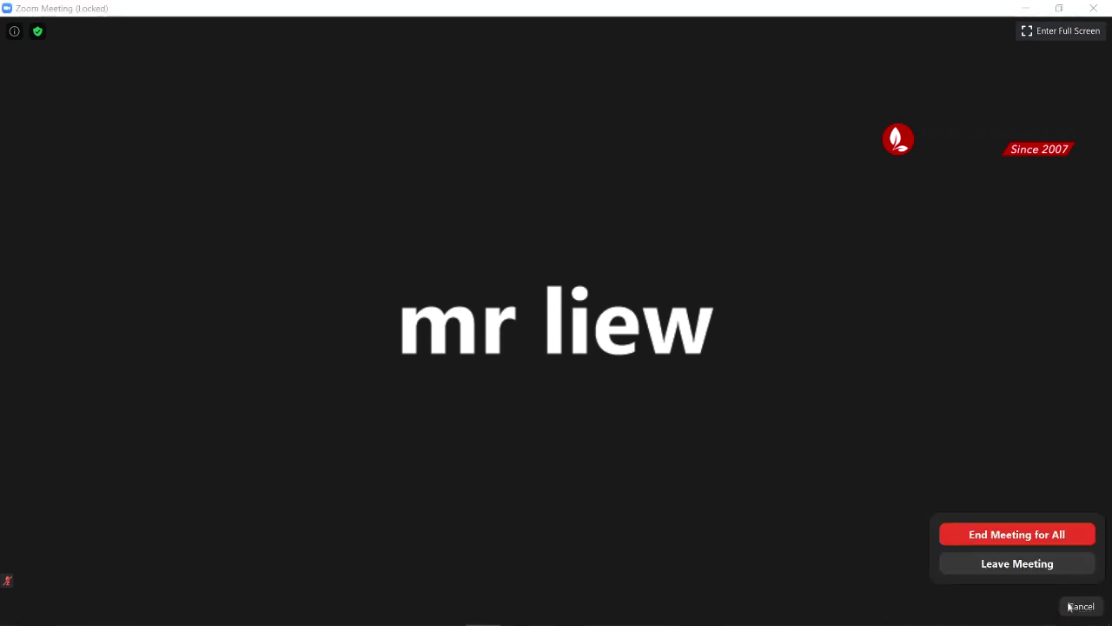
{"action": "left_click", "coordinate": [1039, 535]}
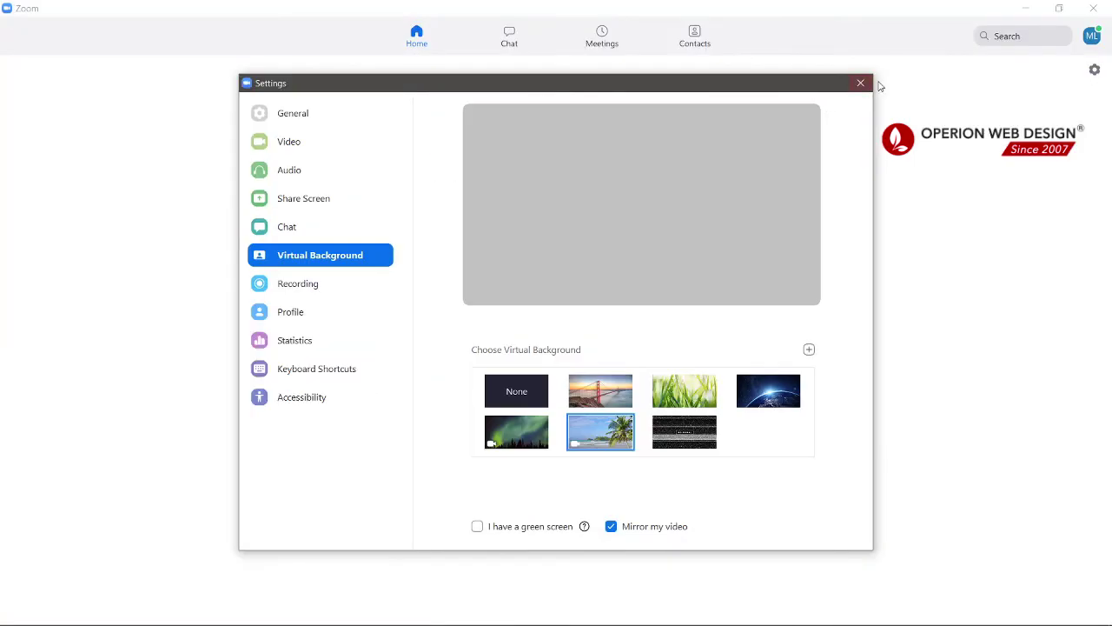
{"action": "left_click", "coordinate": [860, 83]}
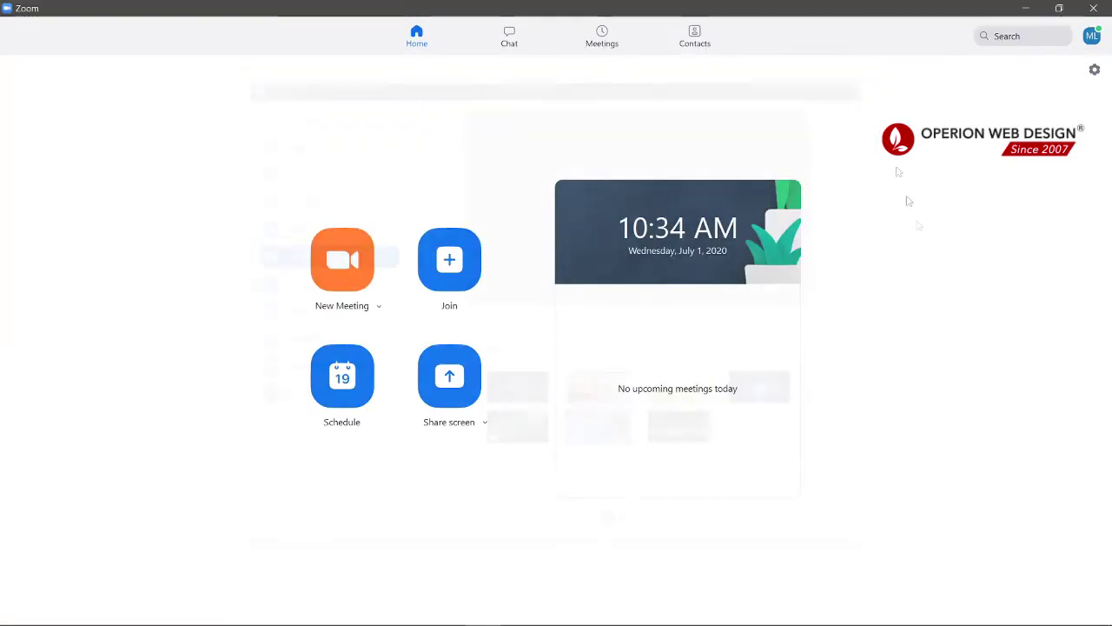